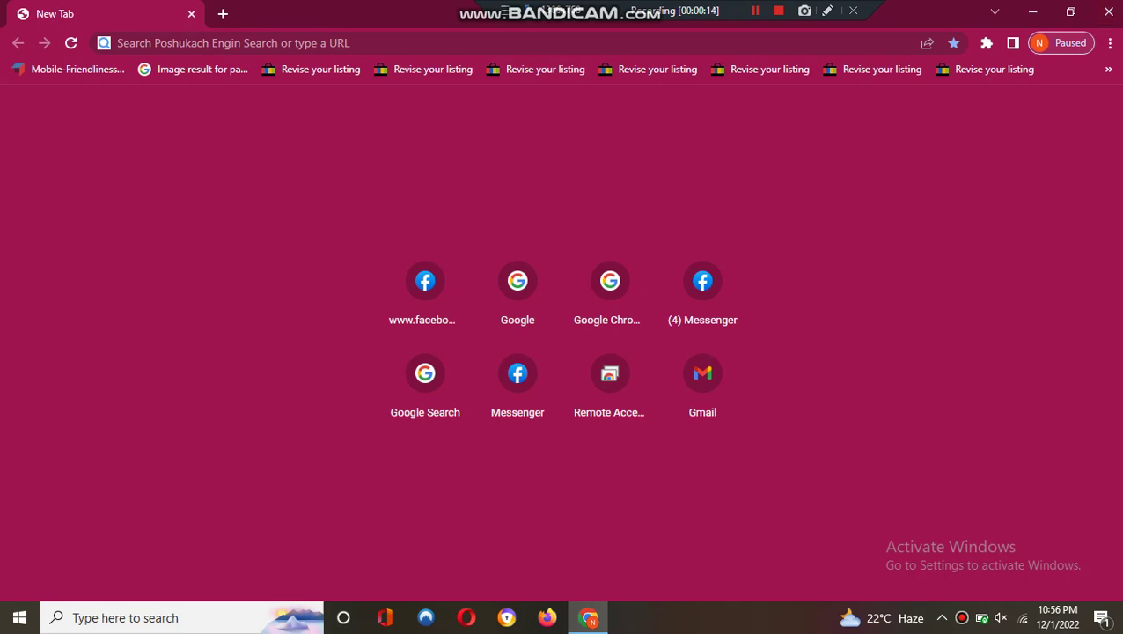
- Open the Google homepage and show the Google apps list, scrolled down to Forms
left_click(517, 283)
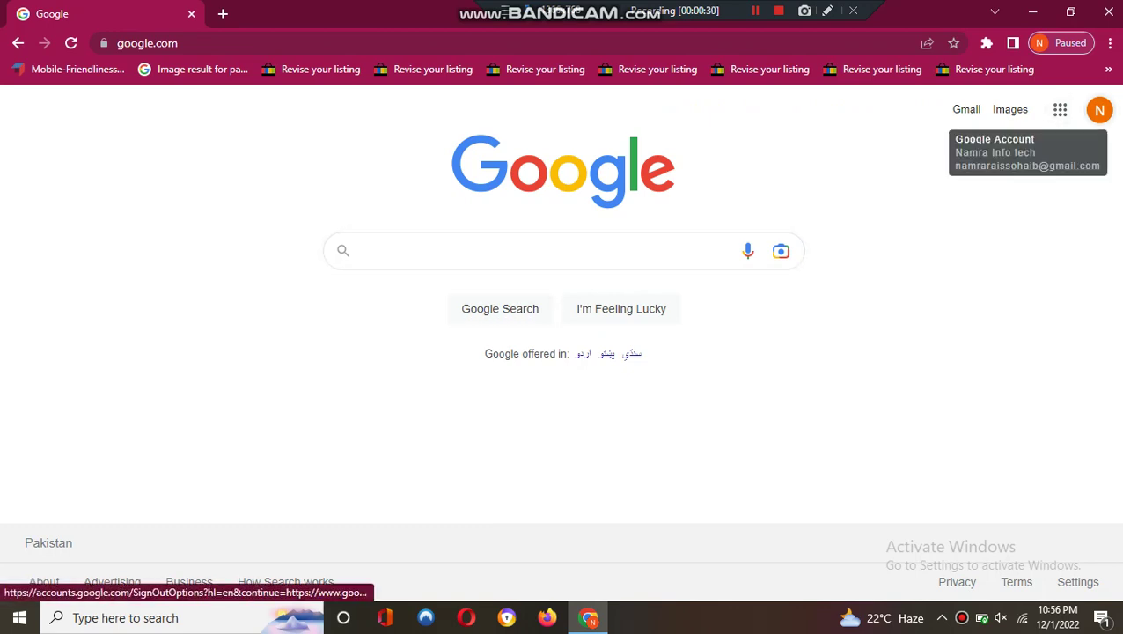
left_click(1099, 110)
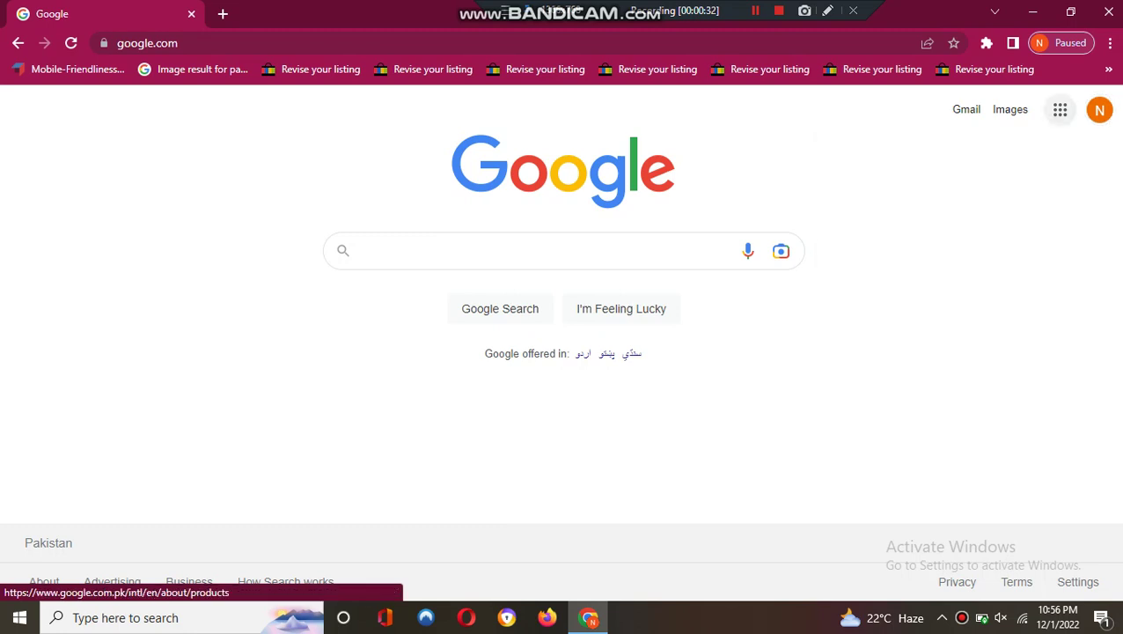
left_click(1060, 109)
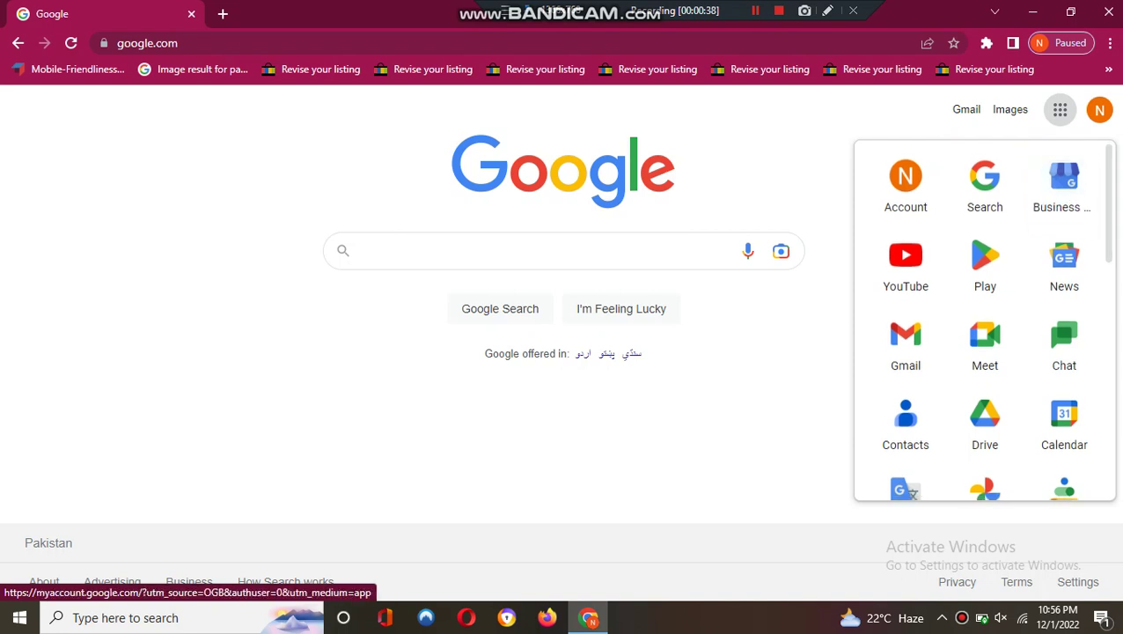
scroll(985, 319, "down", 2)
scroll(985, 320, "down", 6)
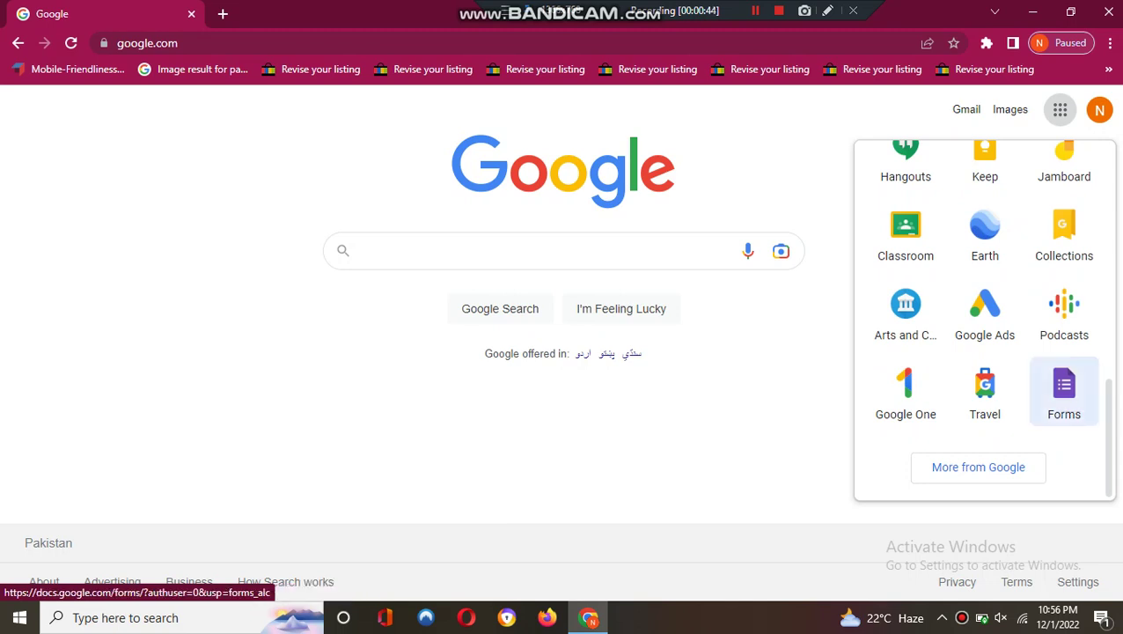
- Launch Forms, create a Blank form, and decline the tour with NO THANKS
left_click(1064, 392)
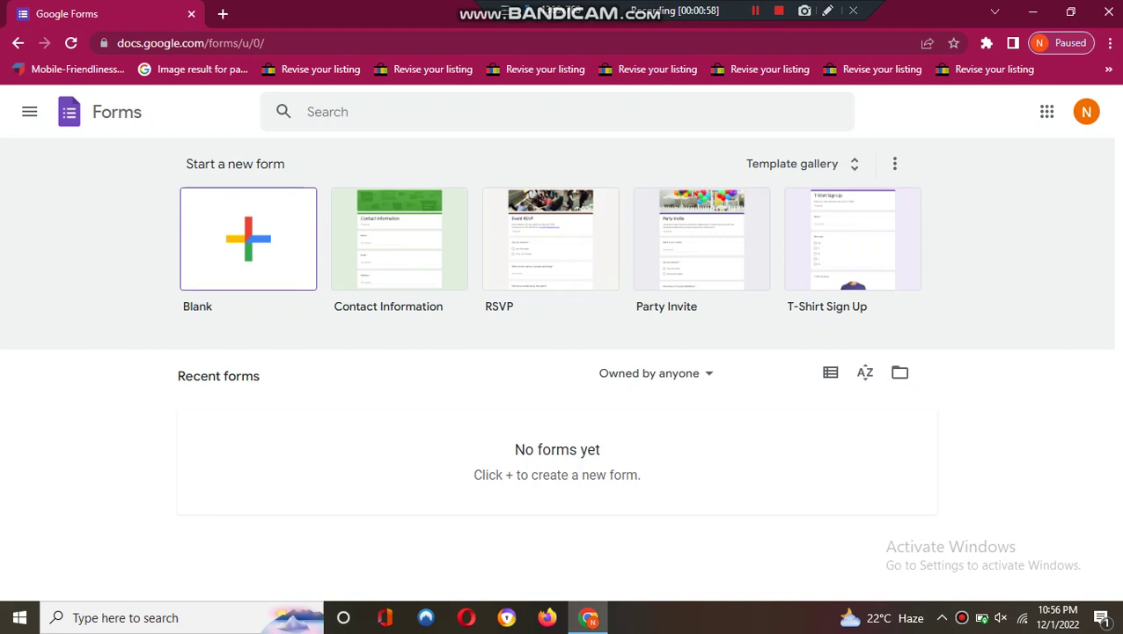
left_click(248, 238)
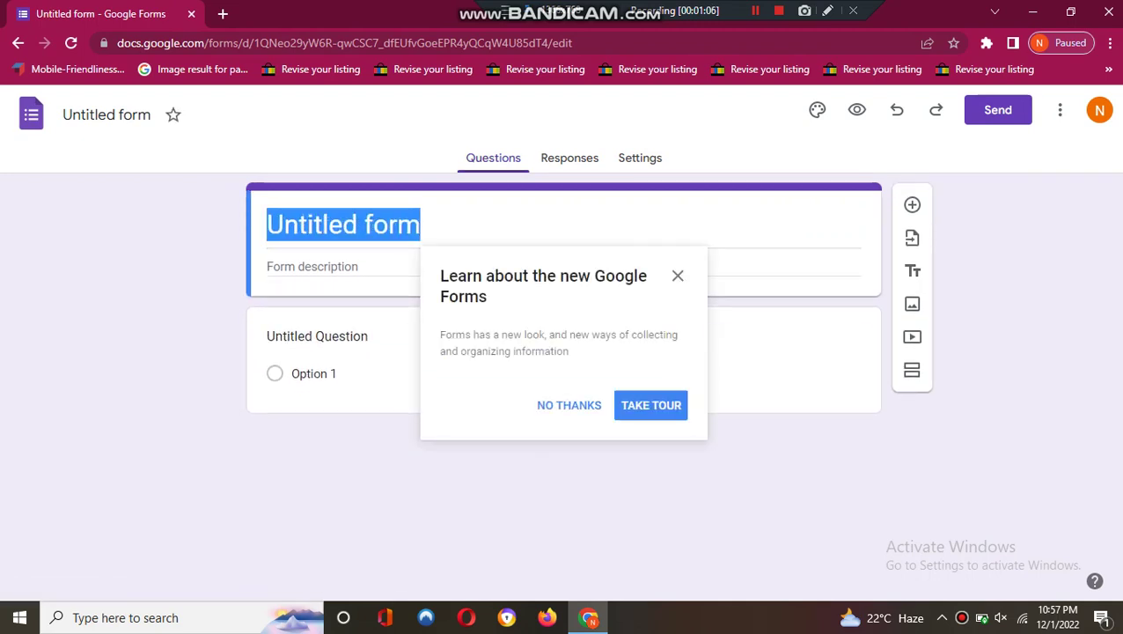
left_click(569, 405)
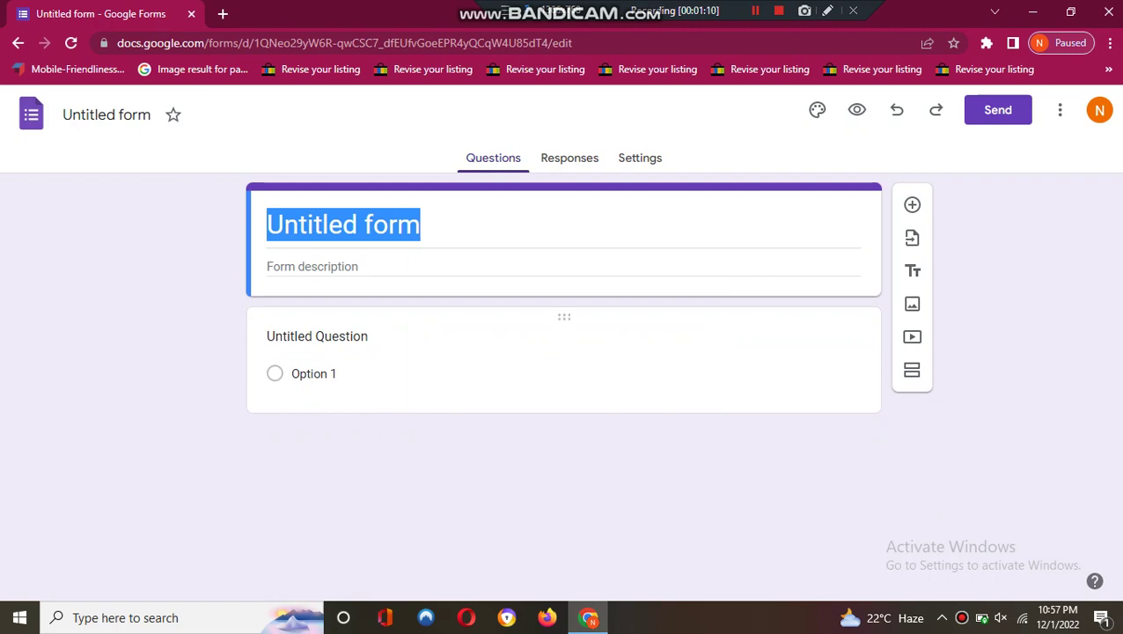
- Add a second multiple-choice question and select the 'Untitled form' title text
left_click(912, 205)
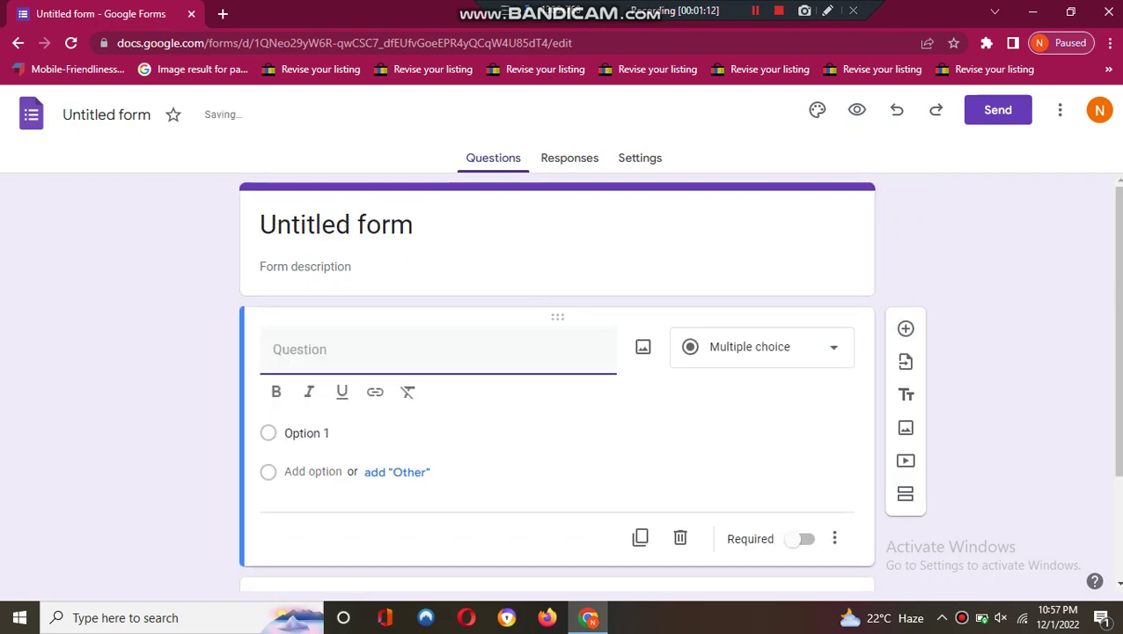
left_click(304, 266)
left_click(350, 224)
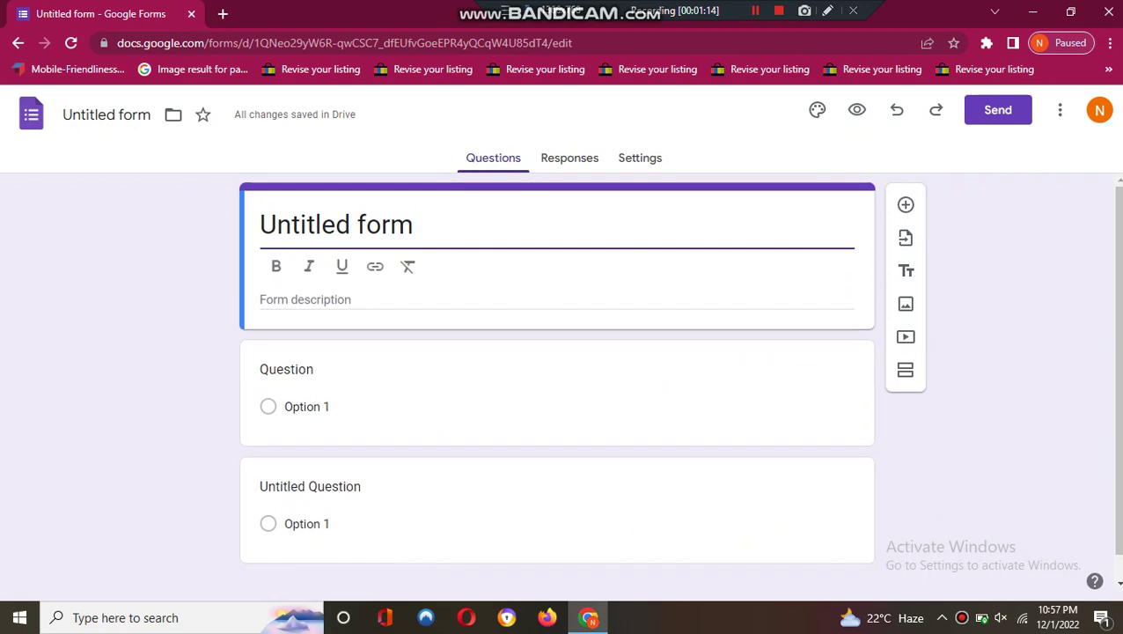
left_click_drag(365, 225, 414, 224)
key("ctrl+a")
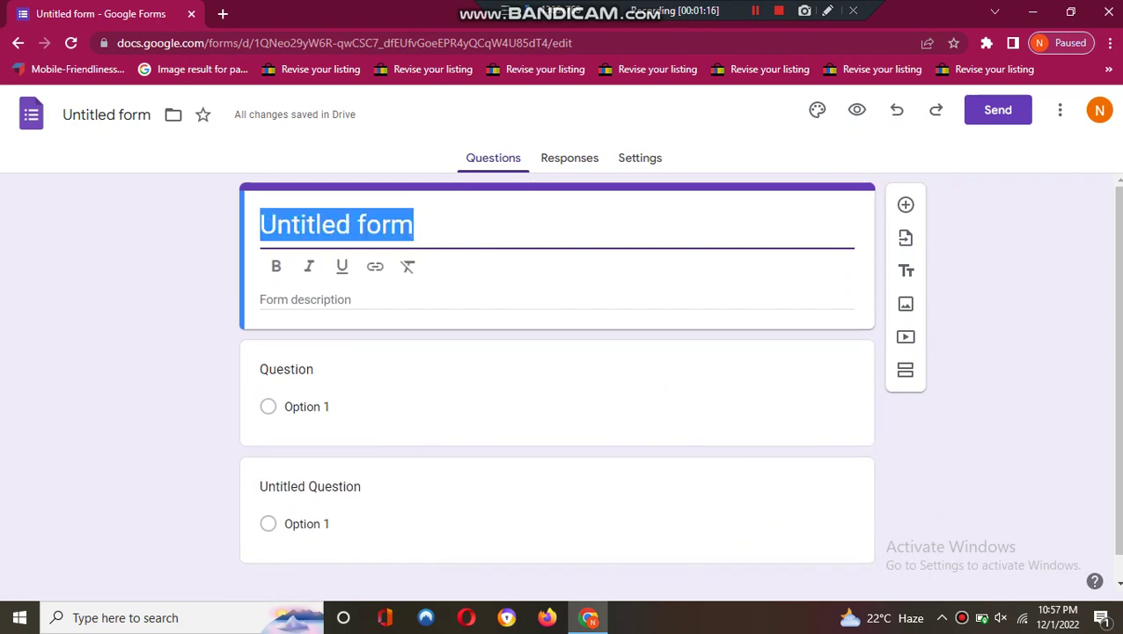
- Start replacing the 'Untitled form' title, undoing several false starts
type("S")
key("BackSpace")
key("ctrl+z")
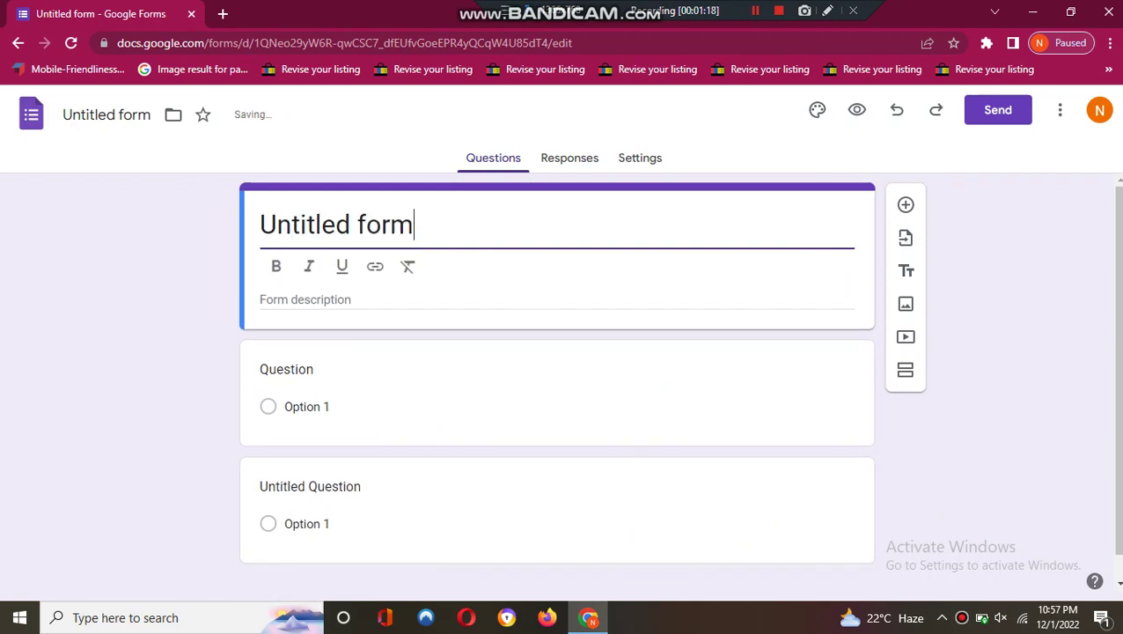
type("S")
key("BackSpace")
key("BackSpace")
key("BackSpace")
key("BackSpace")
key("BackSpace")
key("BackSpace")
key("BackSpace")
key("BackSpace")
key("BackSpace")
key("BackSpace")
key("BackSpace")
key("BackSpace")
key("BackSpace")
key("BackSpace")
key("ctrl+z")
key("BackSpace")
type("S")
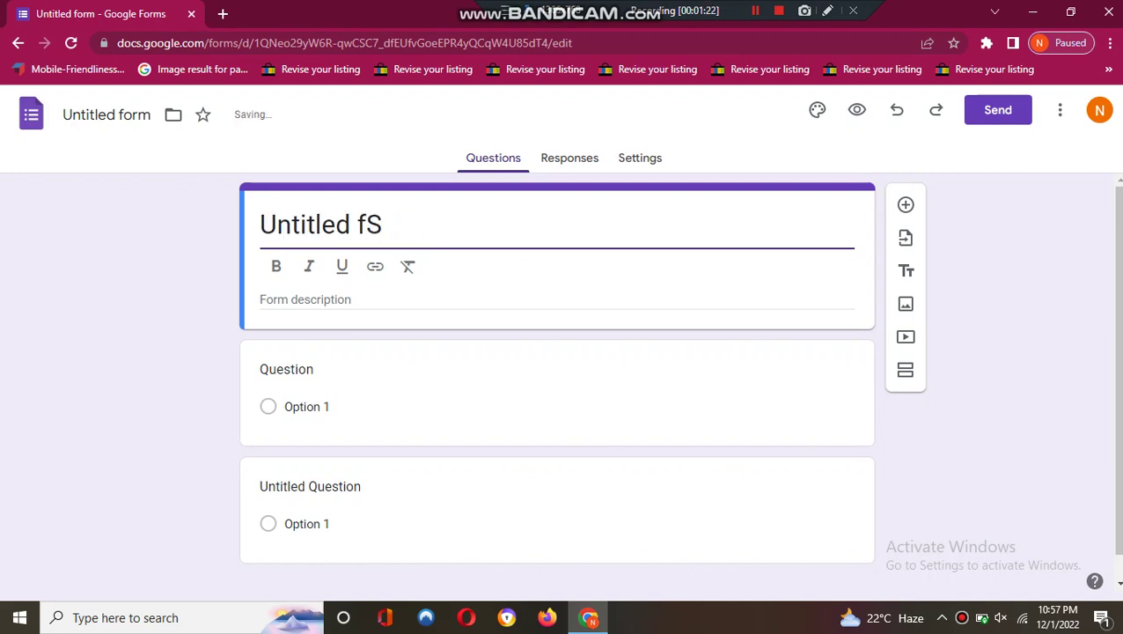
type("urvrey")
key("BackSpace")
key("BackSpace")
key("BackSpace")
key("BackSpace")
key("BackSpace")
key("BackSpace")
key("BackSpace")
key("BackSpace")
key("BackSpace")
key("BackSpace")
key("BackSpace")
key("BackSpace")
key("BackSpace")
key("BackSpace")
key("BackSpace")
key("BackSpace")
key("BackSpace")
key("ctrl+z")
- Finish the title as 'Survey form', correcting typos, and move to the description
type("survey")
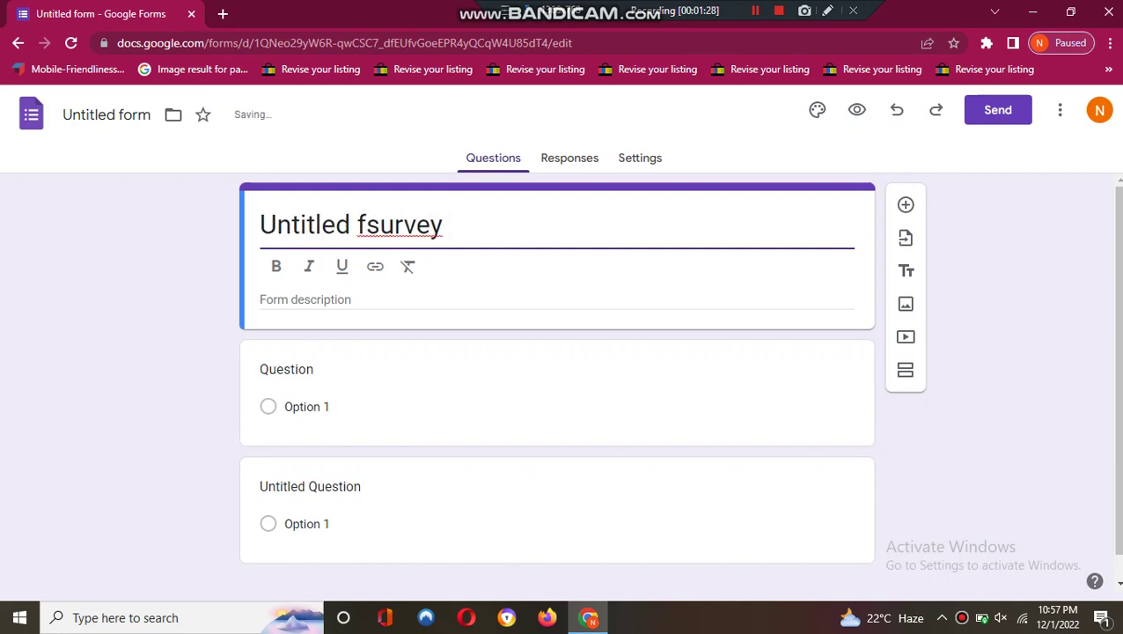
key("Left")
key("Left")
key("Left")
key("Left")
key("Left")
key("Left")
key("Left")
key("BackSpace")
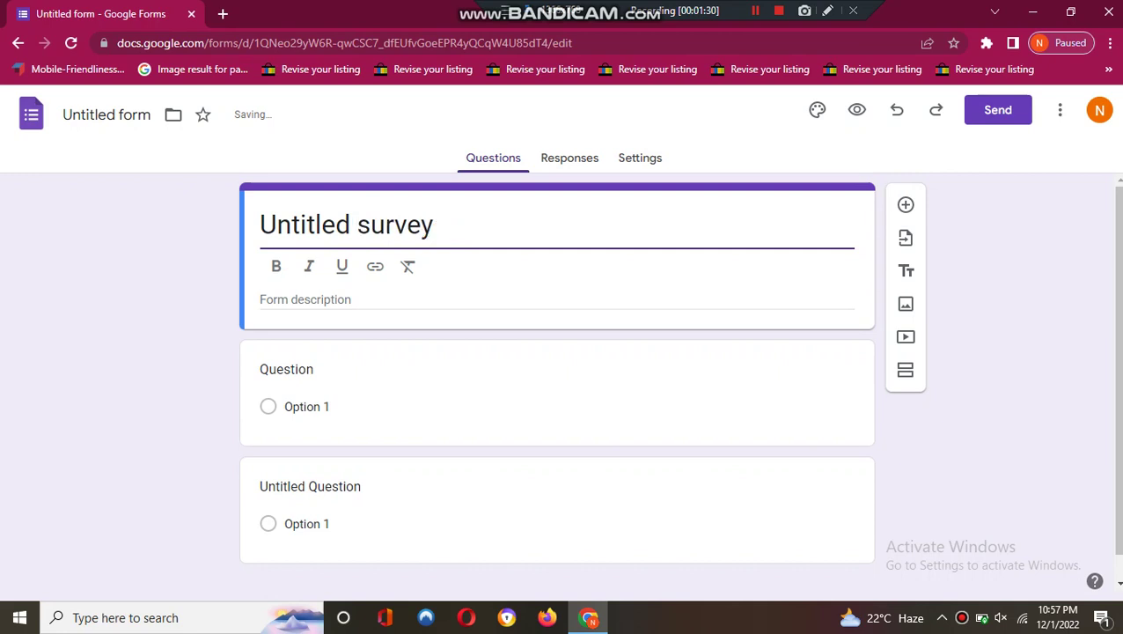
key("BackSpace")
key("BackSpace")
key("BackSpace")
key("BackSpace")
key("BackSpace")
key("BackSpace")
key("BackSpace")
key("BackSpace")
key("BackSpace")
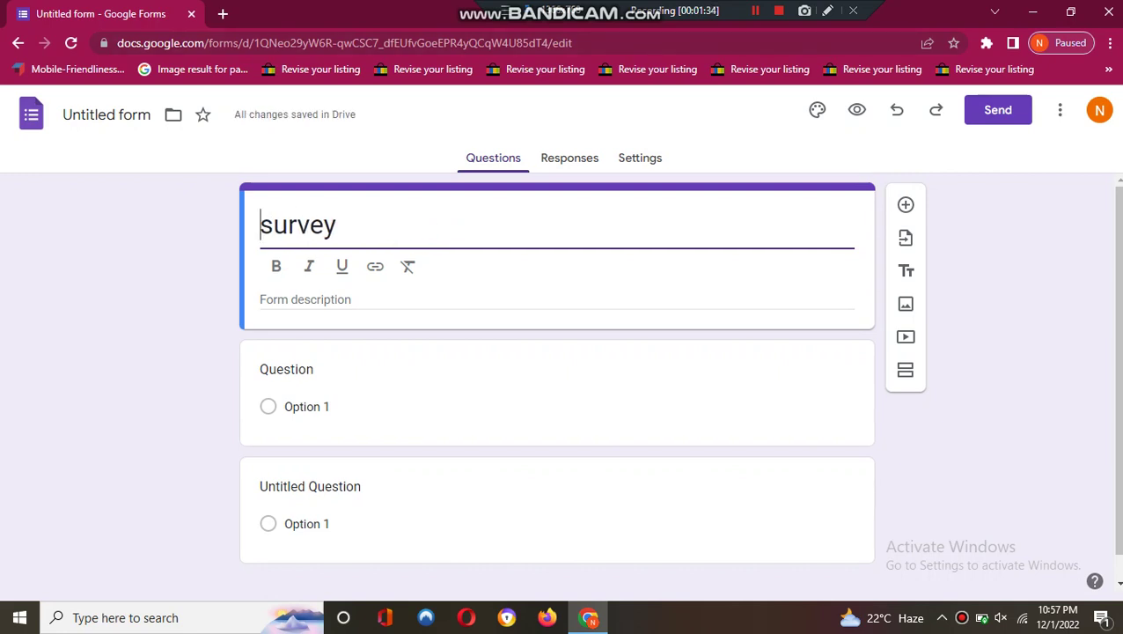
key("Right")
key("BackSpace")
type("S")
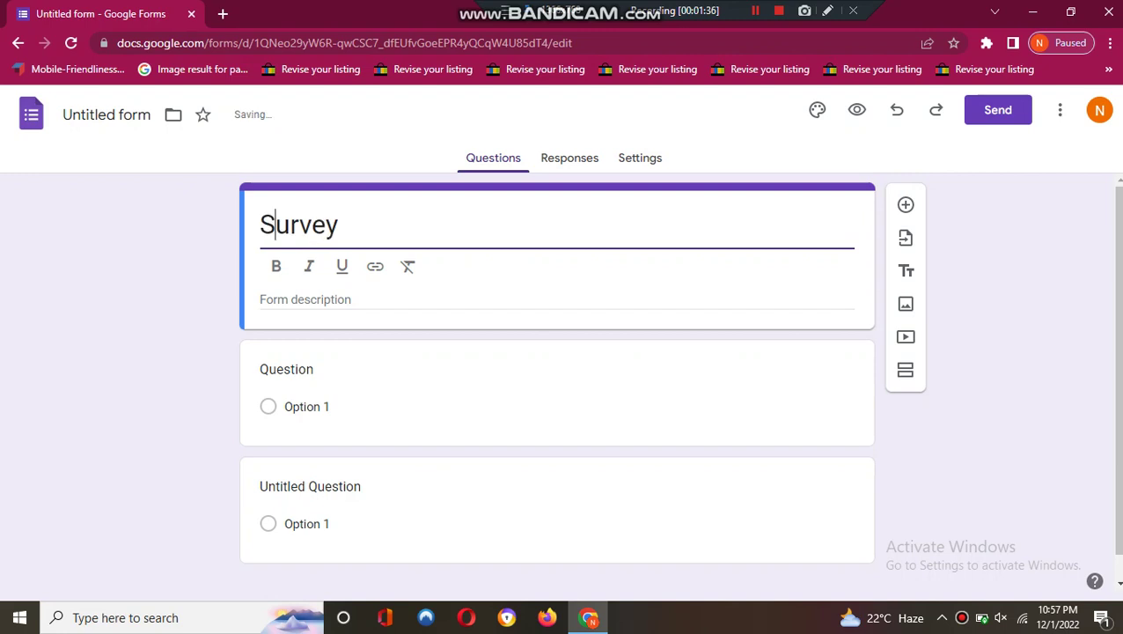
left_click(344, 224)
key("BackSpace")
type("dform")
key("BackSpace")
key("BackSpace")
key("BackSpace")
key("BackSpace")
key("BackSpace")
type("form")
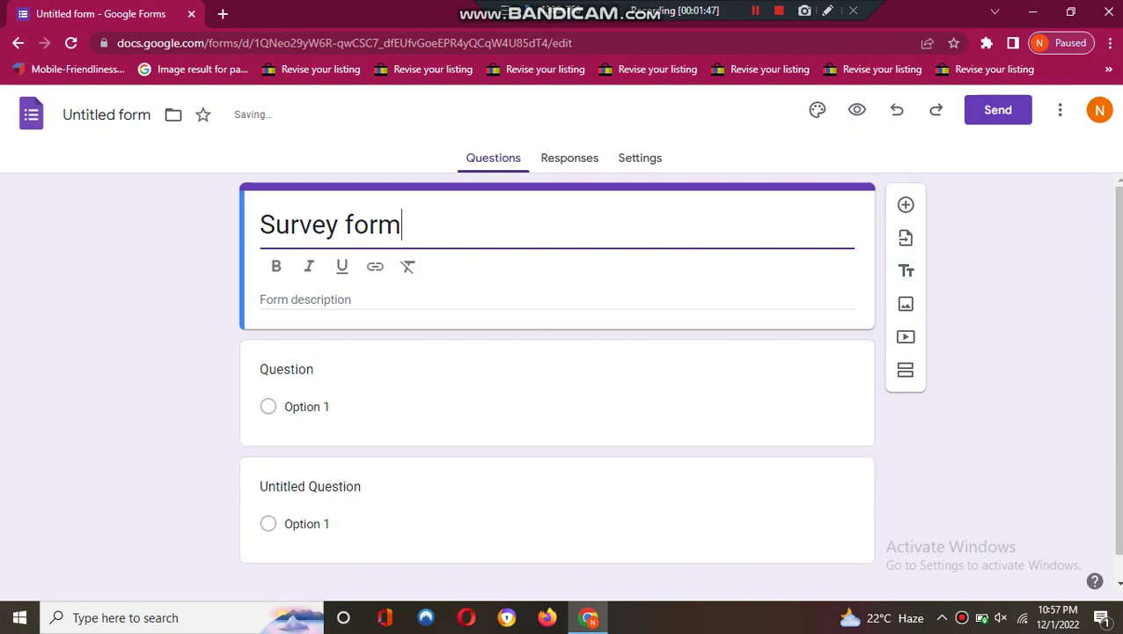
key("Tab")
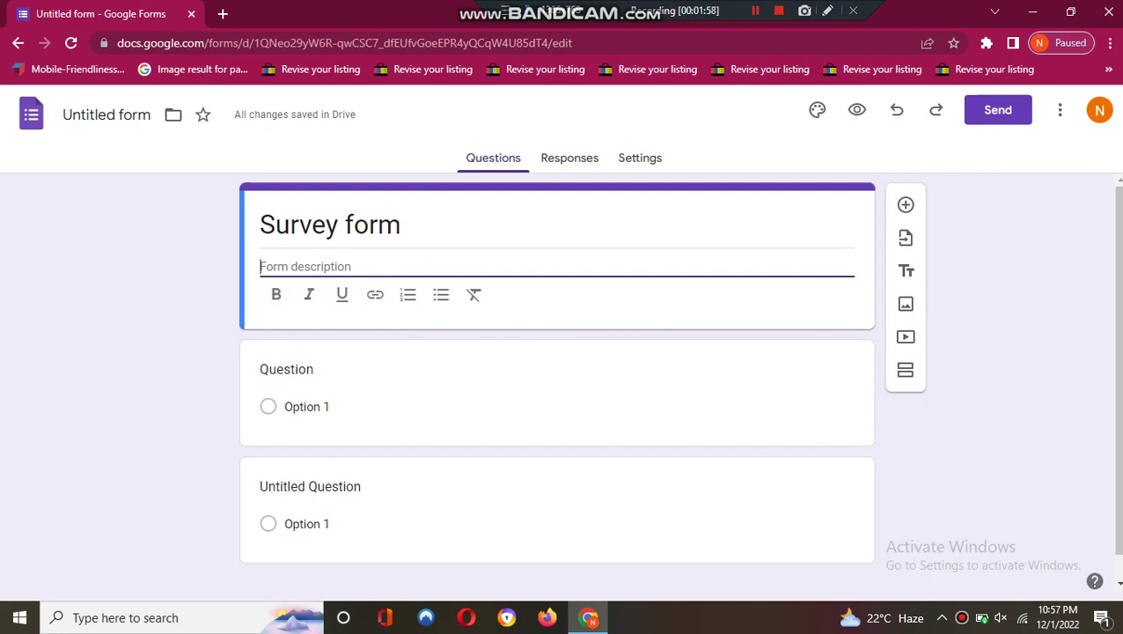
- Make the 'Survey form' title bold, italic and underlined, cancelling the link dialog
triple_click(317, 224)
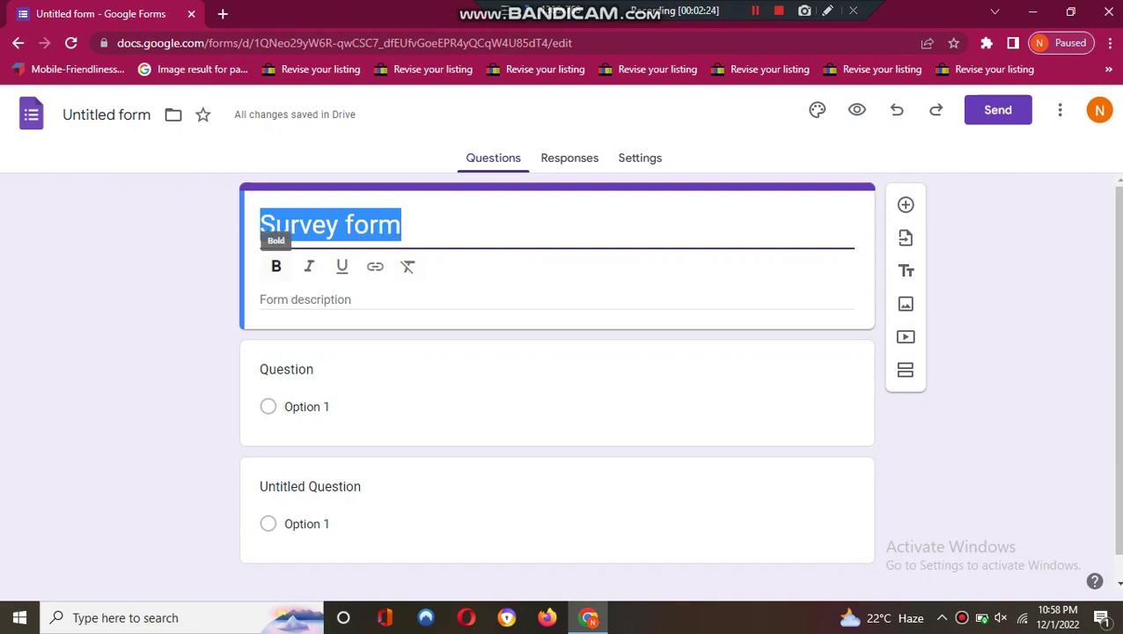
left_click(276, 265)
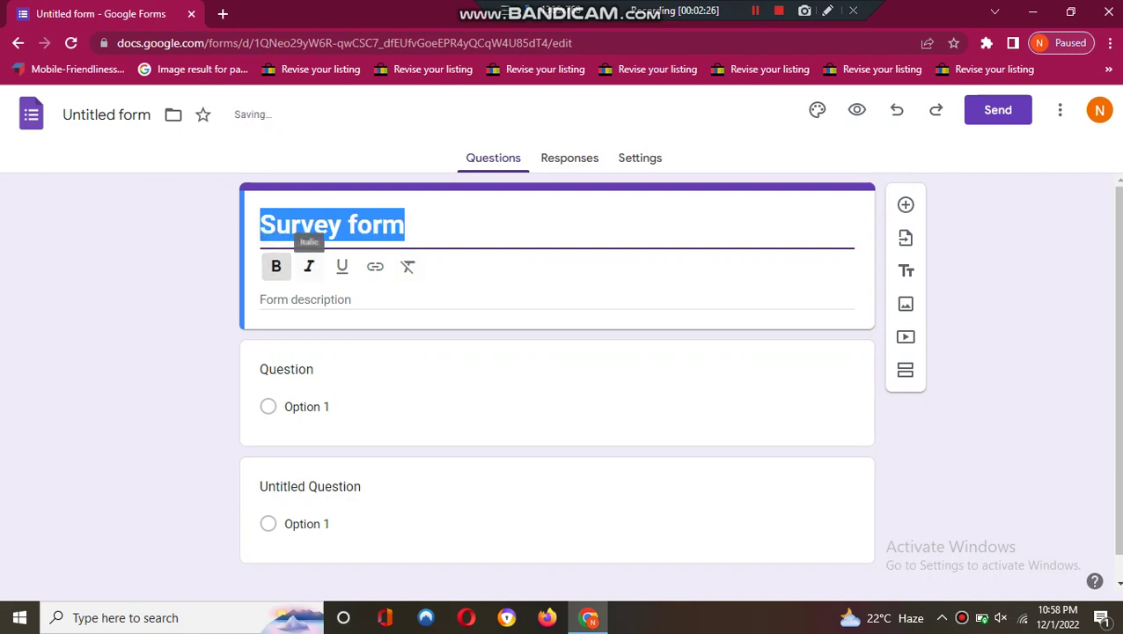
left_click(309, 266)
left_click(341, 266)
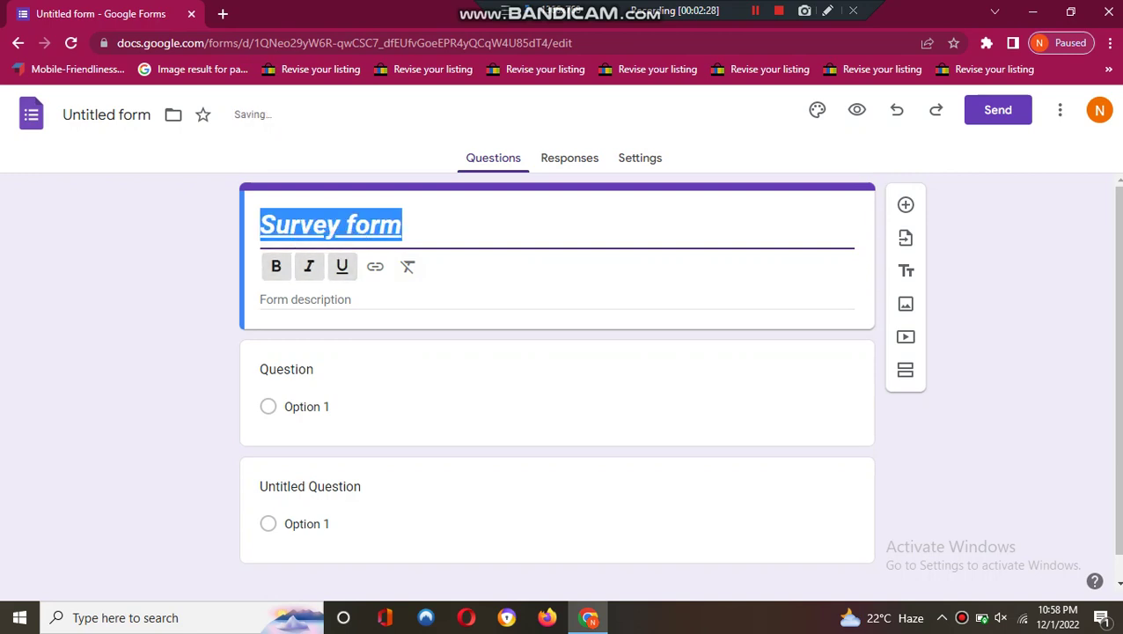
left_click(375, 266)
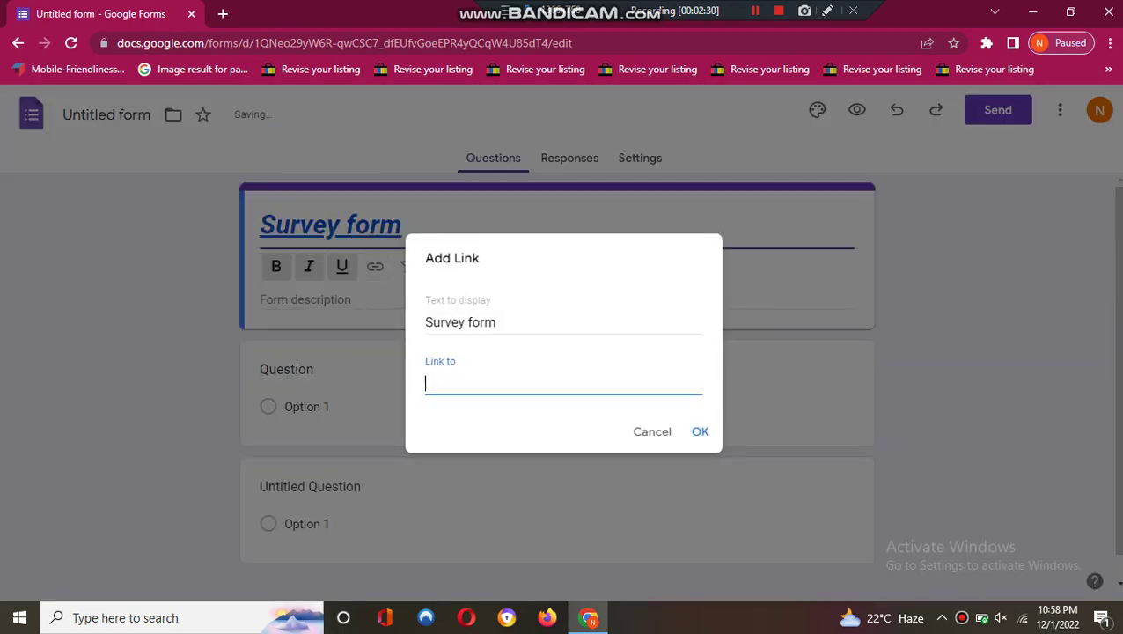
left_click(653, 431)
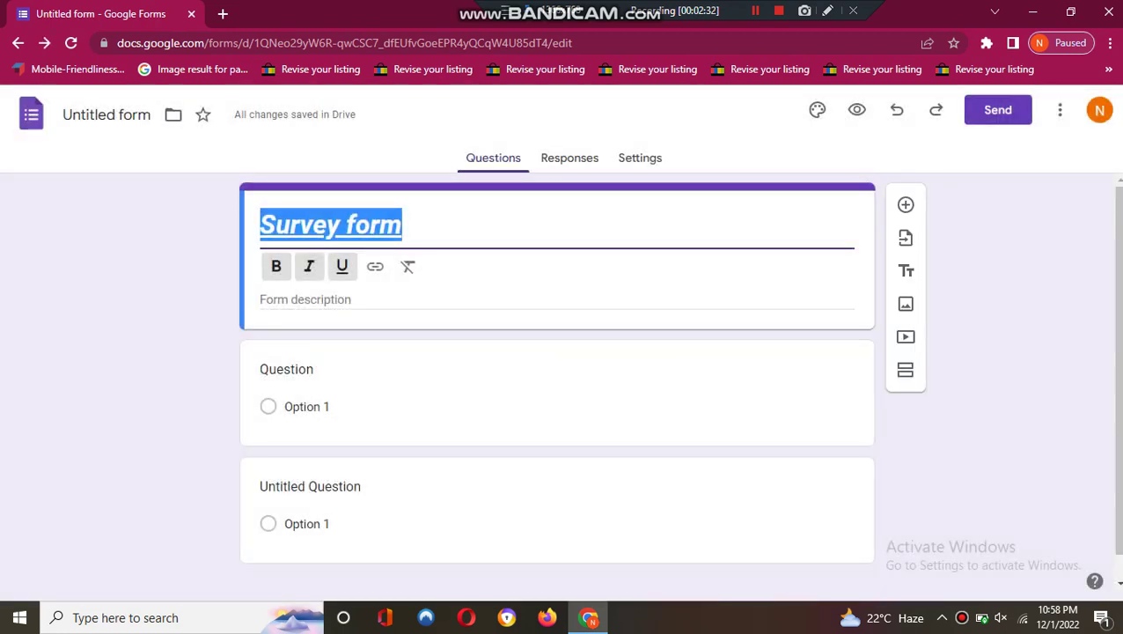
key("Escape")
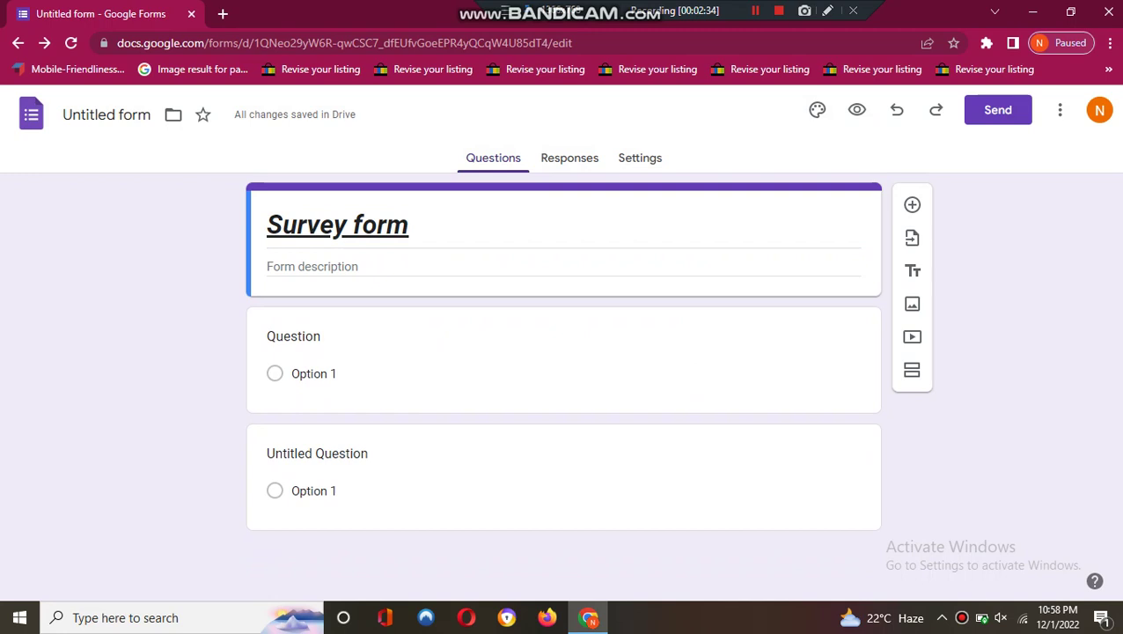
- Try moving 'form' to the title's start, then undo back to 'Survey form'
left_click(362, 225)
double_click(361, 226)
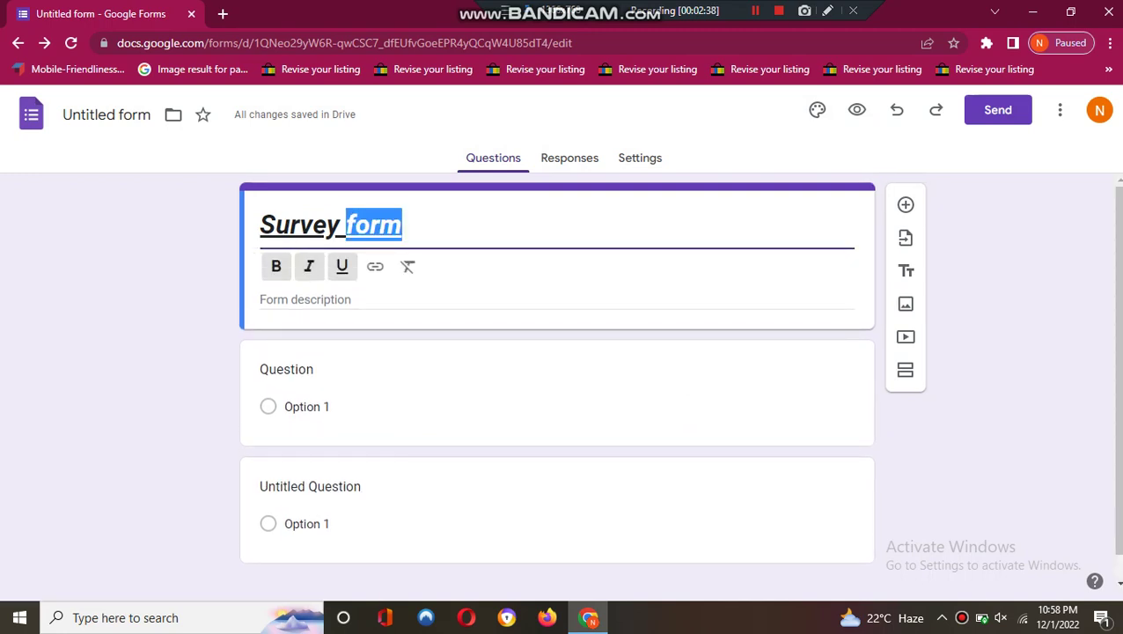
left_click_drag(373, 226, 261, 226)
double_click(327, 225)
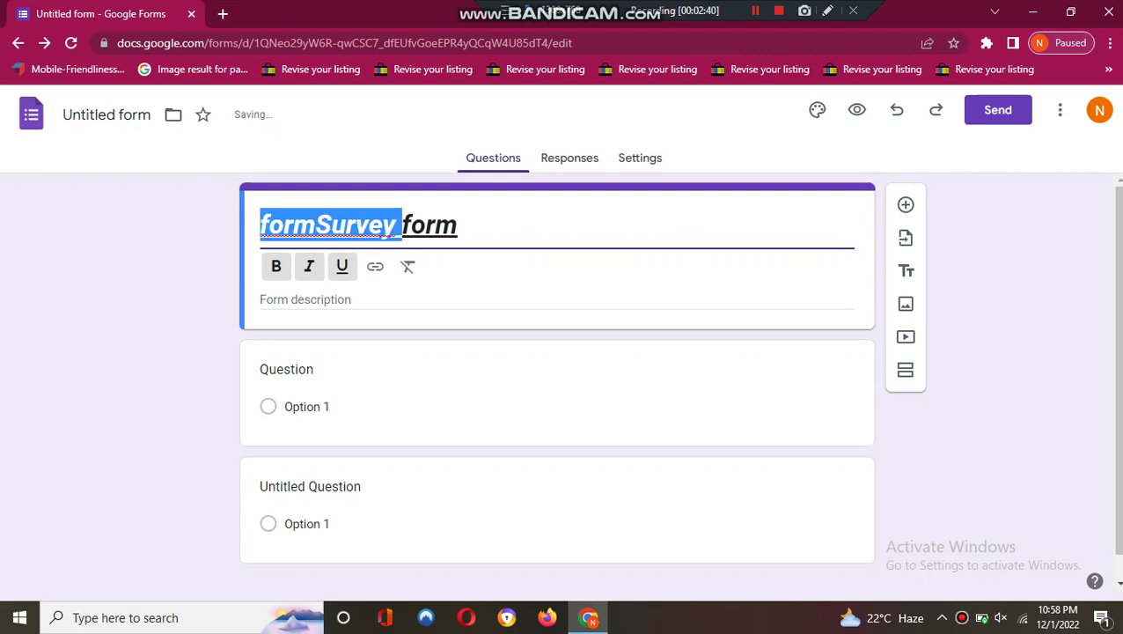
key("ctrl+z")
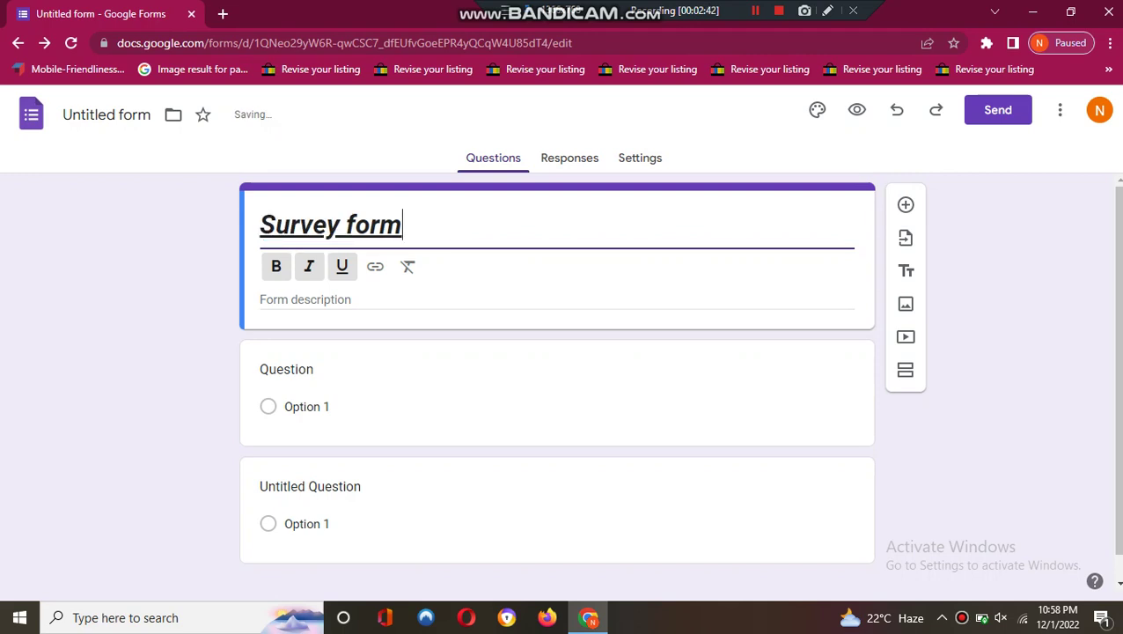
- Select the whole title and remove its italic styling
key("ctrl+a")
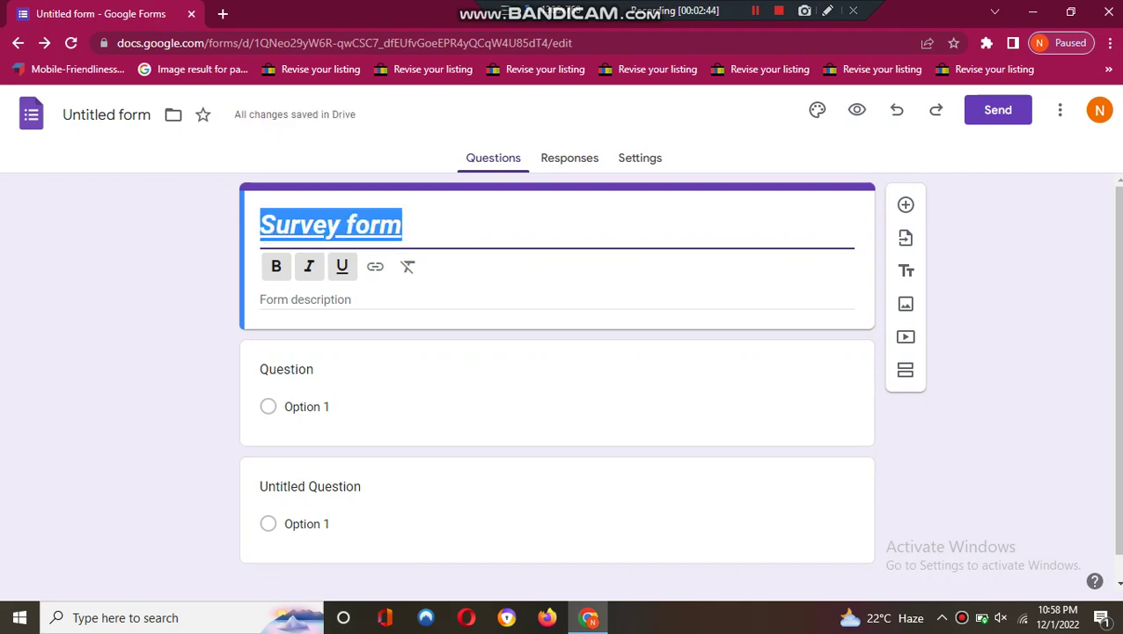
left_click(341, 266)
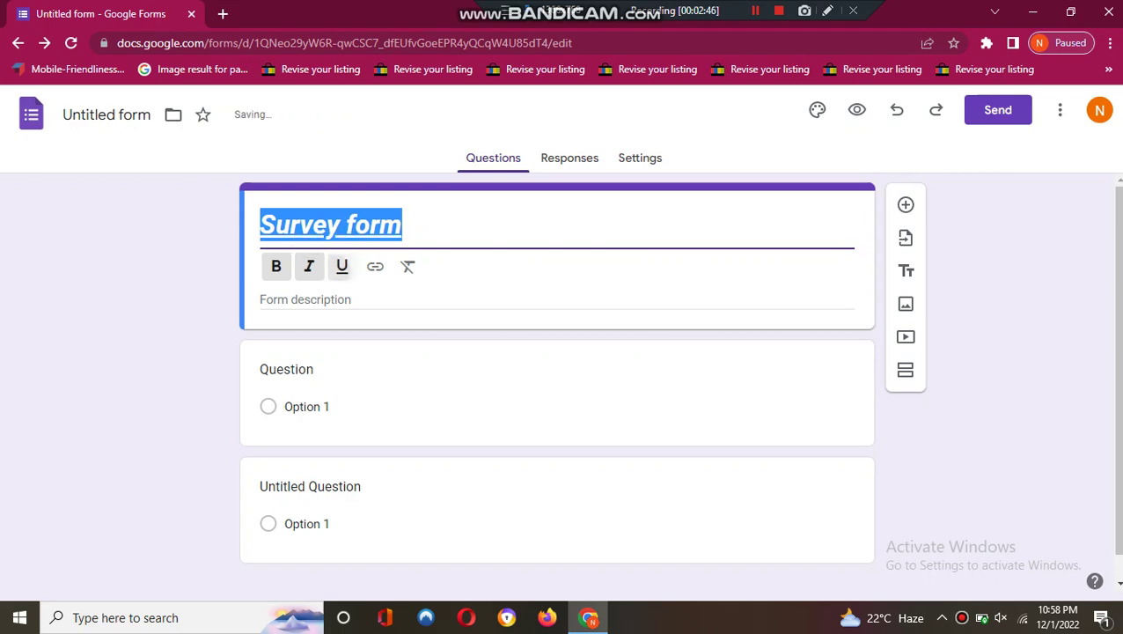
key("ctrl+i")
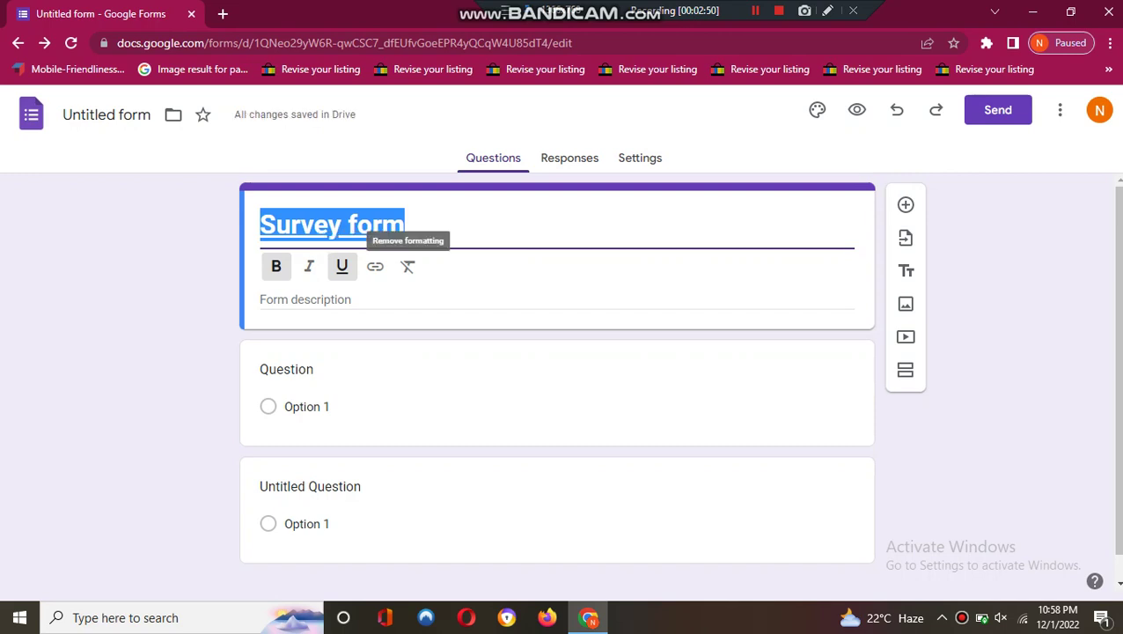
key("Tab")
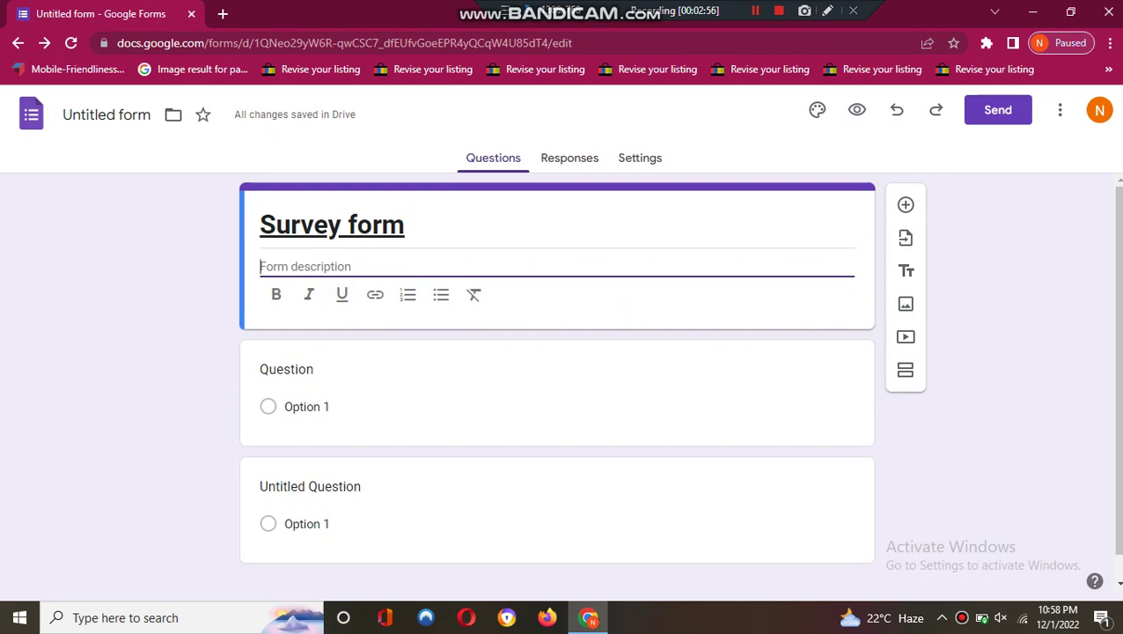
left_click_drag(260, 225, 404, 225)
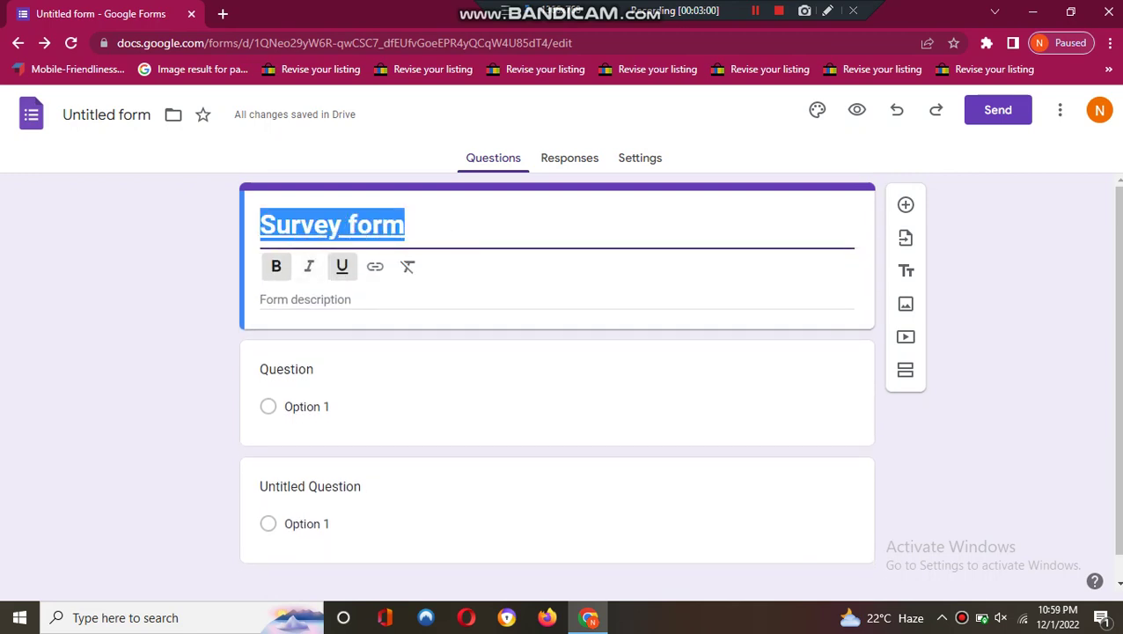
key("Escape")
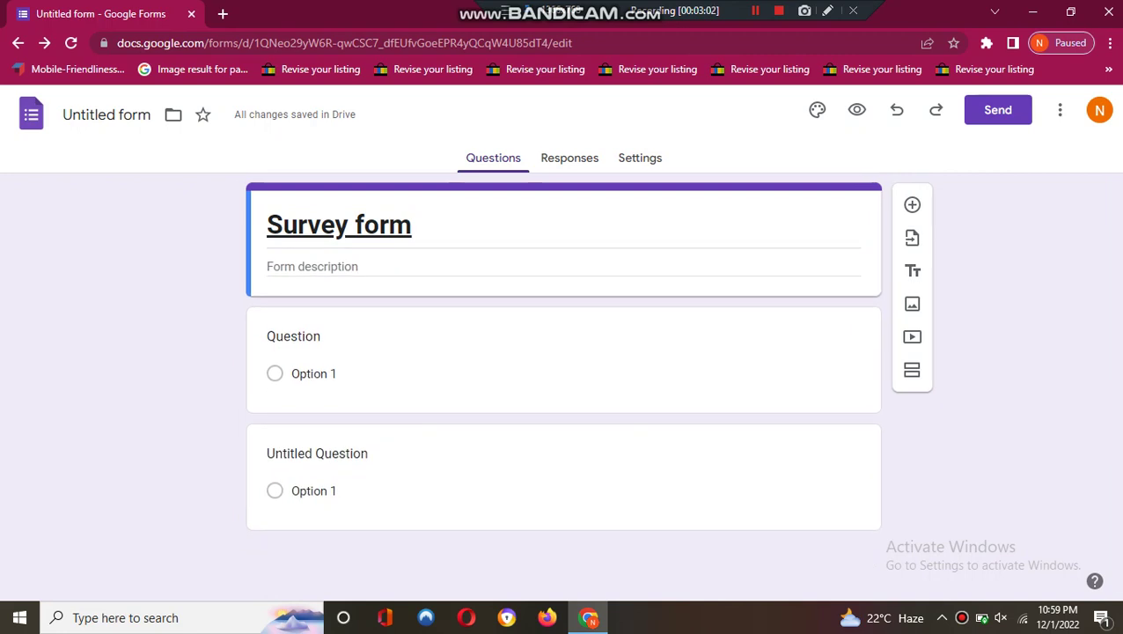
- Delete ' form' from the end of the title so it reads 'Survey'
left_click(312, 266)
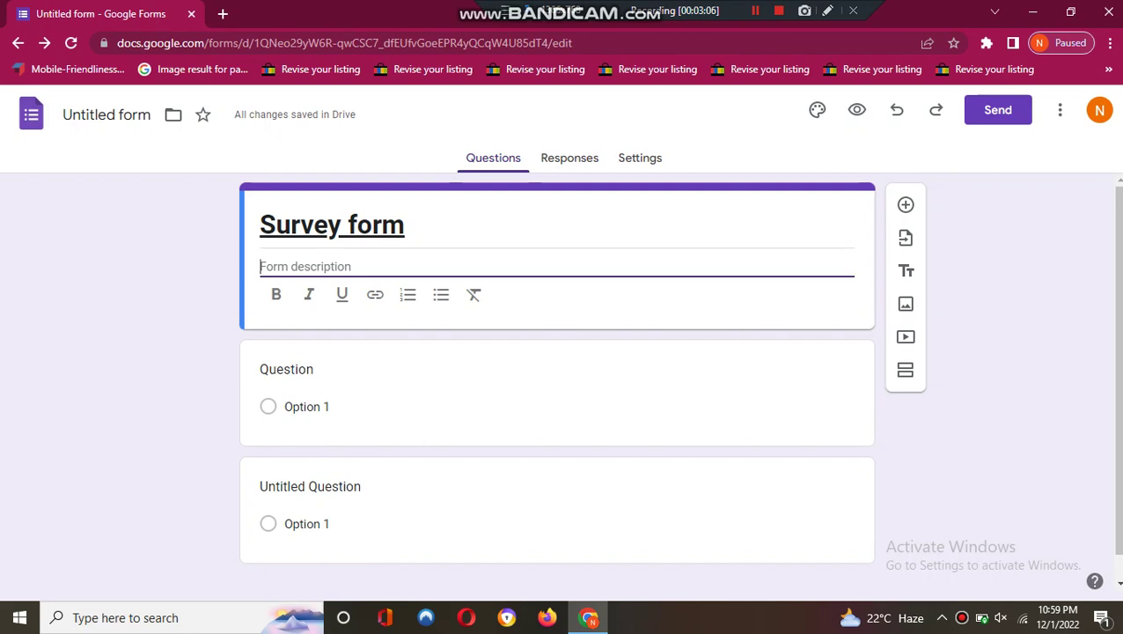
left_click(404, 224)
key("BackSpace")
key("BackSpace")
key("BackSpace")
key("BackSpace")
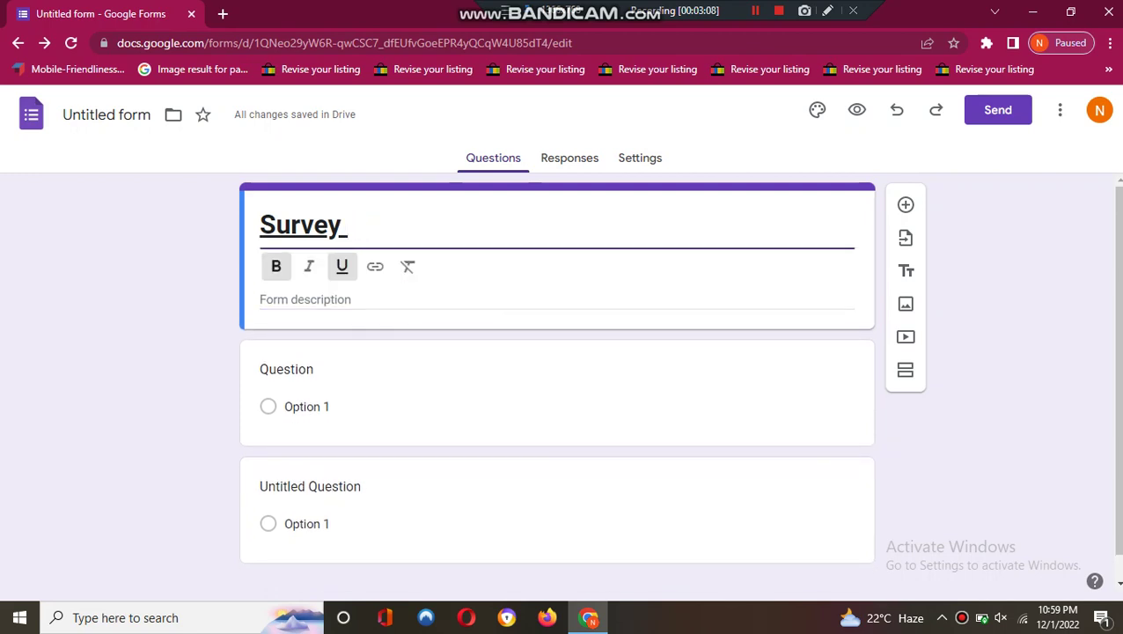
key("BackSpace")
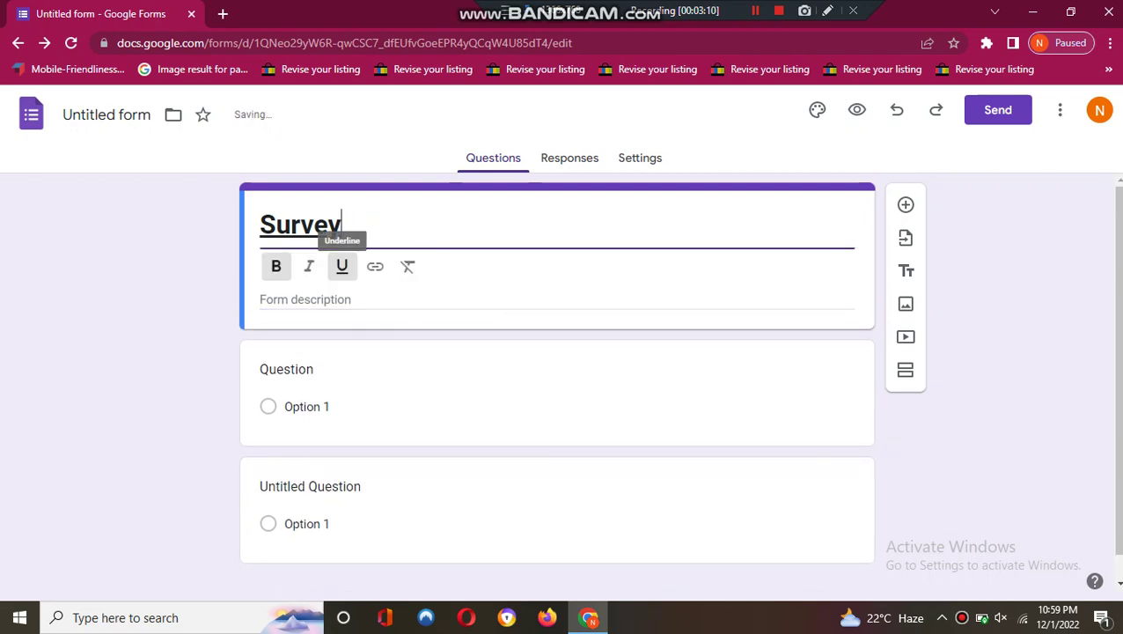
key("Tab")
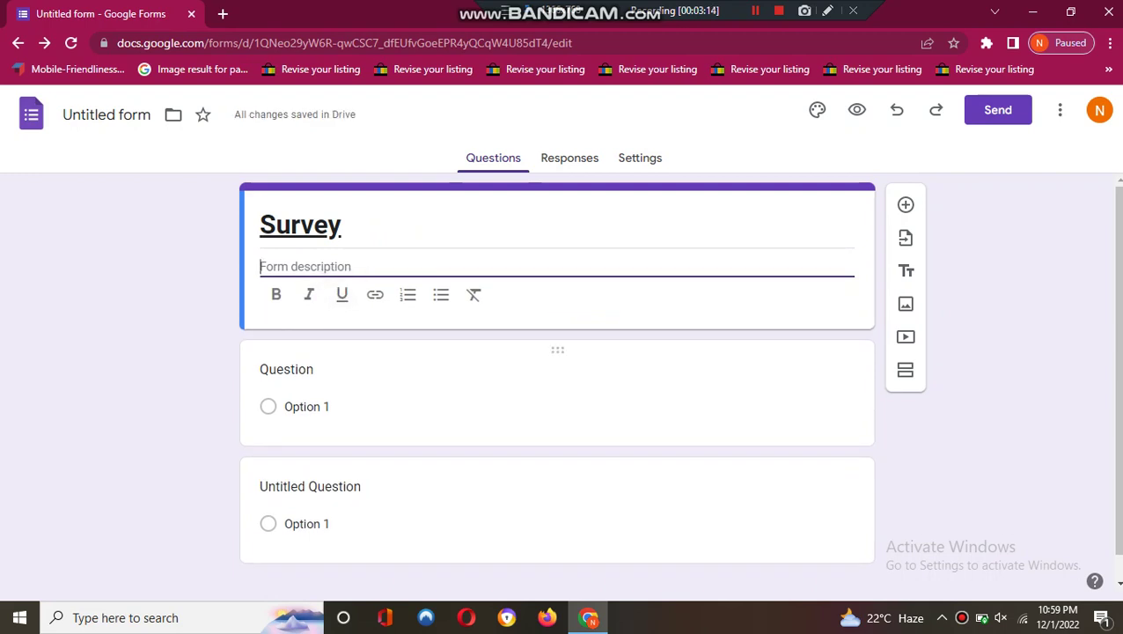
- Add the description 'Research for kids nurturing app', fix the spelling to 'nurturing', and bold it
type("Research ")
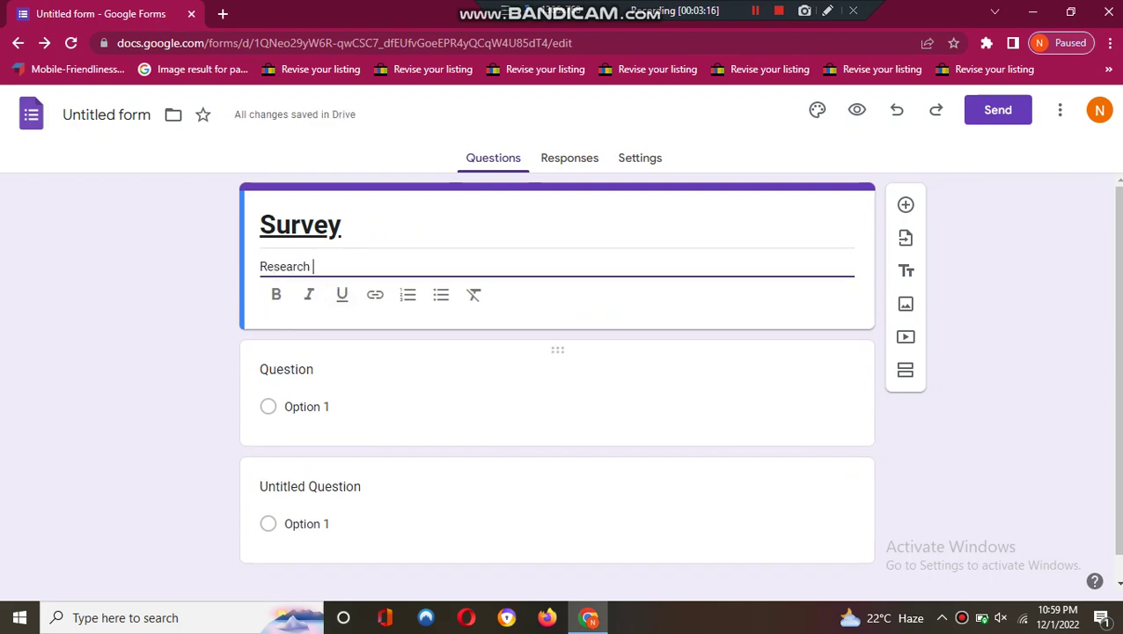
type("for k")
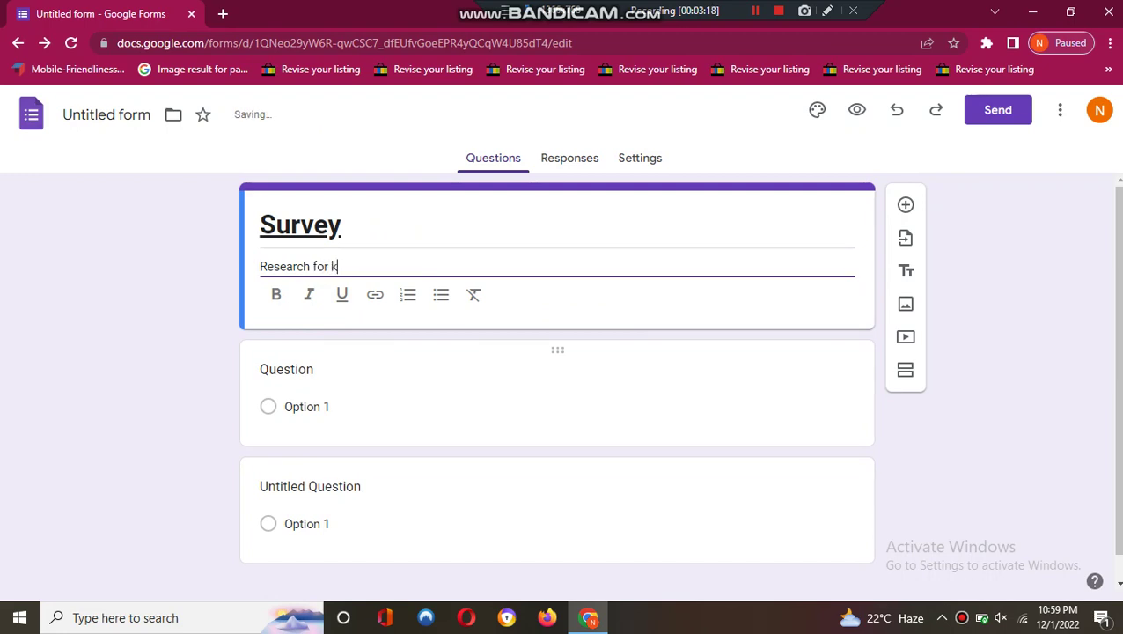
type("ids nurtutring app")
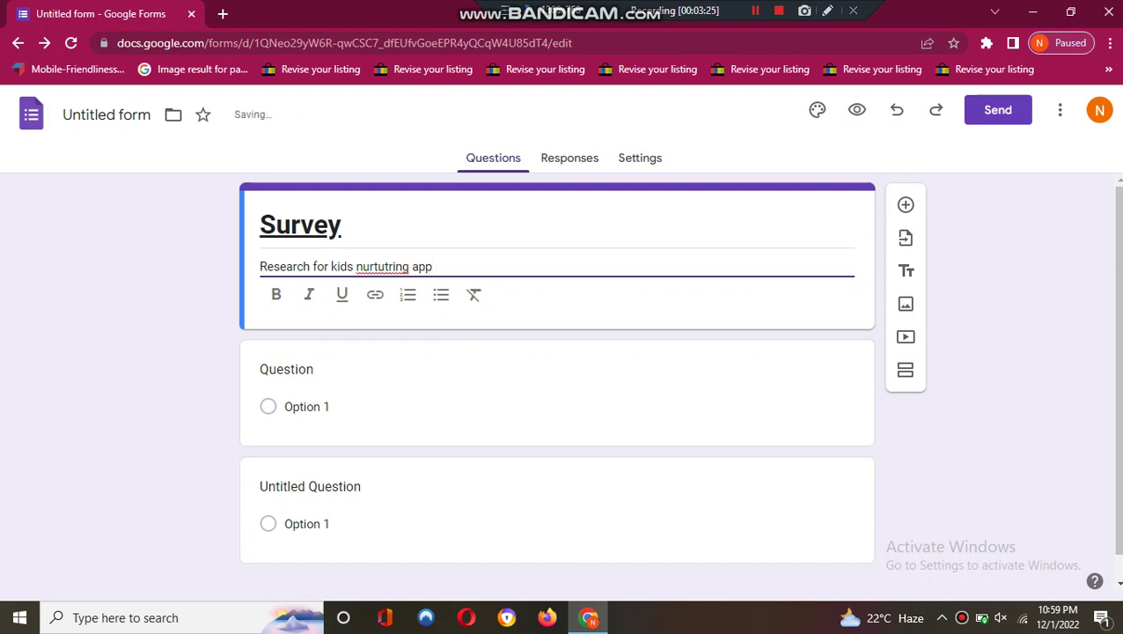
right_click(379, 266)
left_click(420, 275)
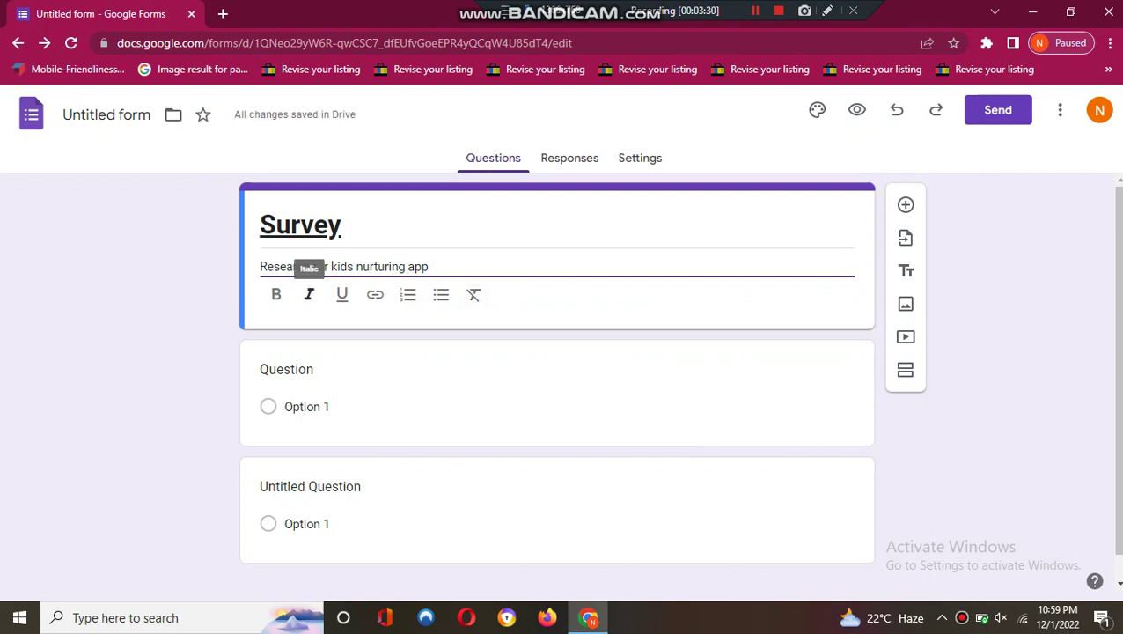
triple_click(278, 266)
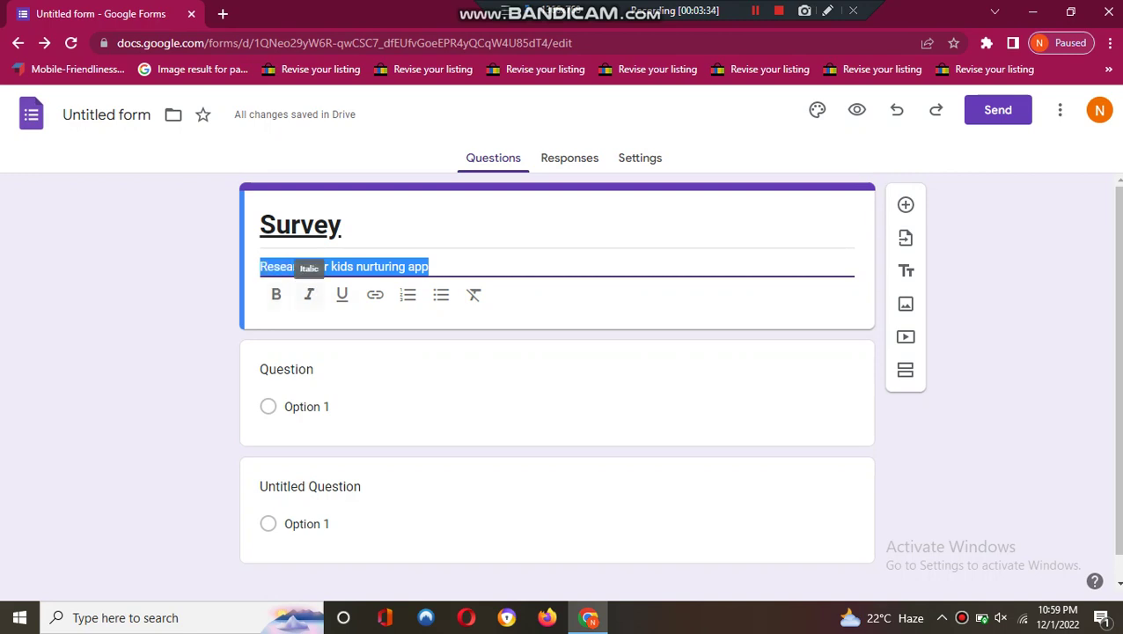
left_click(276, 294)
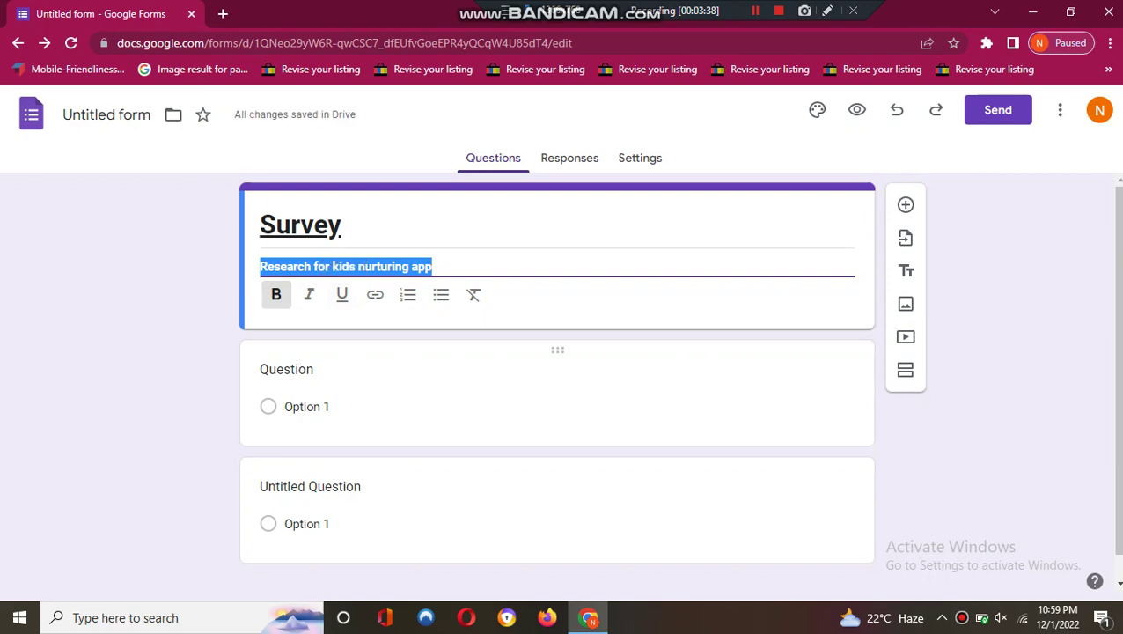
left_click(306, 406)
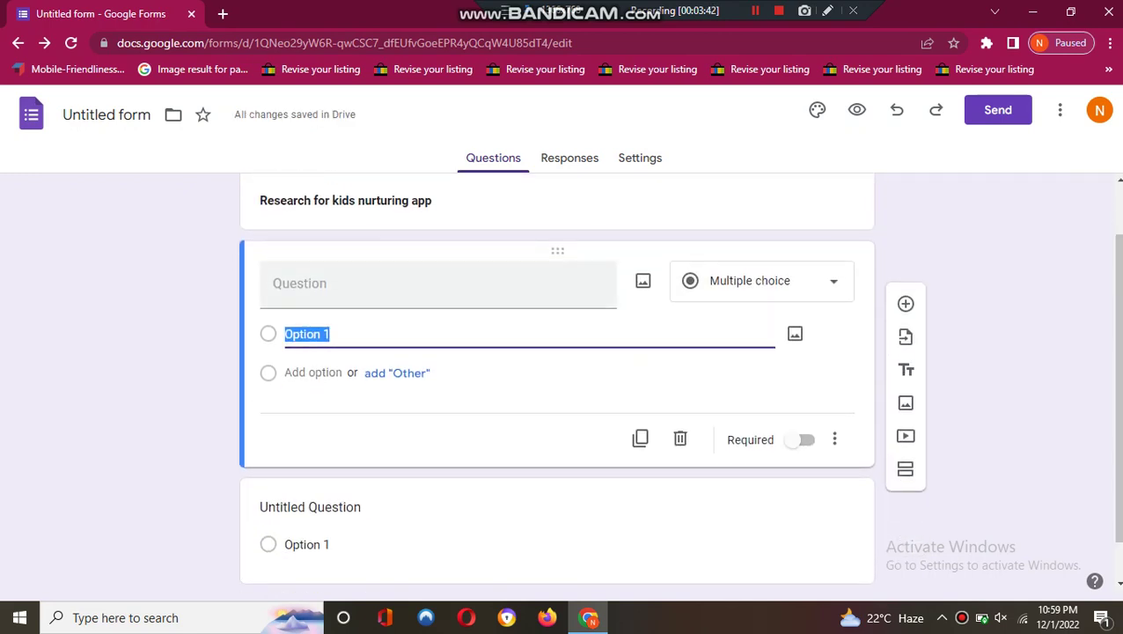
left_click(300, 283)
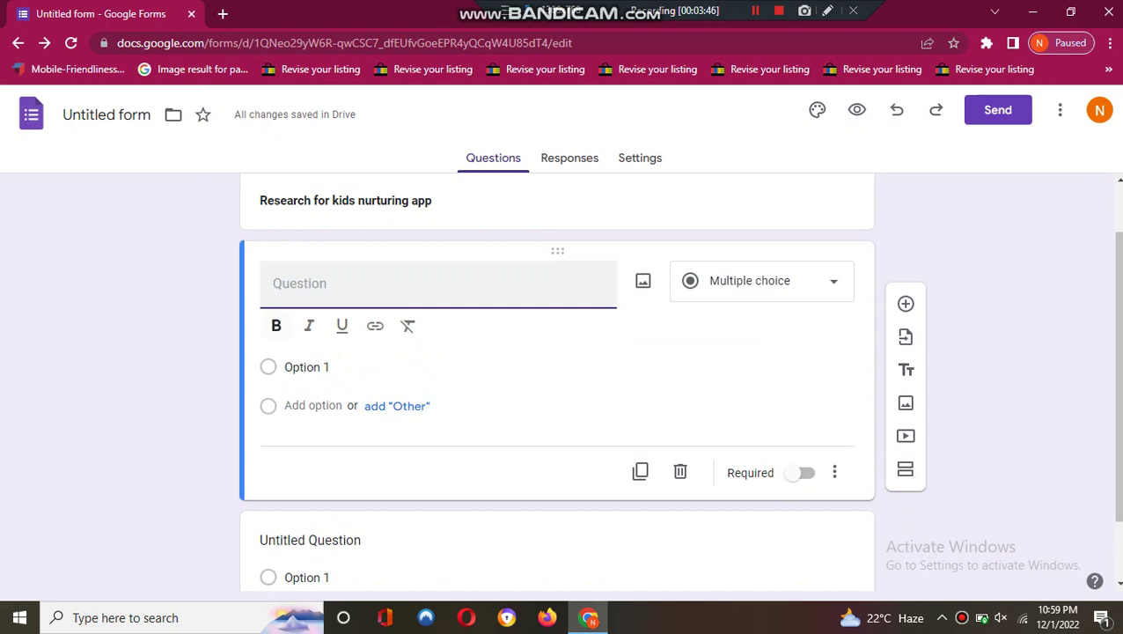
left_click(307, 367)
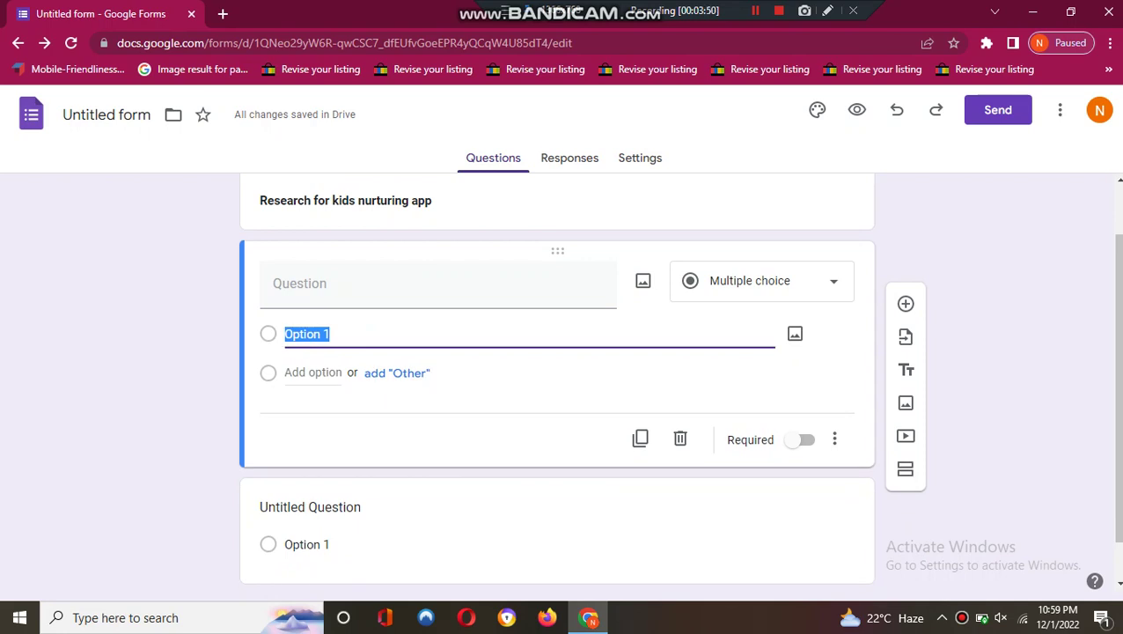
left_click(761, 280)
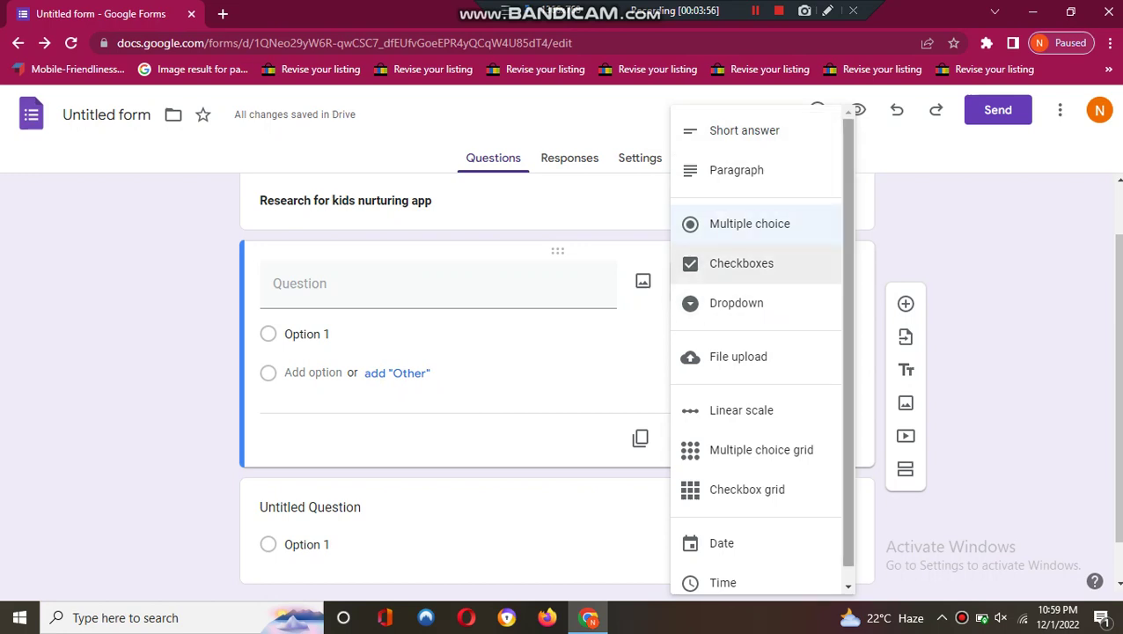
scroll(748, 262, "down", 1)
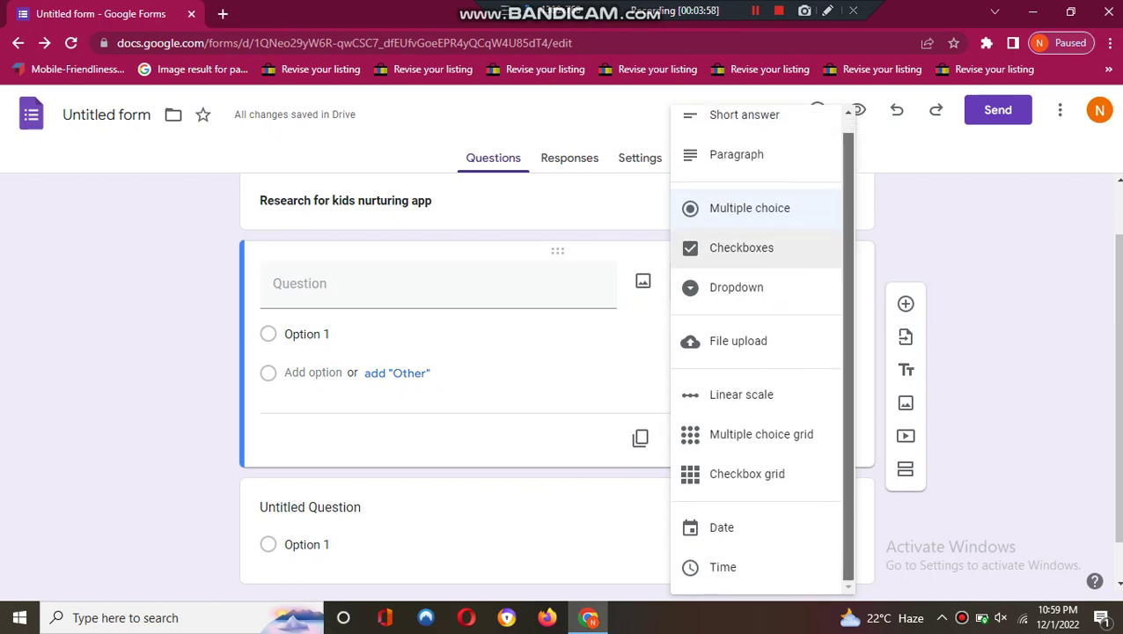
scroll(748, 261, "up", 1)
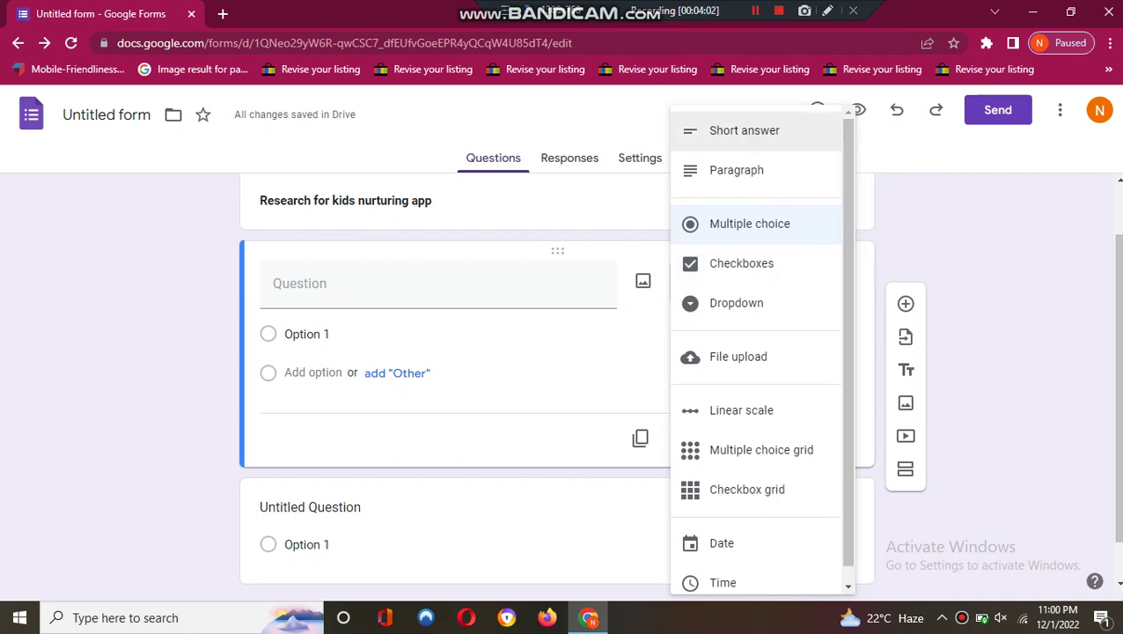
left_click(744, 130)
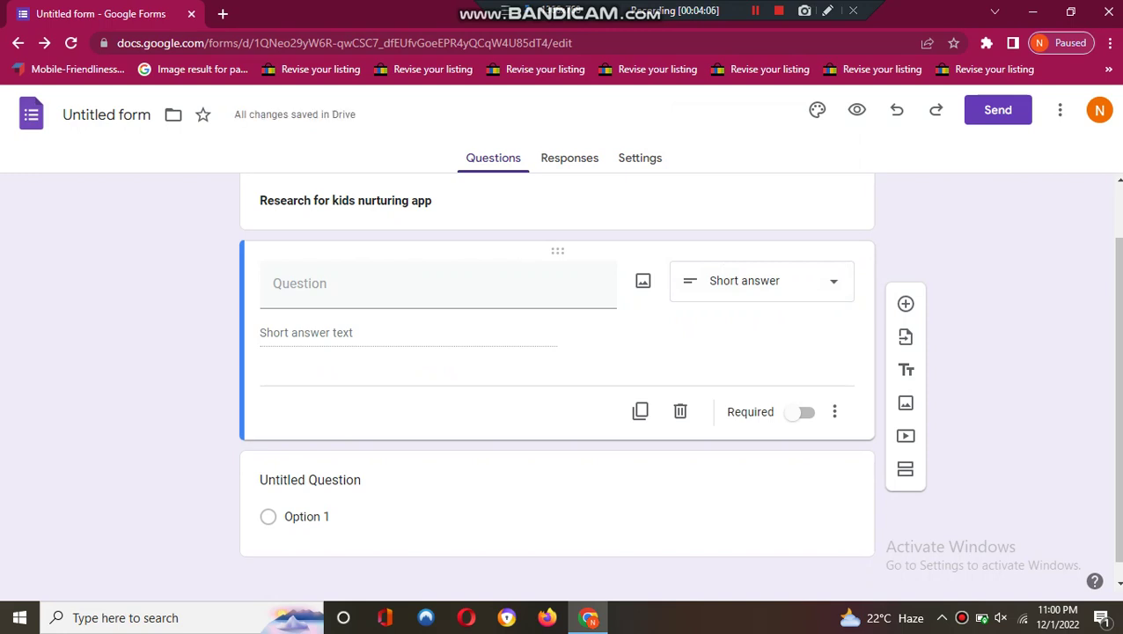
left_click(273, 282)
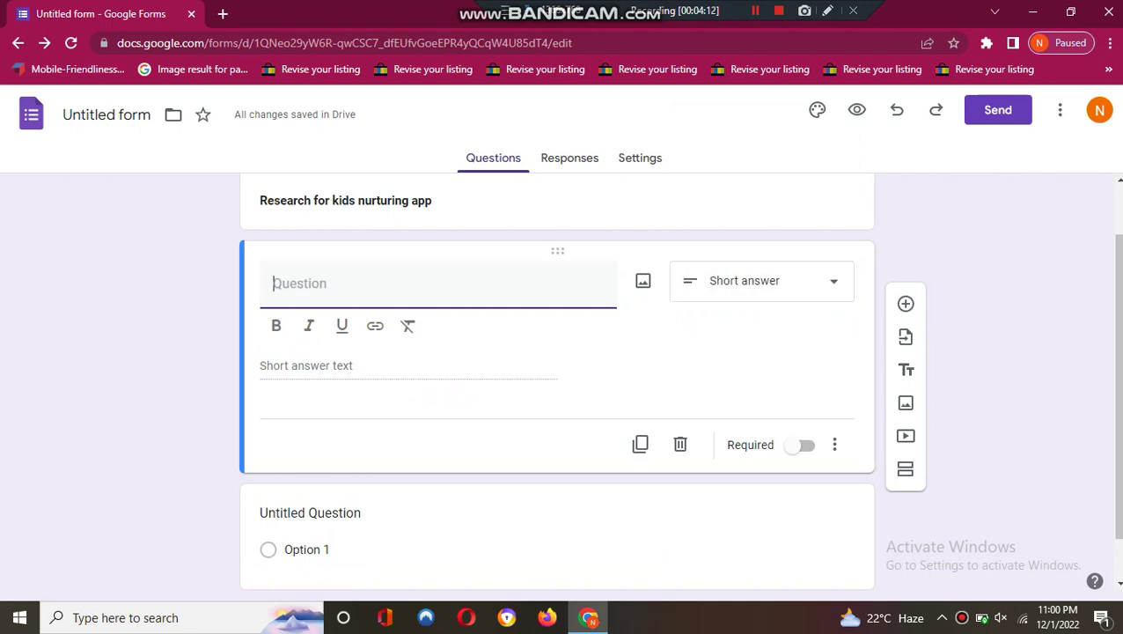
left_click(762, 280)
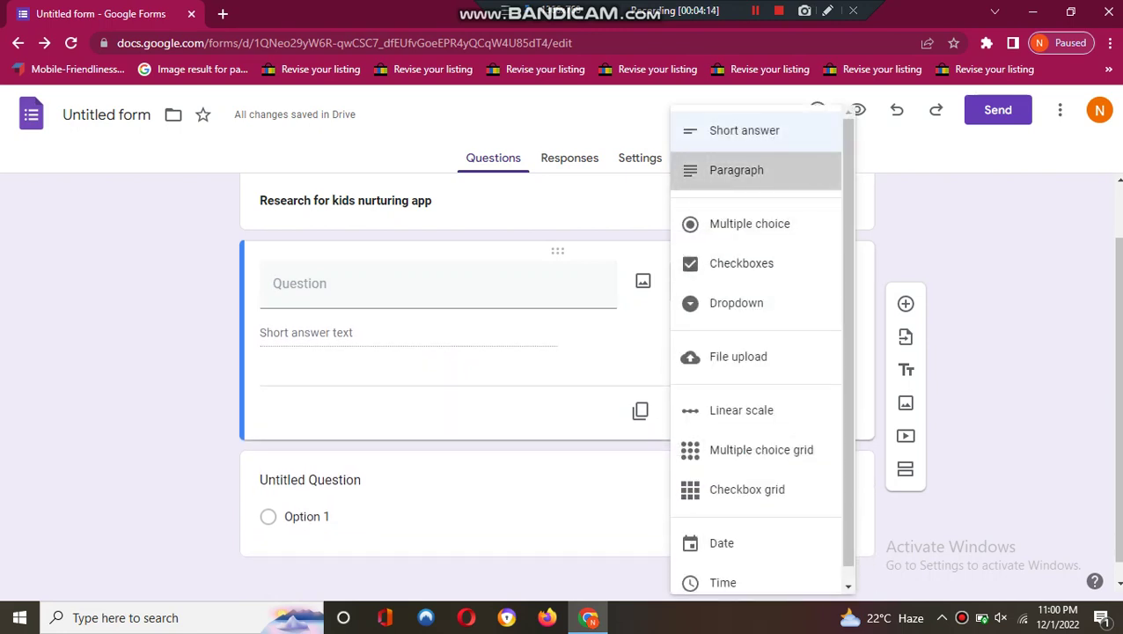
left_click(737, 170)
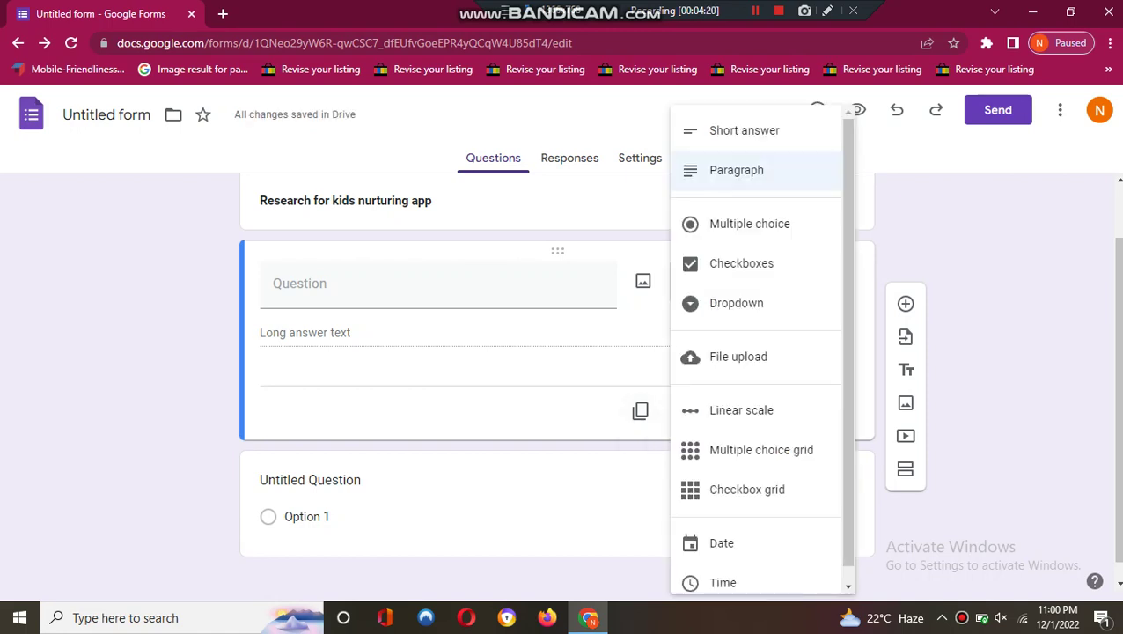
left_click(793, 280)
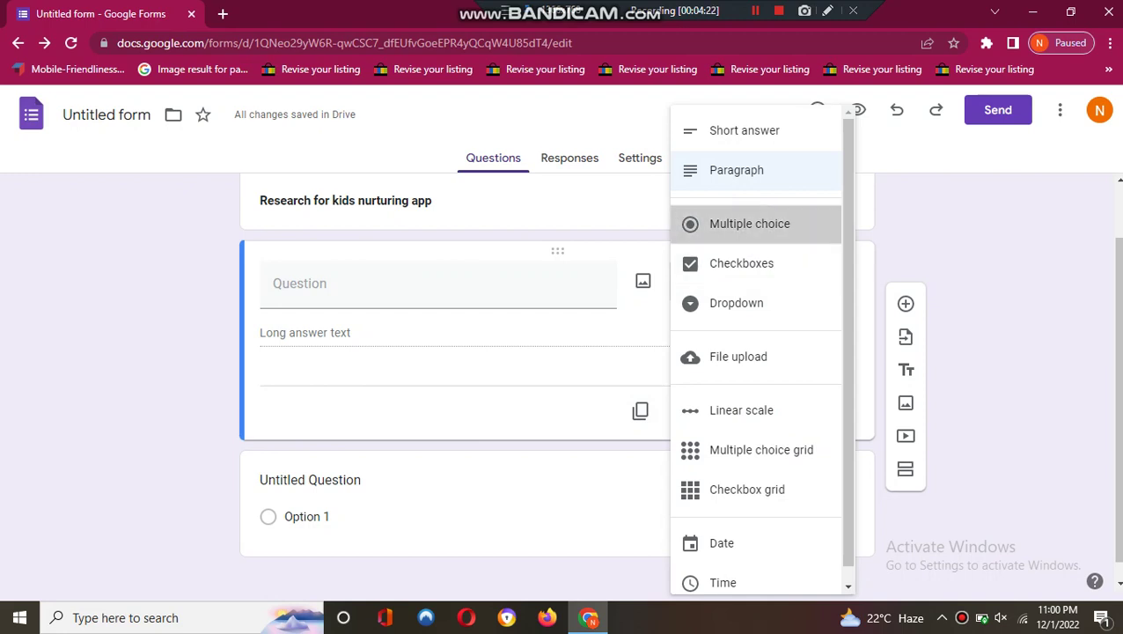
left_click(749, 224)
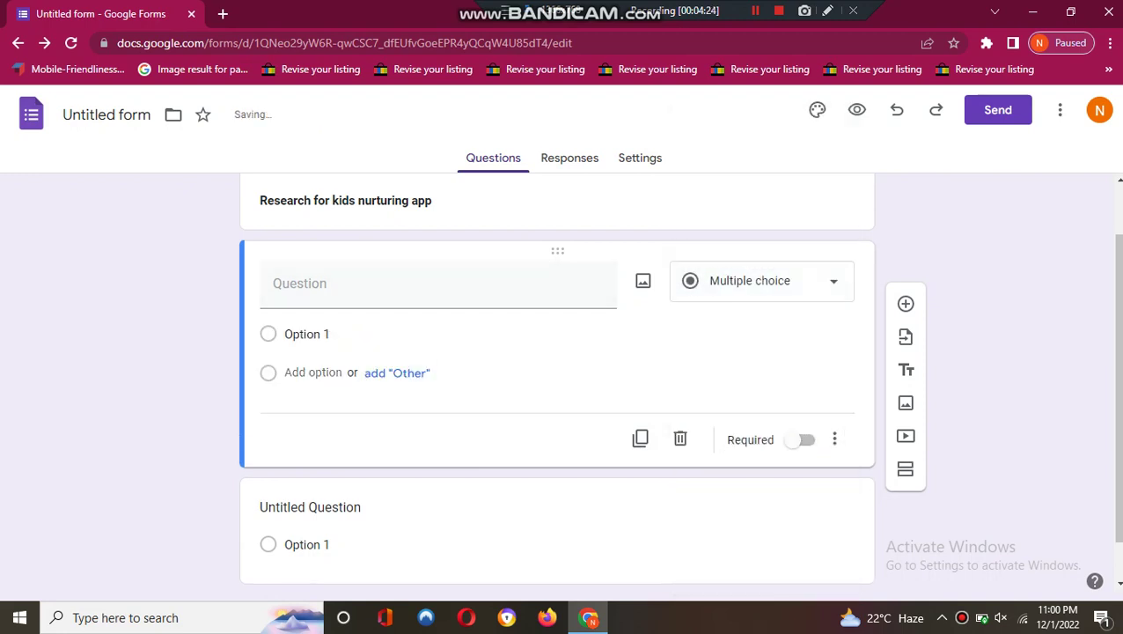
- Add Option 2, change the question to Checkboxes, and place Option 2 before Option 1
left_click(312, 373)
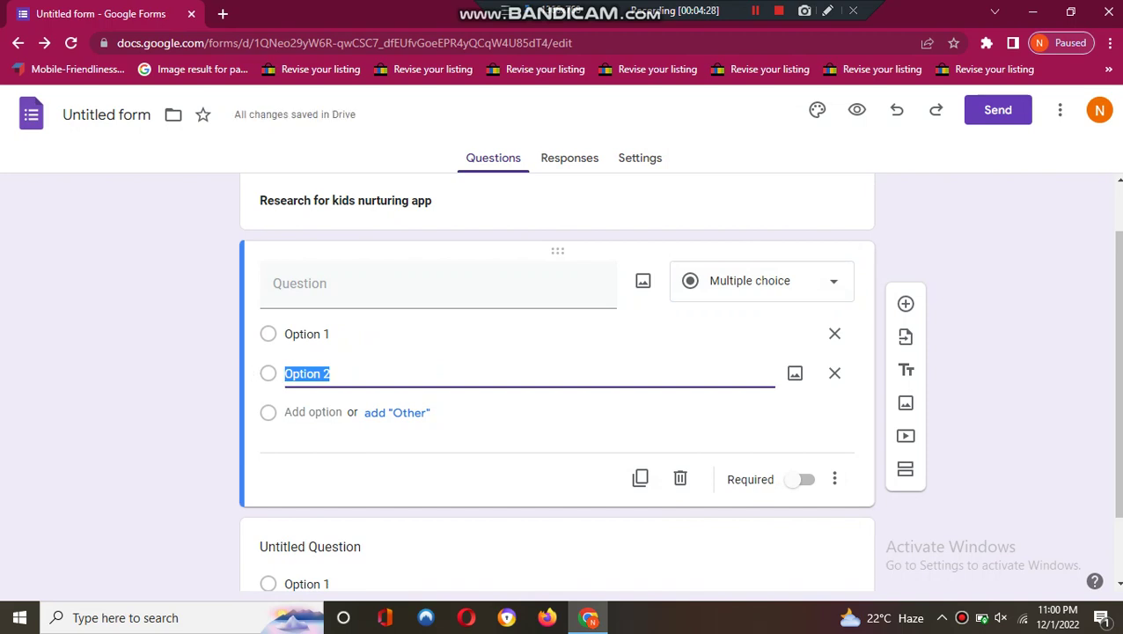
scroll(560, 379, "down", 1)
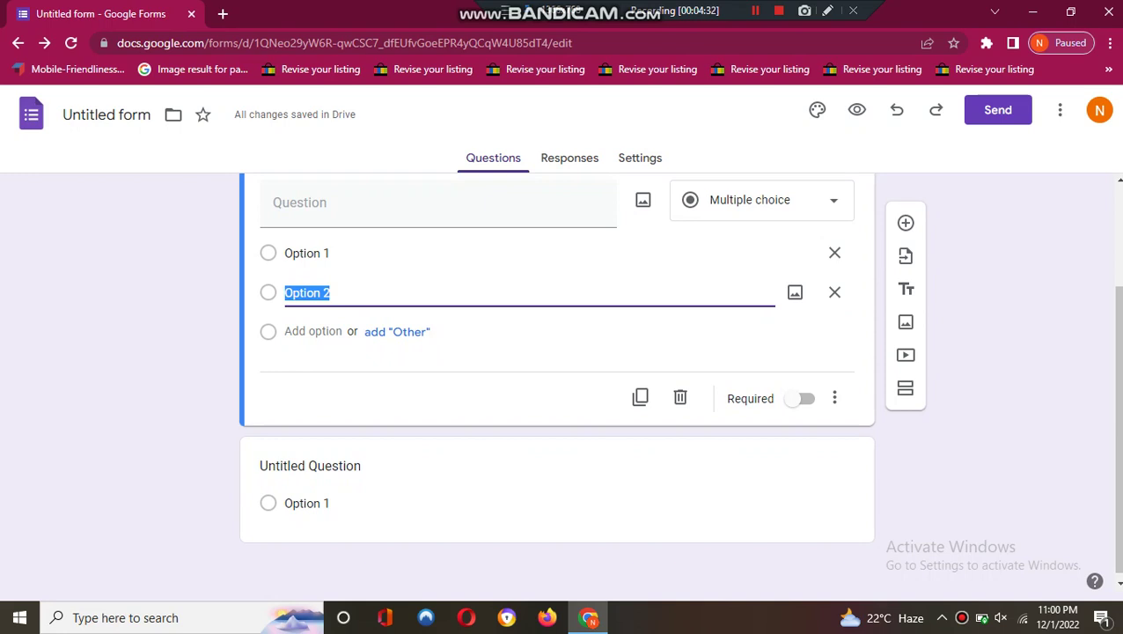
left_click(750, 200)
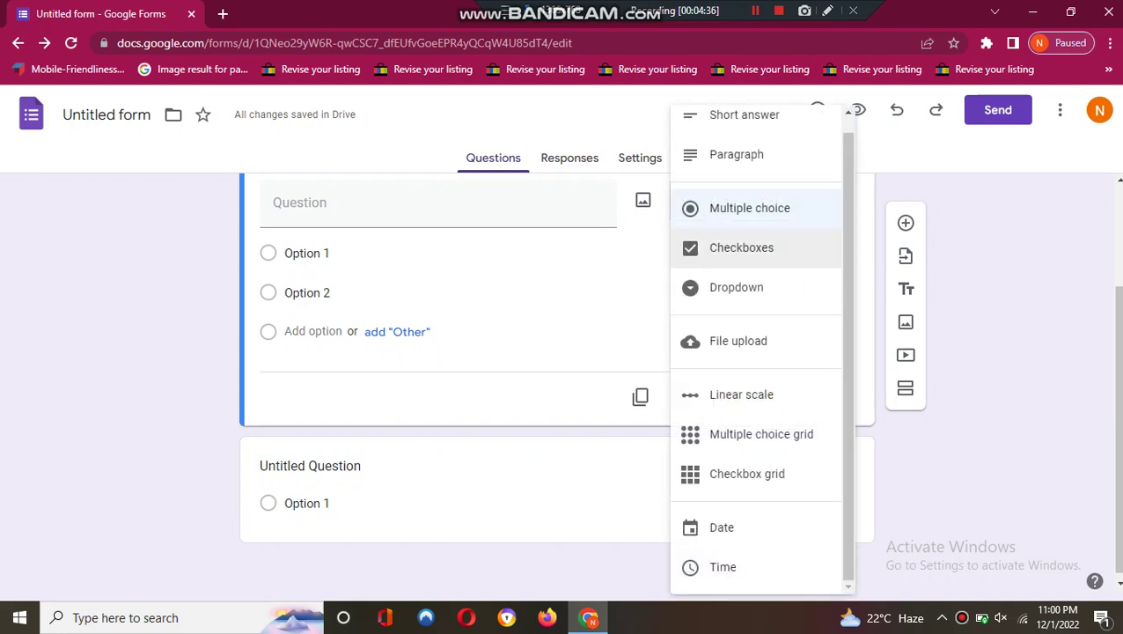
left_click(741, 248)
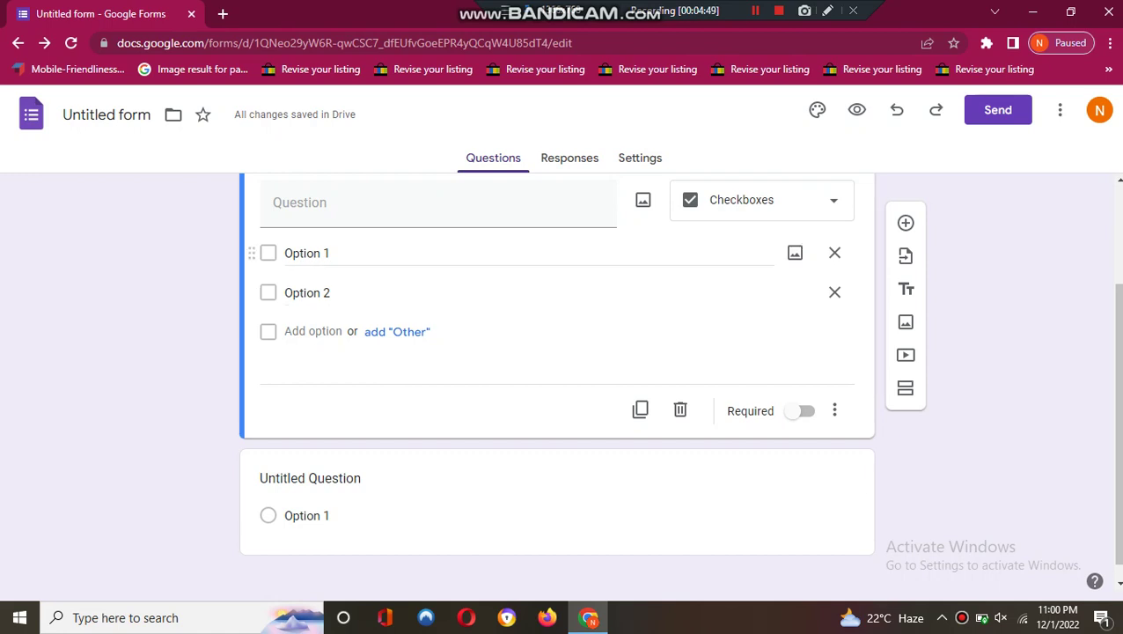
left_click_drag(251, 253, 251, 292)
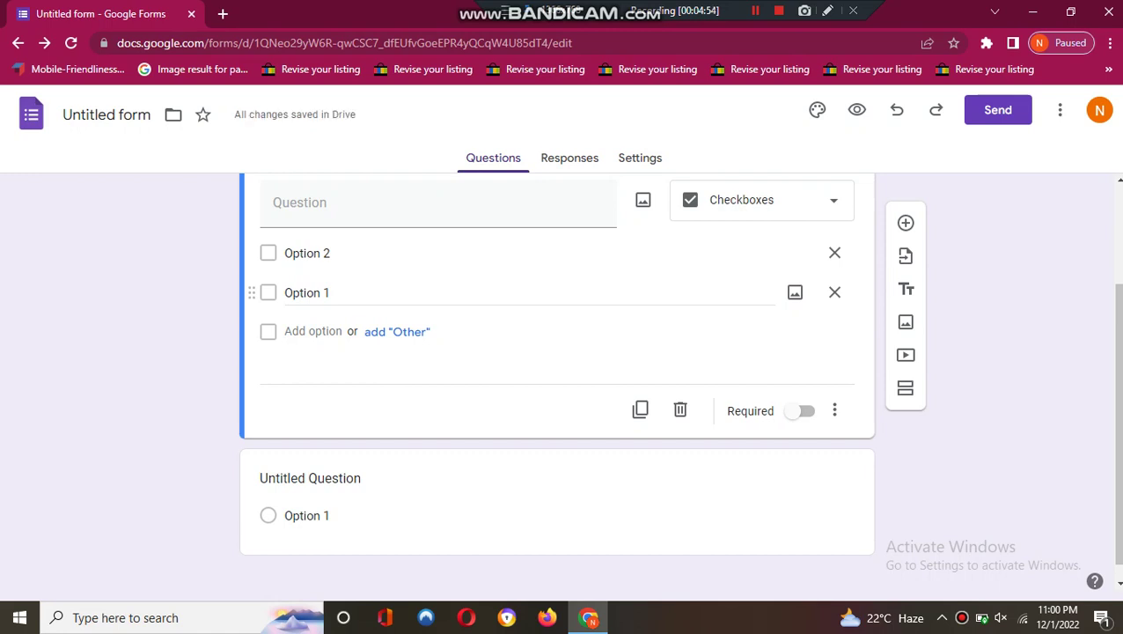
- Add and then delete Option 3 and Option 4, leaving only two choices
left_click(312, 331)
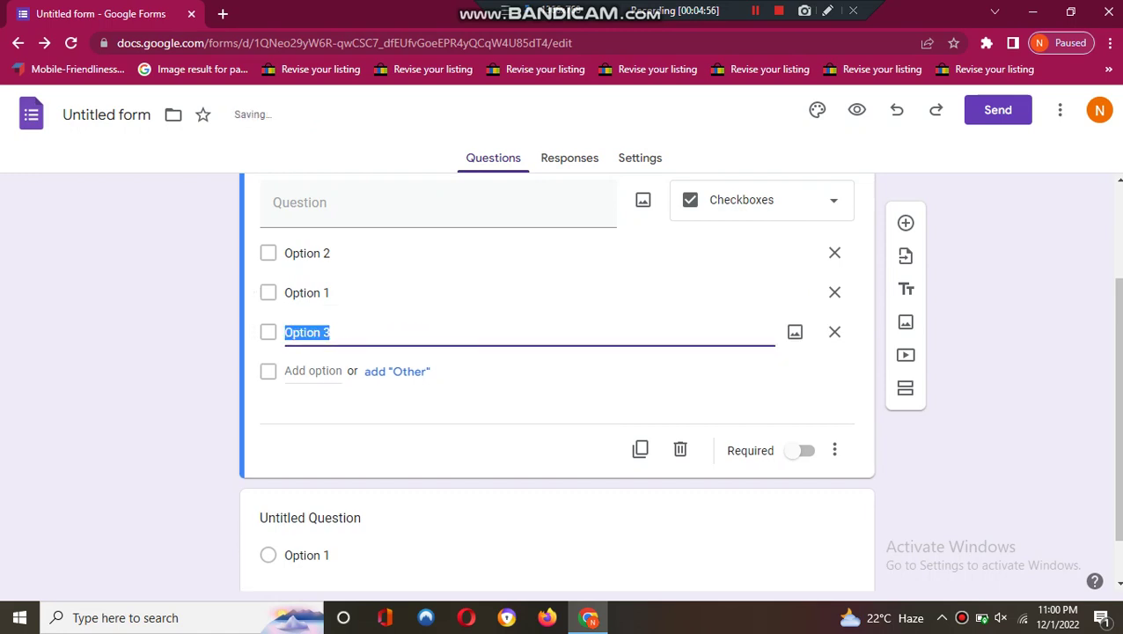
key("Return")
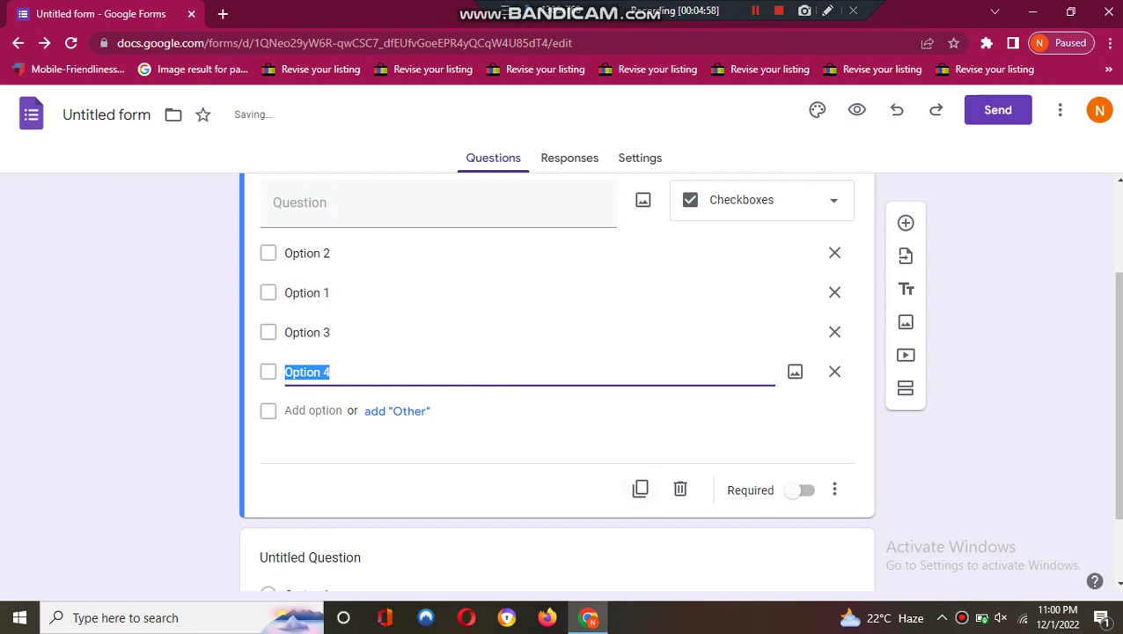
left_click(795, 371)
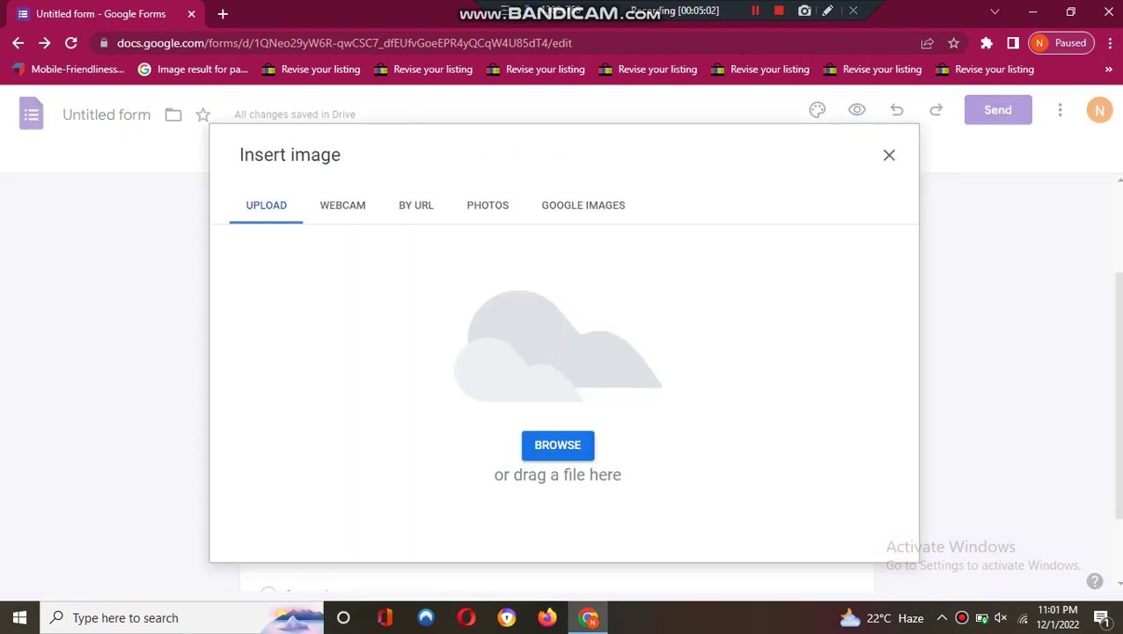
left_click(889, 155)
left_click(835, 371)
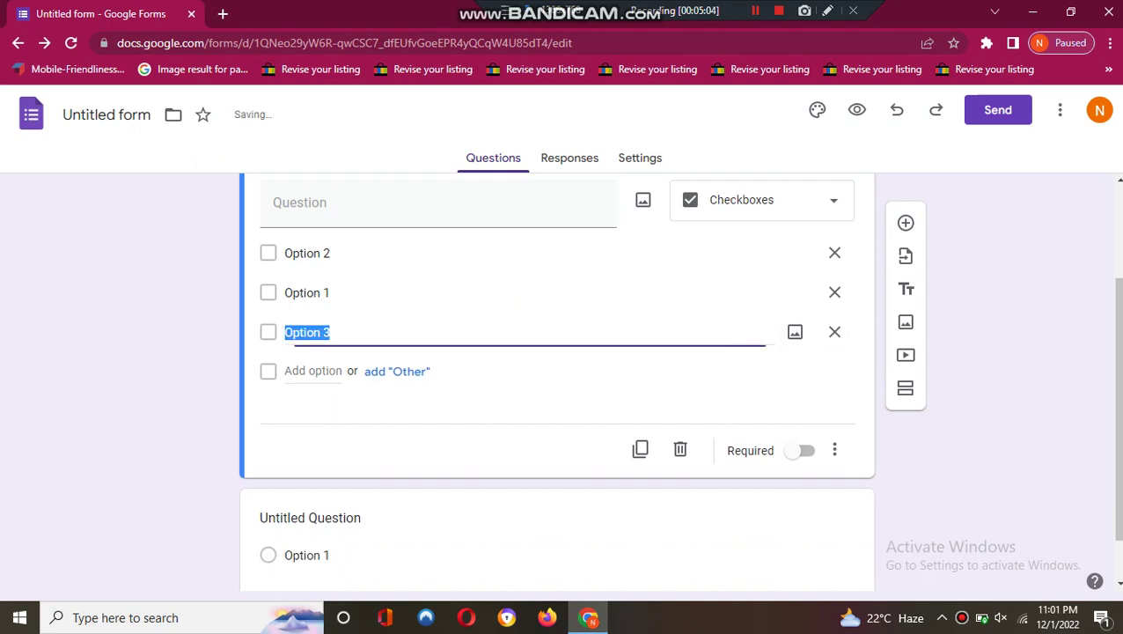
left_click(835, 332)
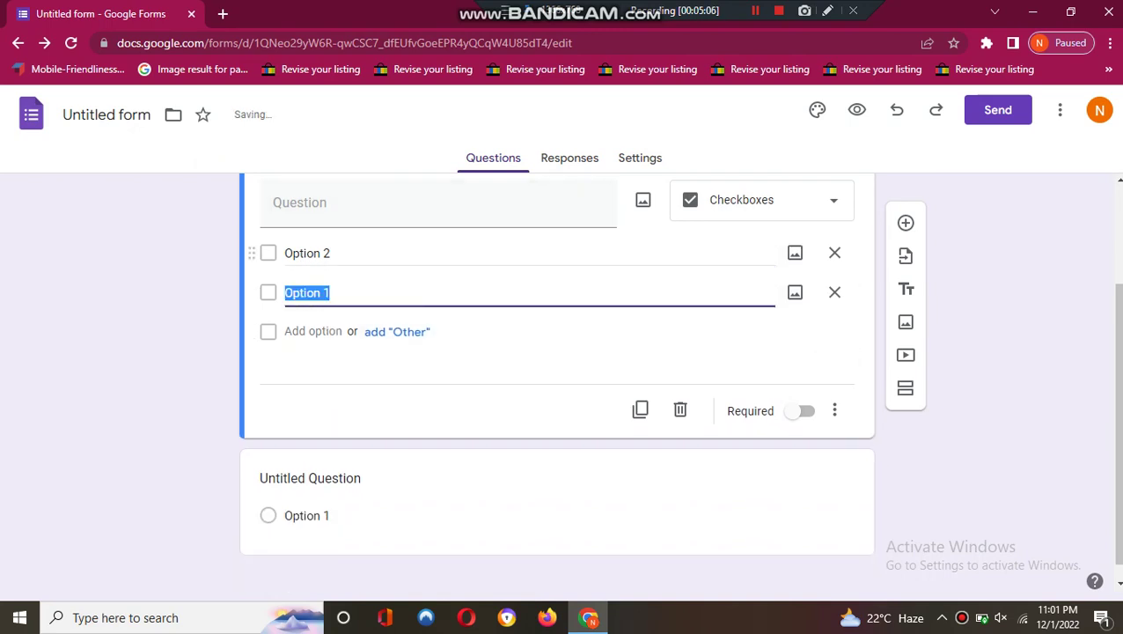
left_click(762, 200)
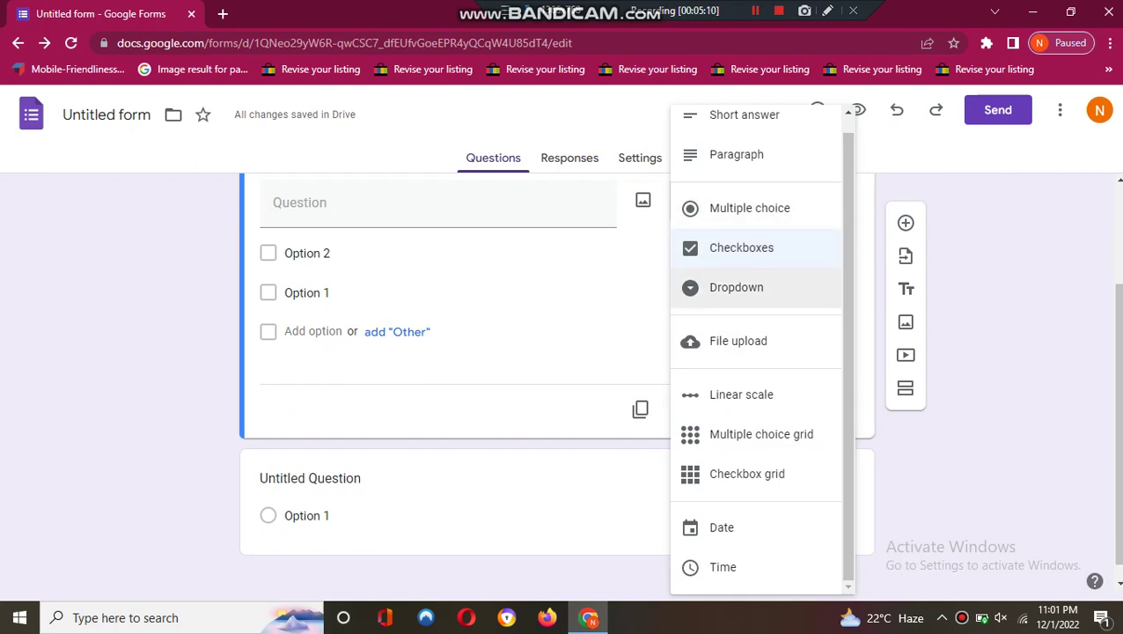
- Switch the question to Dropdown and delete Option 1, leaving Option 2
left_click(736, 287)
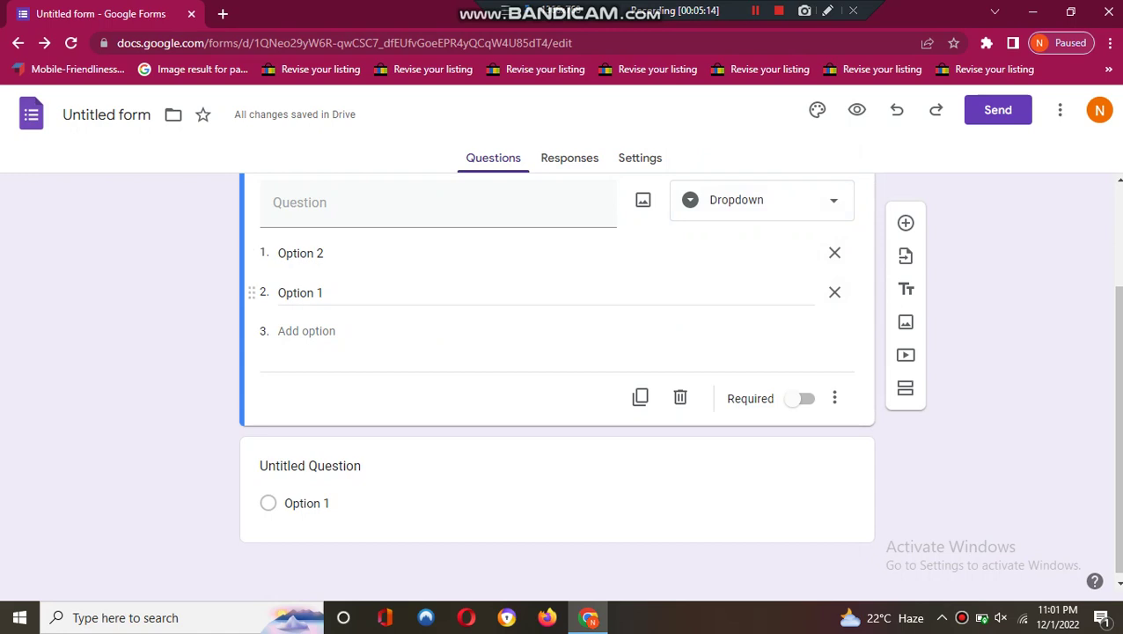
left_click(834, 291)
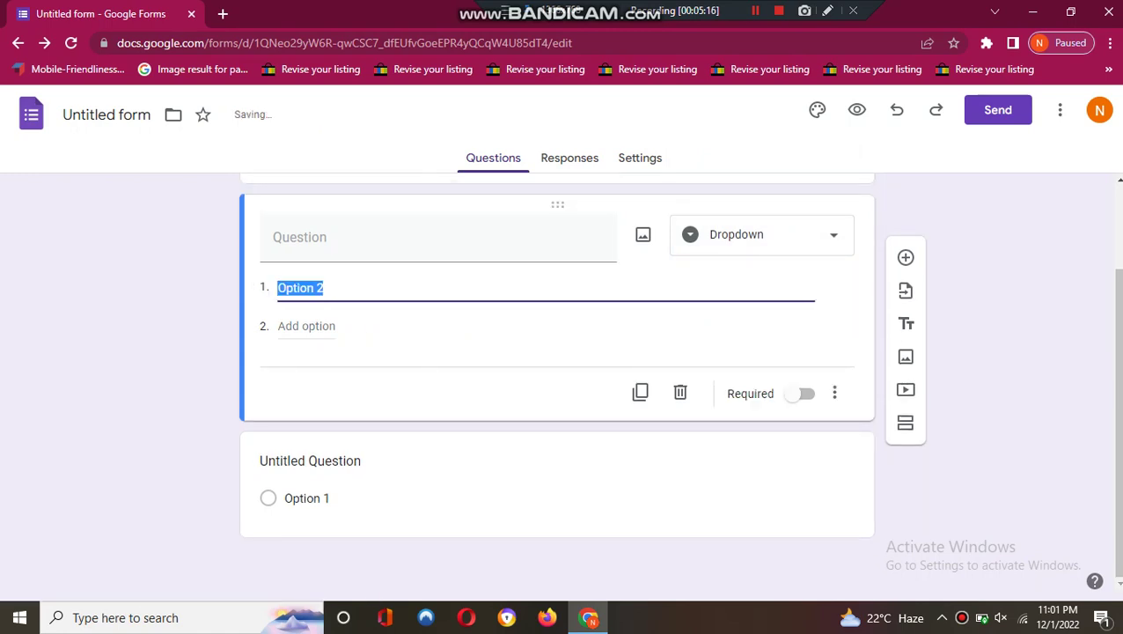
left_click(762, 234)
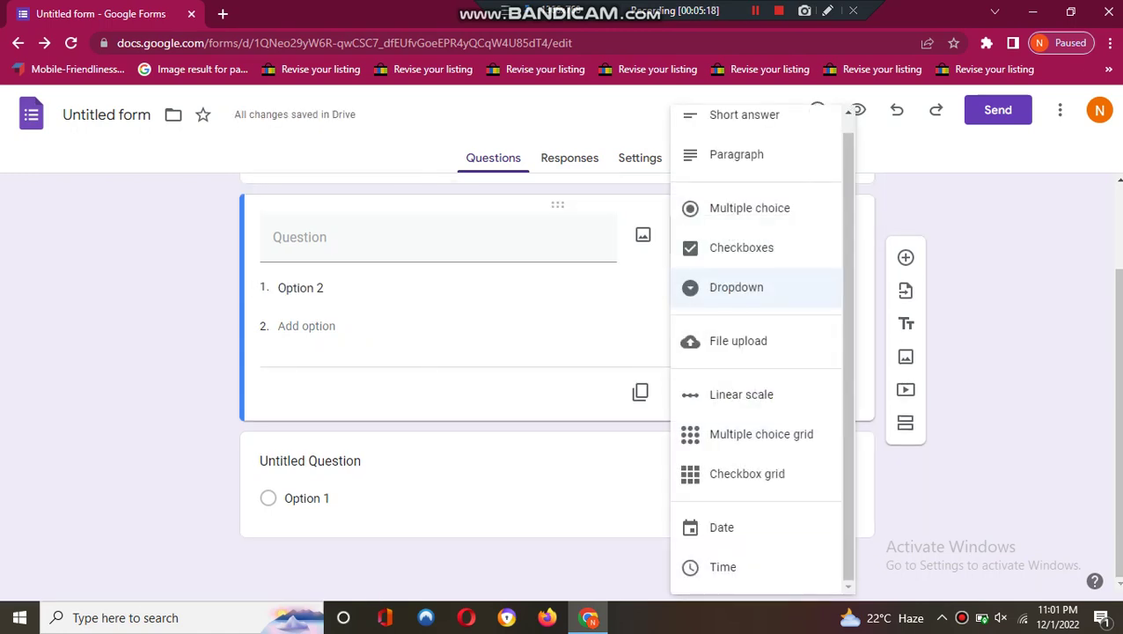
left_click(736, 287)
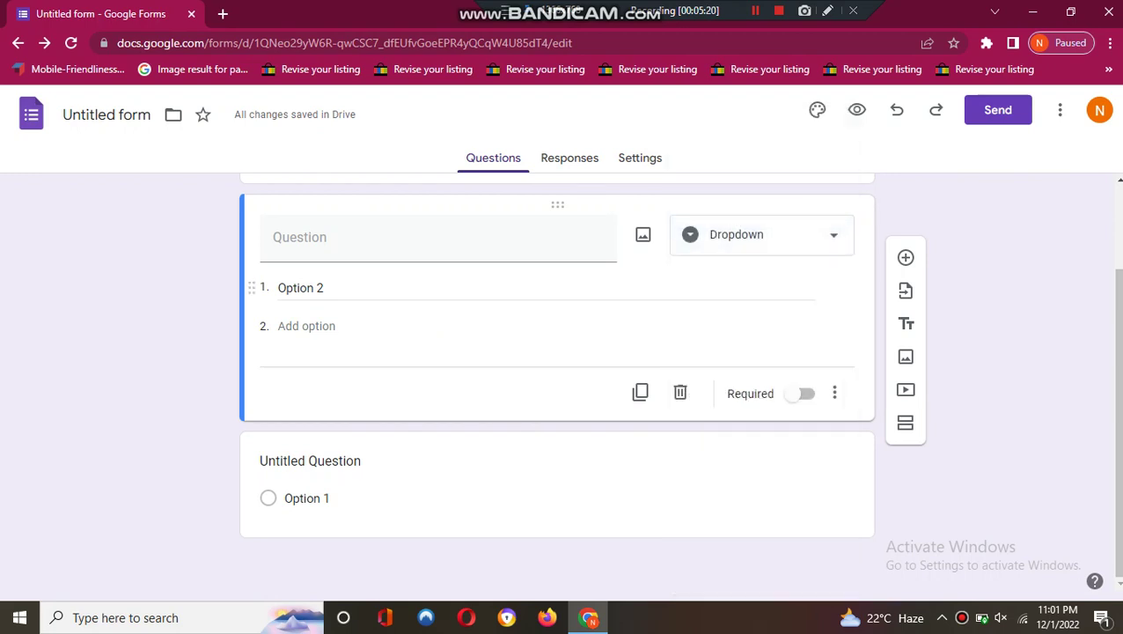
left_click(300, 288)
- Add and remove trial choices so Option 2 stays the only dropdown choice
left_click(291, 326)
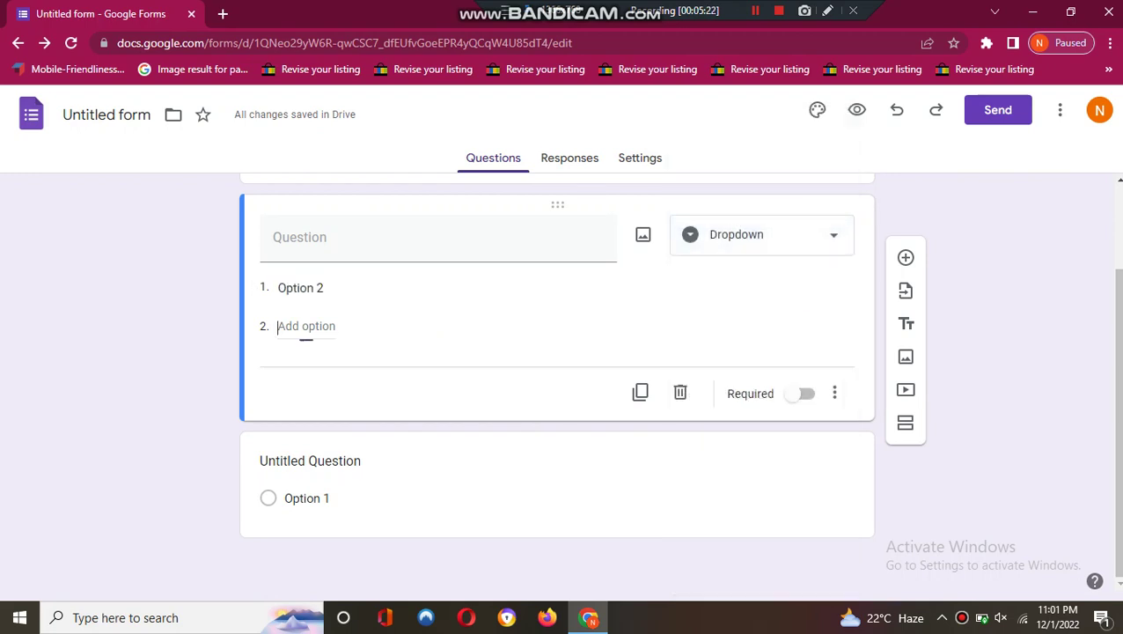
left_click(307, 365)
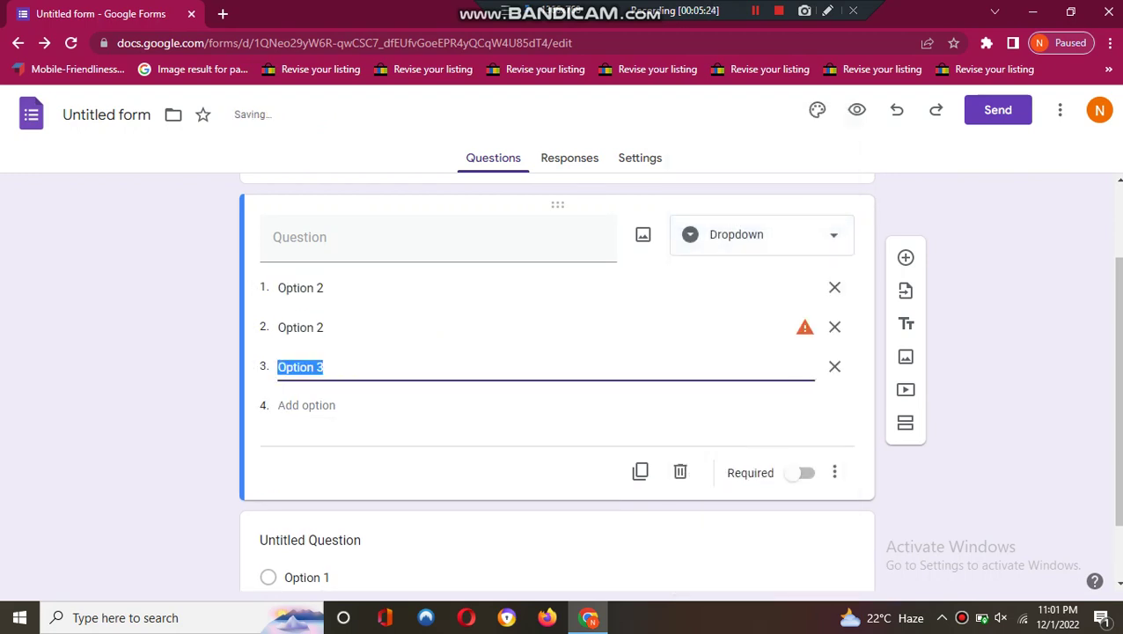
left_click(835, 366)
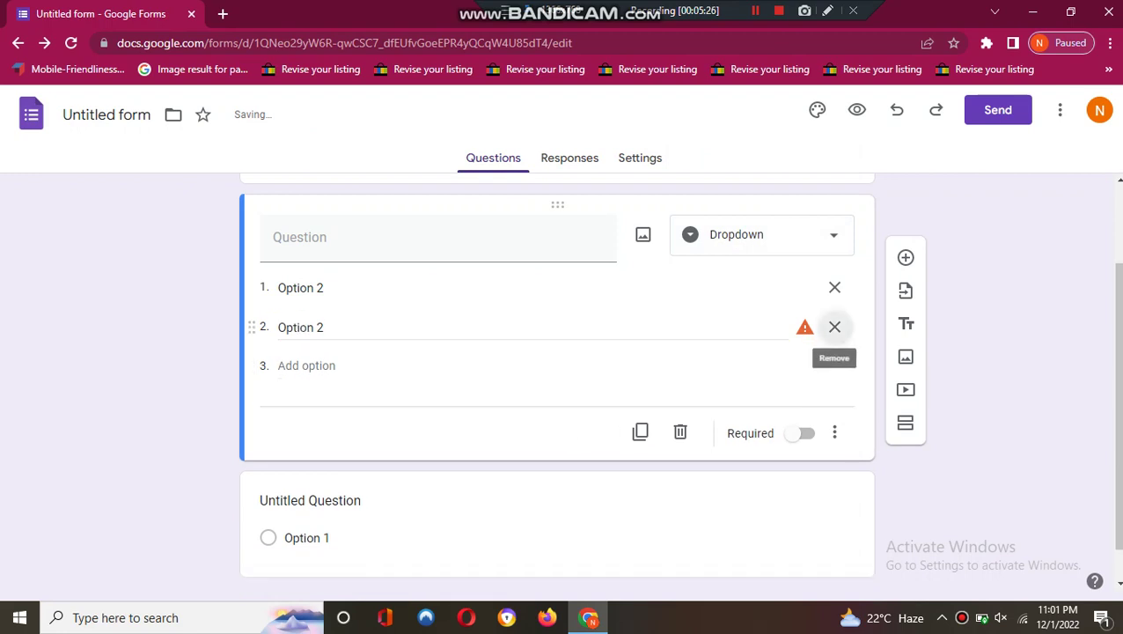
left_click(834, 327)
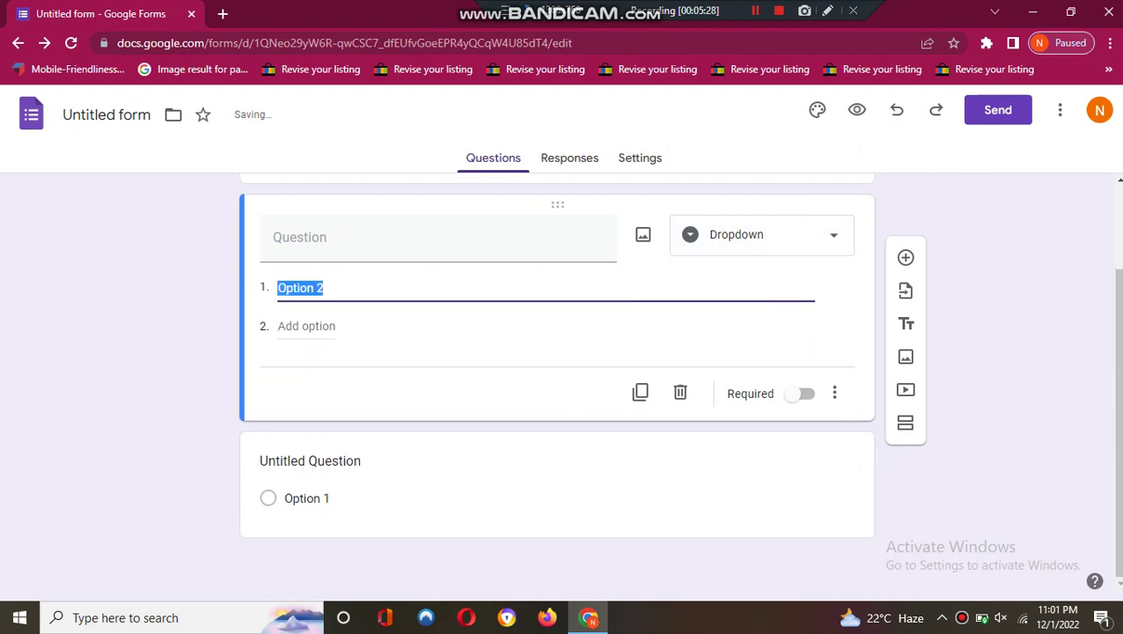
key("Return")
key("Return")
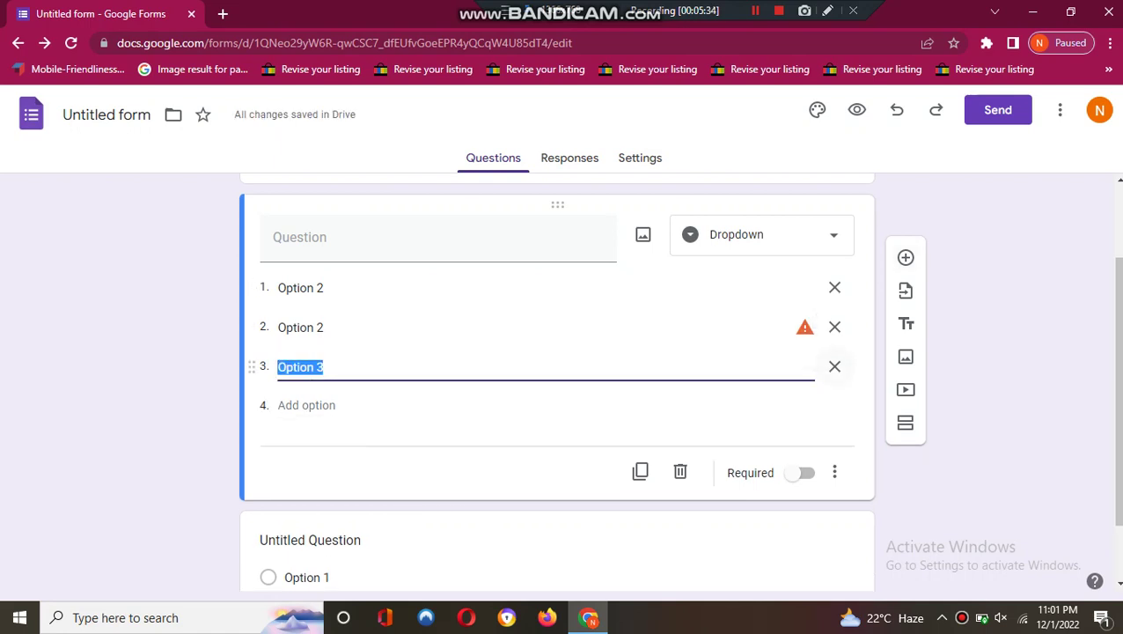
key("BackSpace")
key("BackSpace")
key("BackSpace")
key("BackSpace")
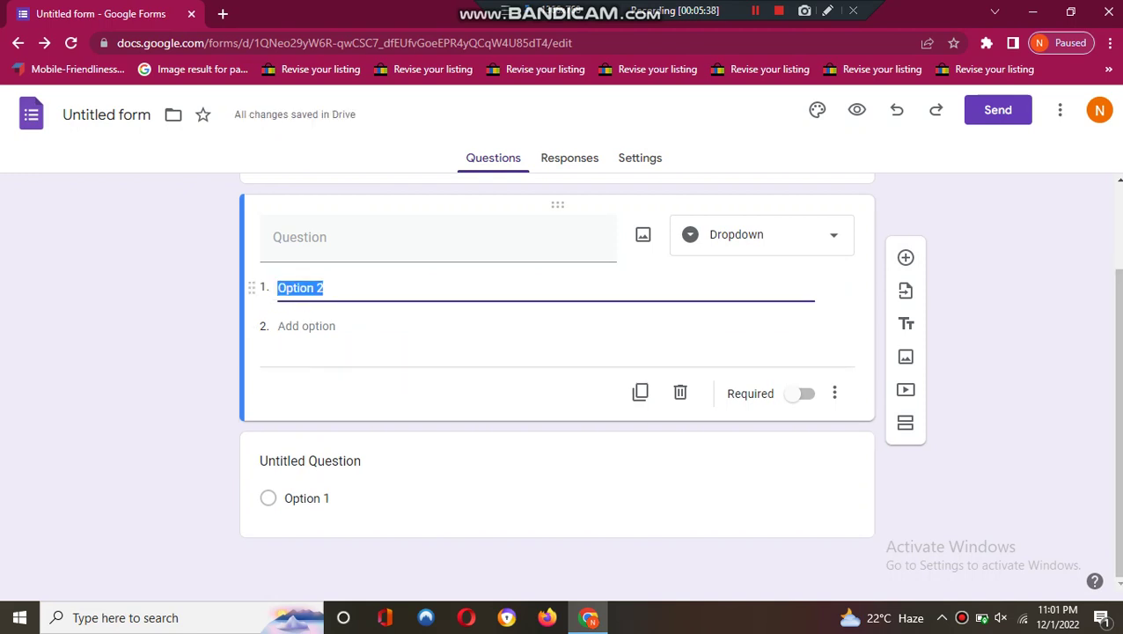
left_click(761, 235)
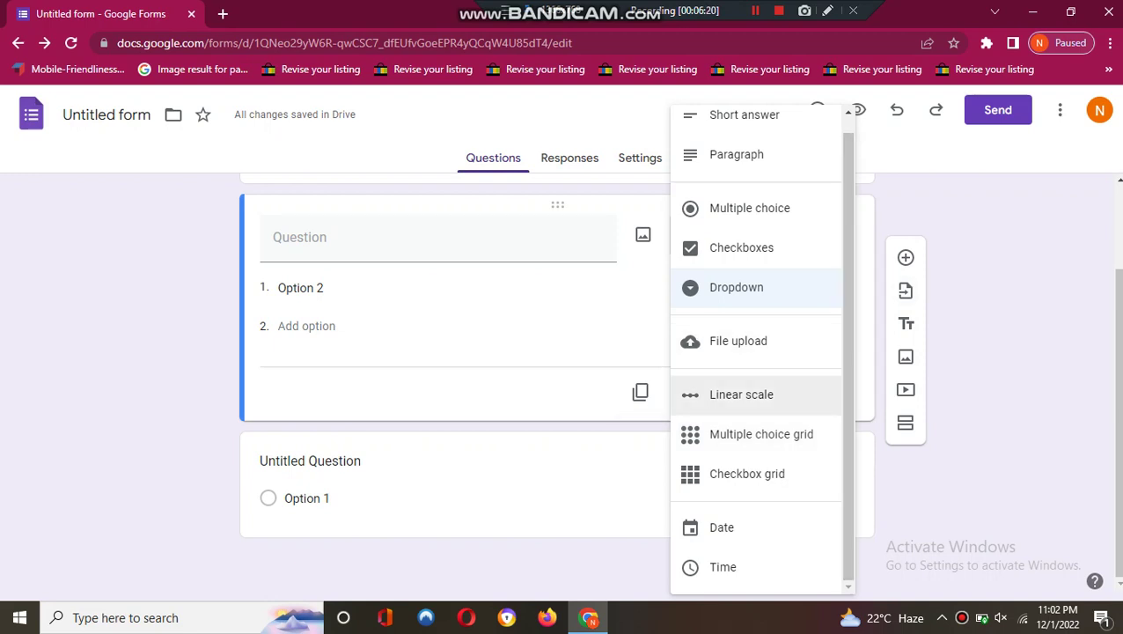
left_click(906, 291)
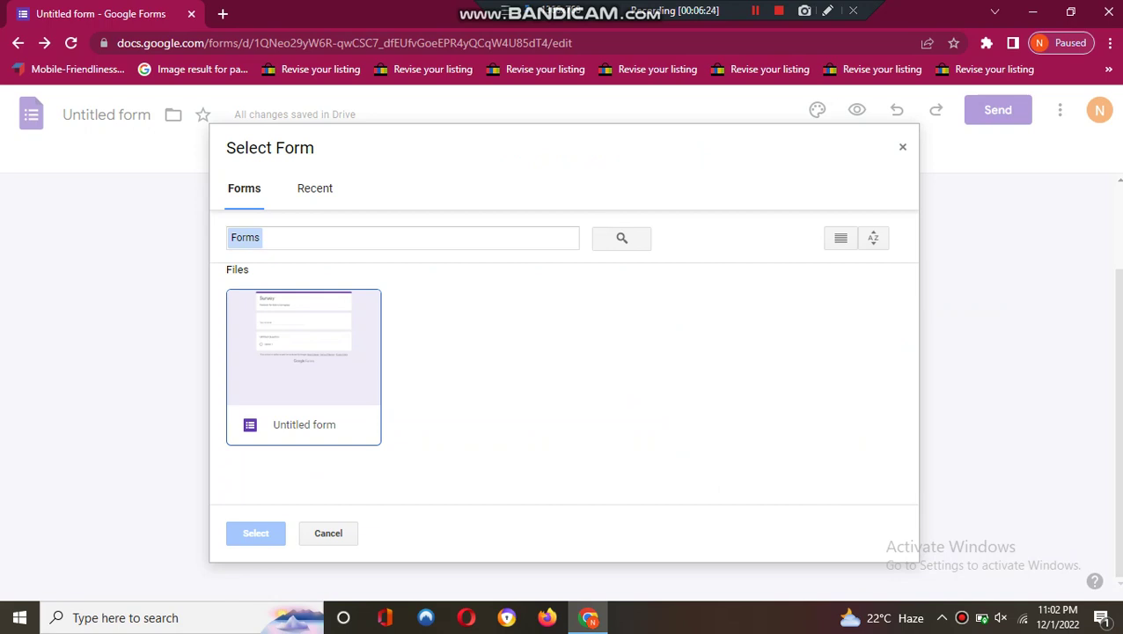
key("Escape")
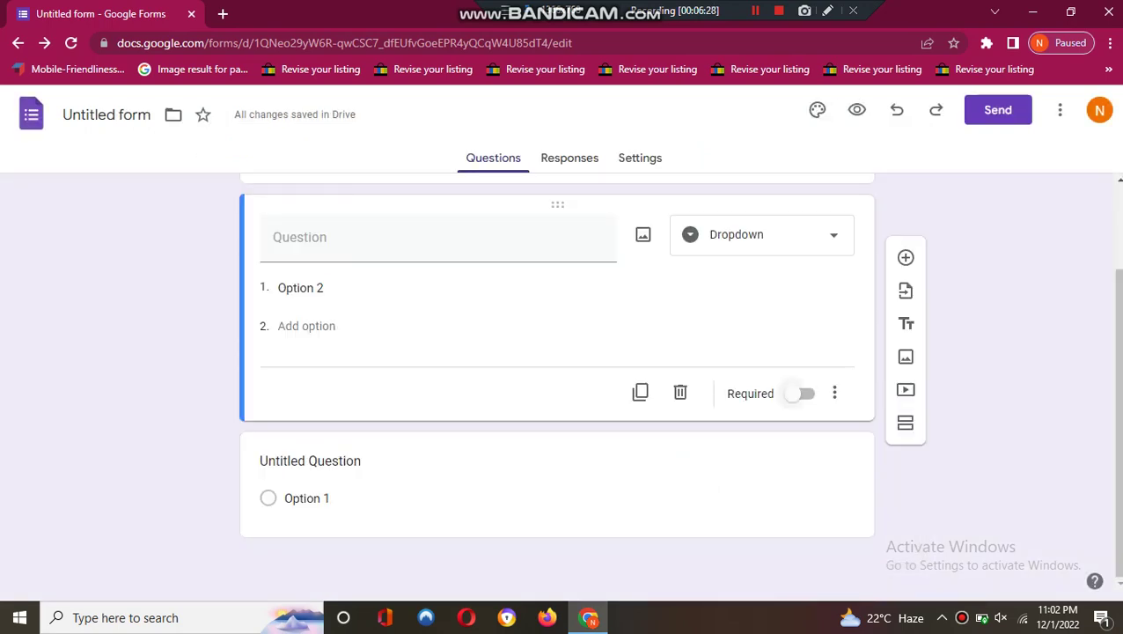
left_click(795, 394)
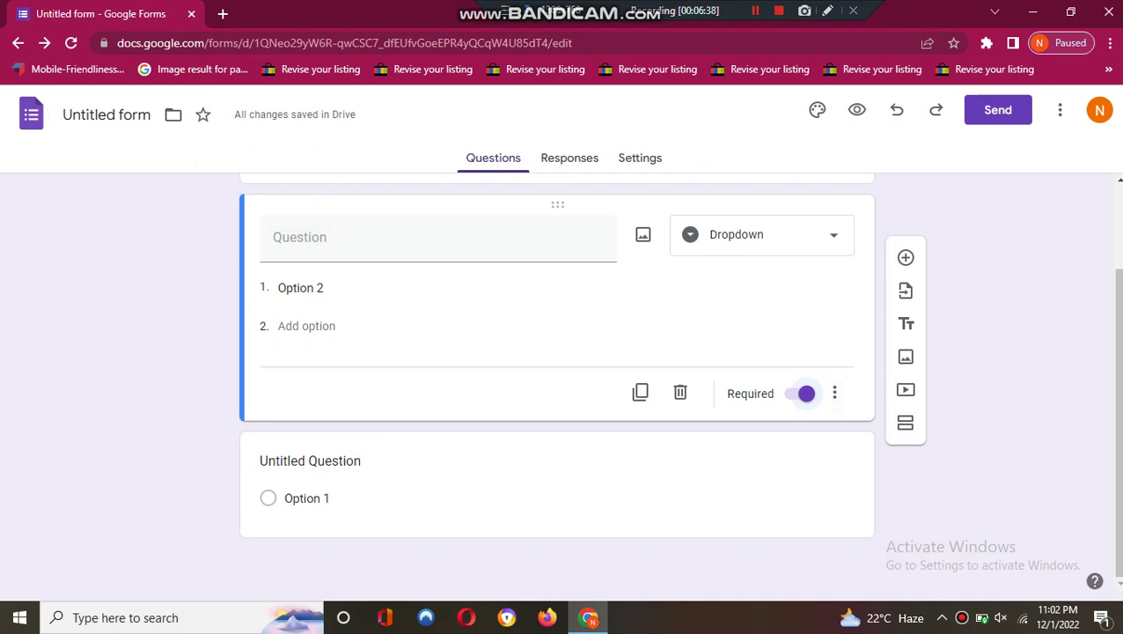
left_click(804, 394)
left_click(834, 394)
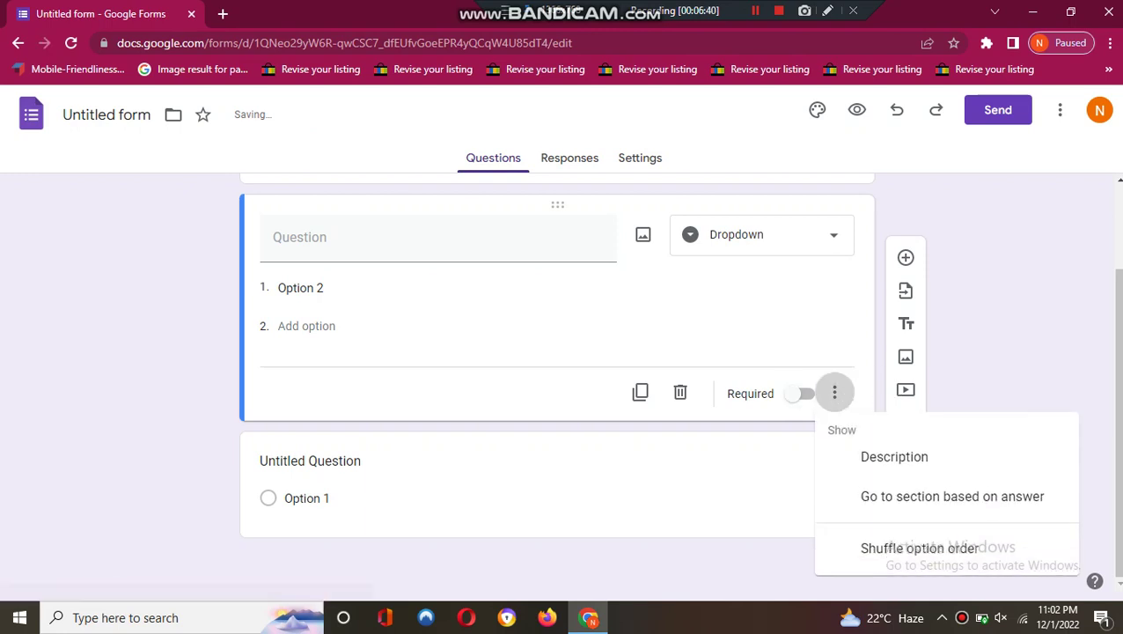
key("Escape")
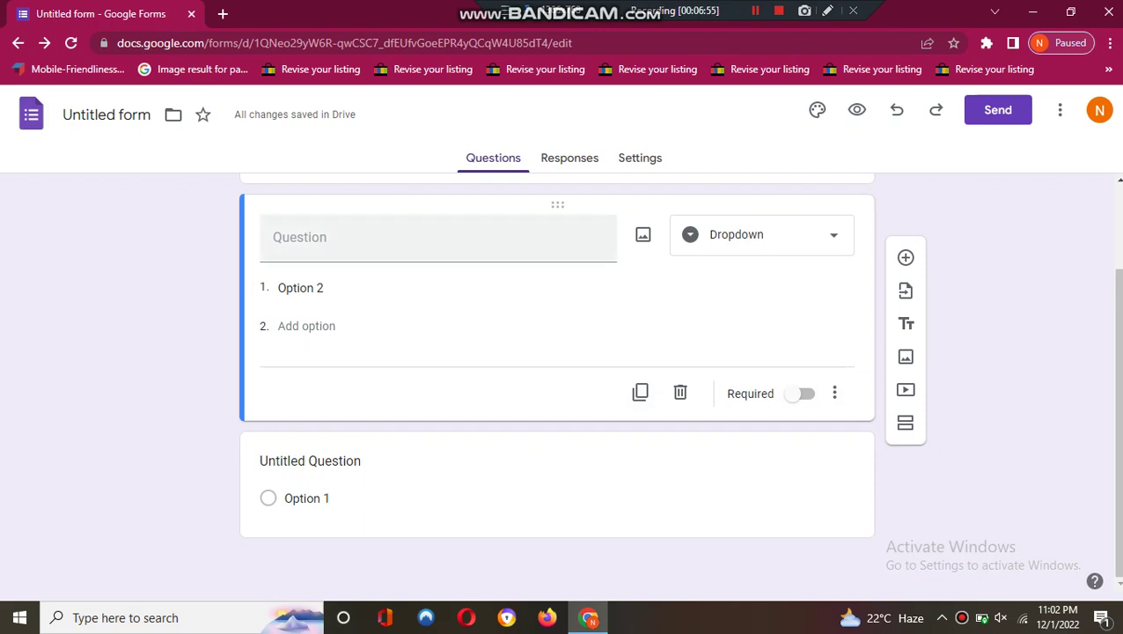
- Title the question 'what kind of apps you like to use for your kids'
scroll(557, 369, "up", 1)
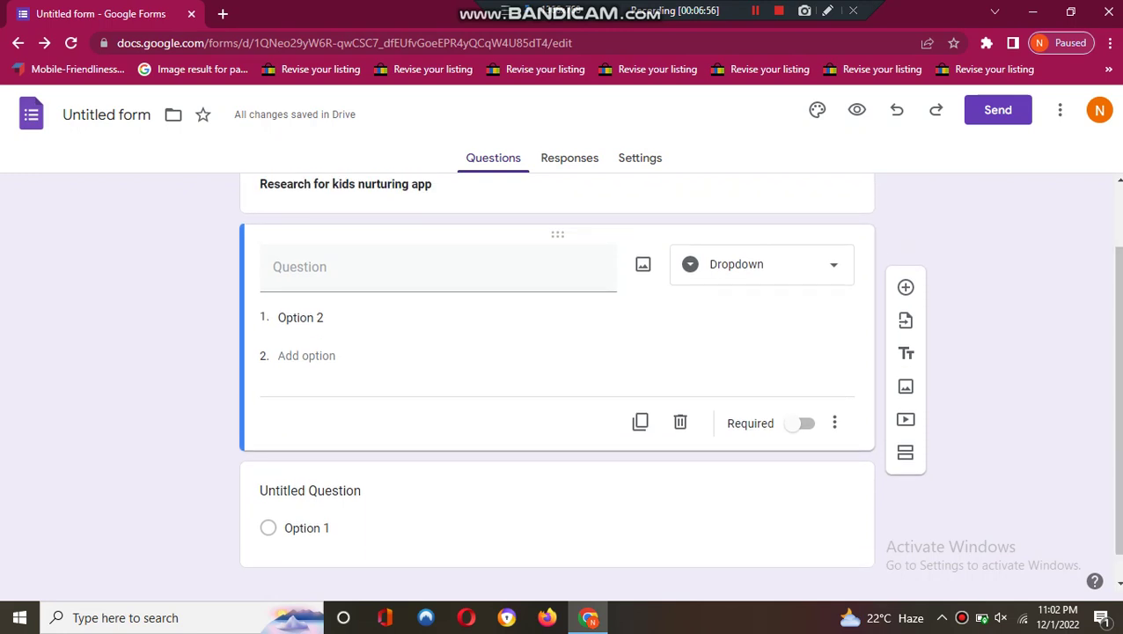
type("wghal")
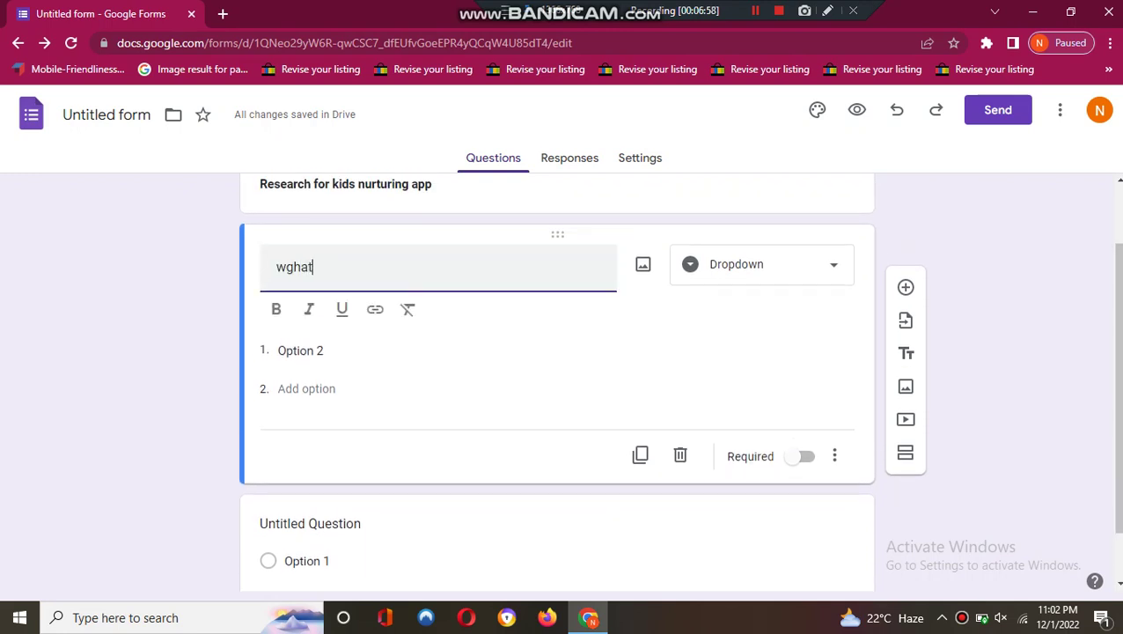
key("BackSpace")
key("BackSpace")
key("BackSpace")
type("hat kind of a")
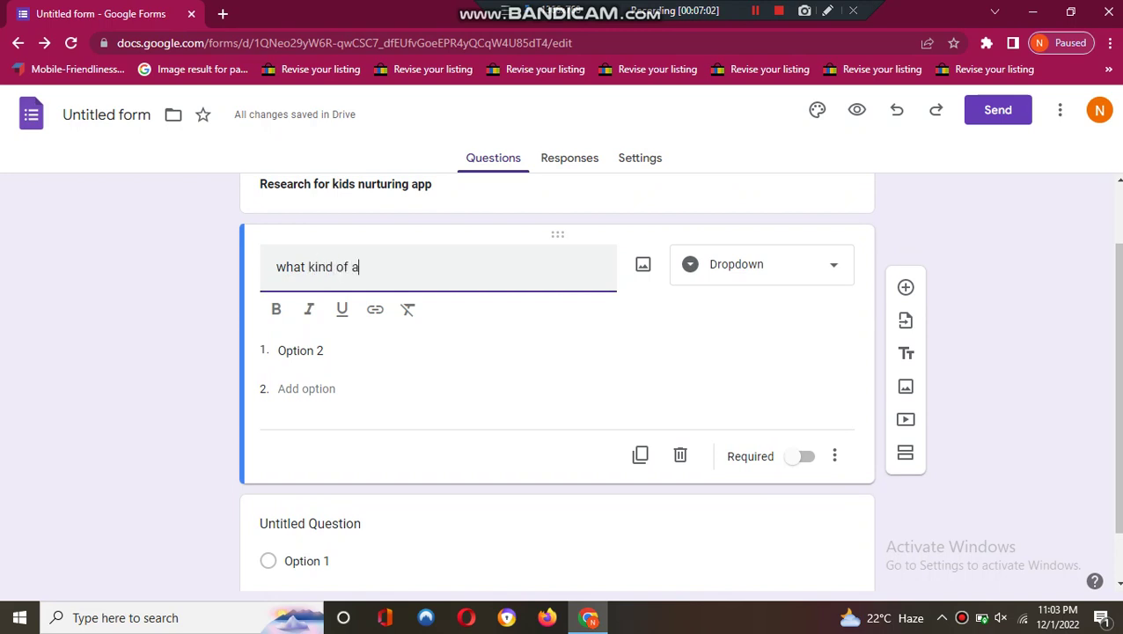
type("pps ")
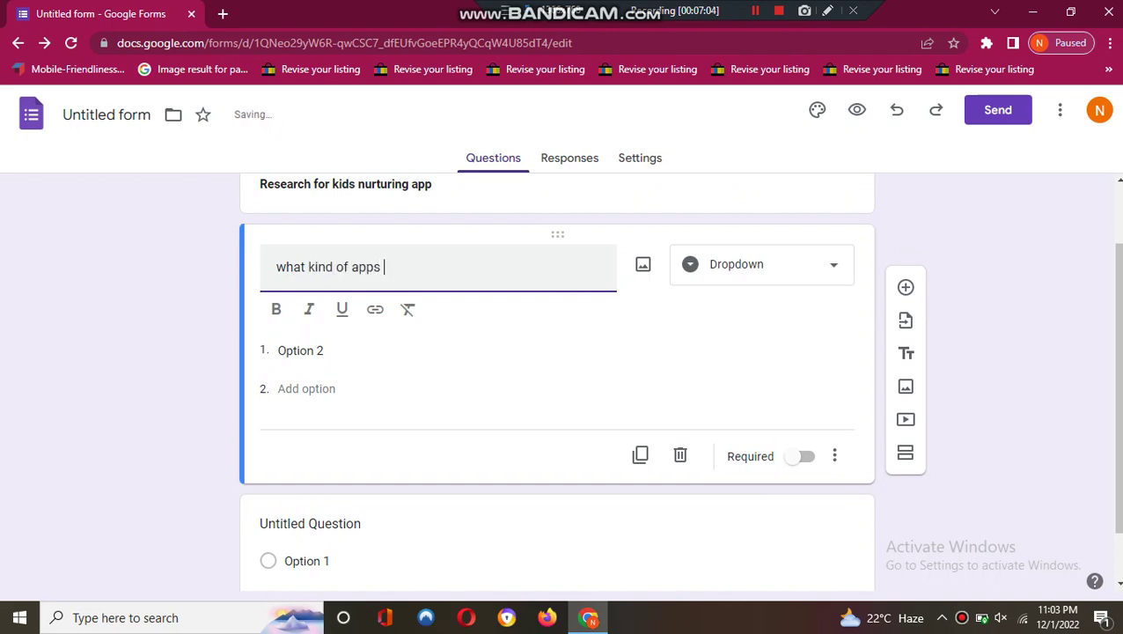
type("you lik")
key("BackSpace")
type("like to use for your kids")
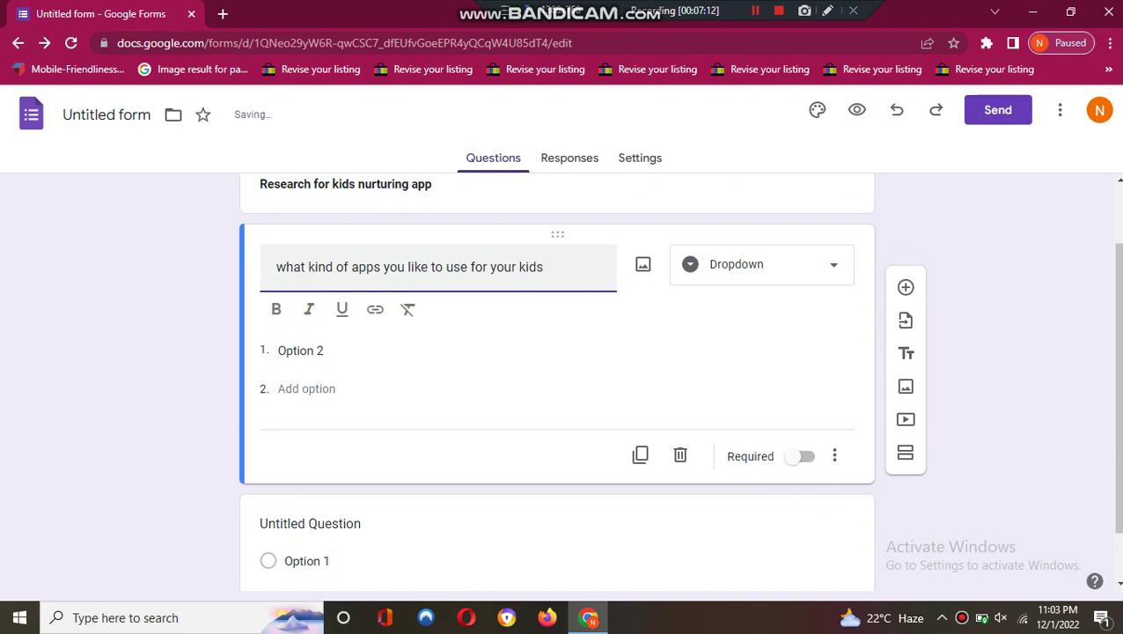
- Enter the first two choices, 'islamic' and 'Educational', fixing typos along the way
left_click(301, 350)
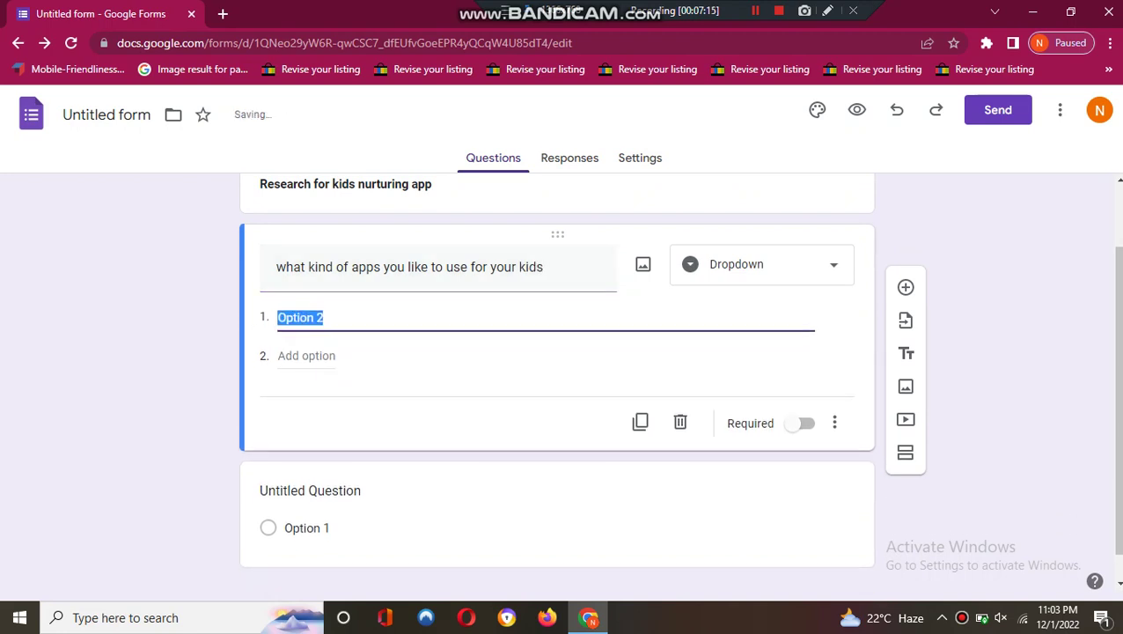
type("islamic")
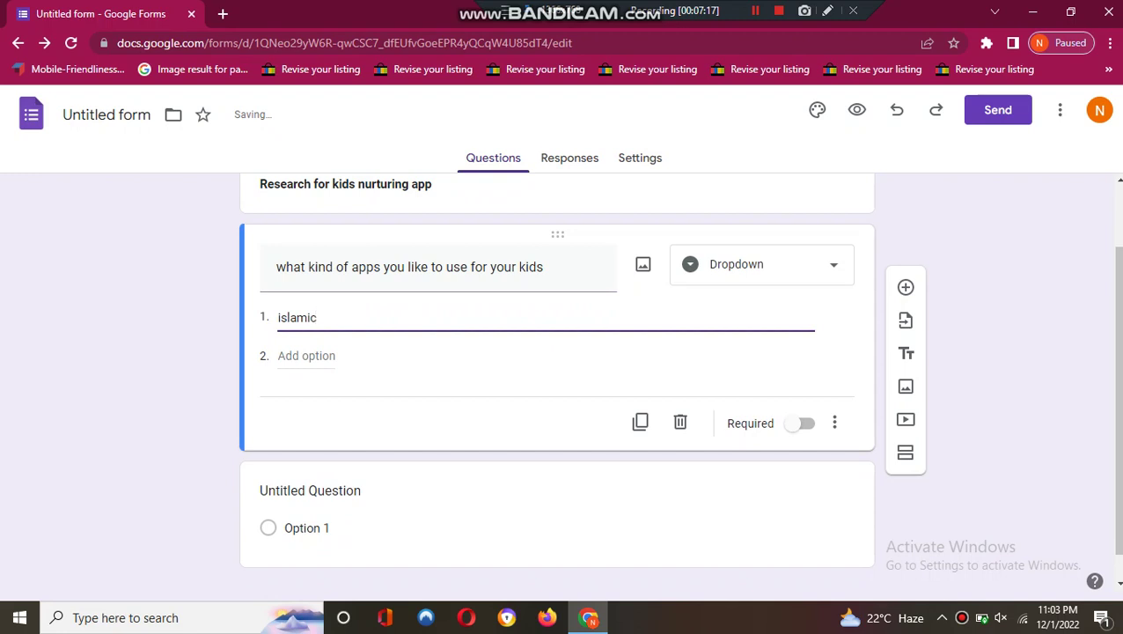
key("Return")
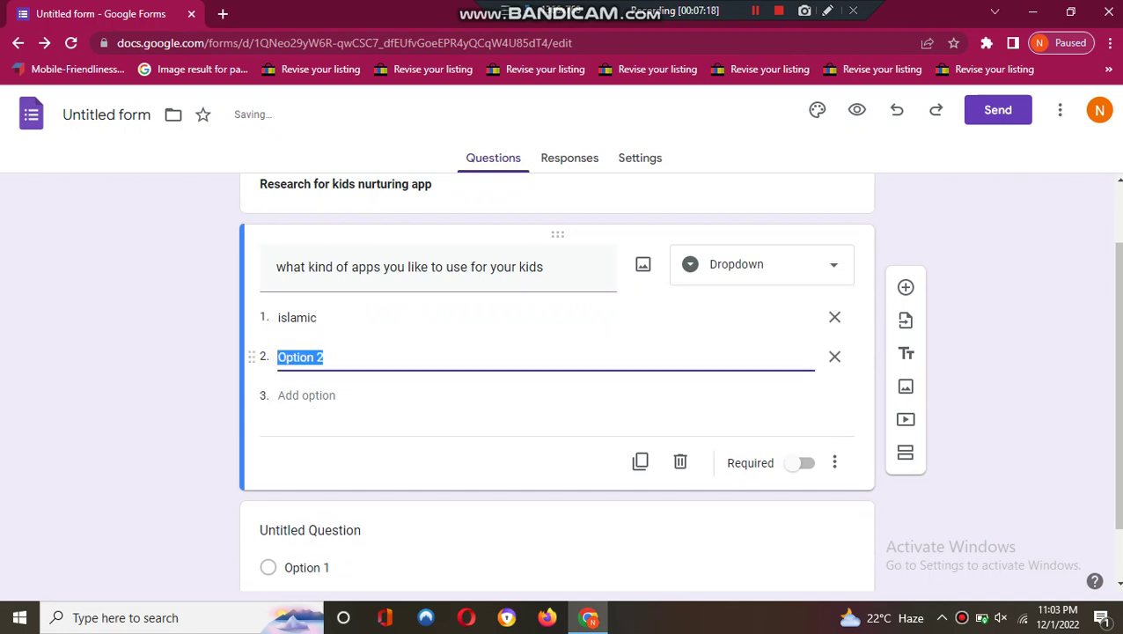
type("educs")
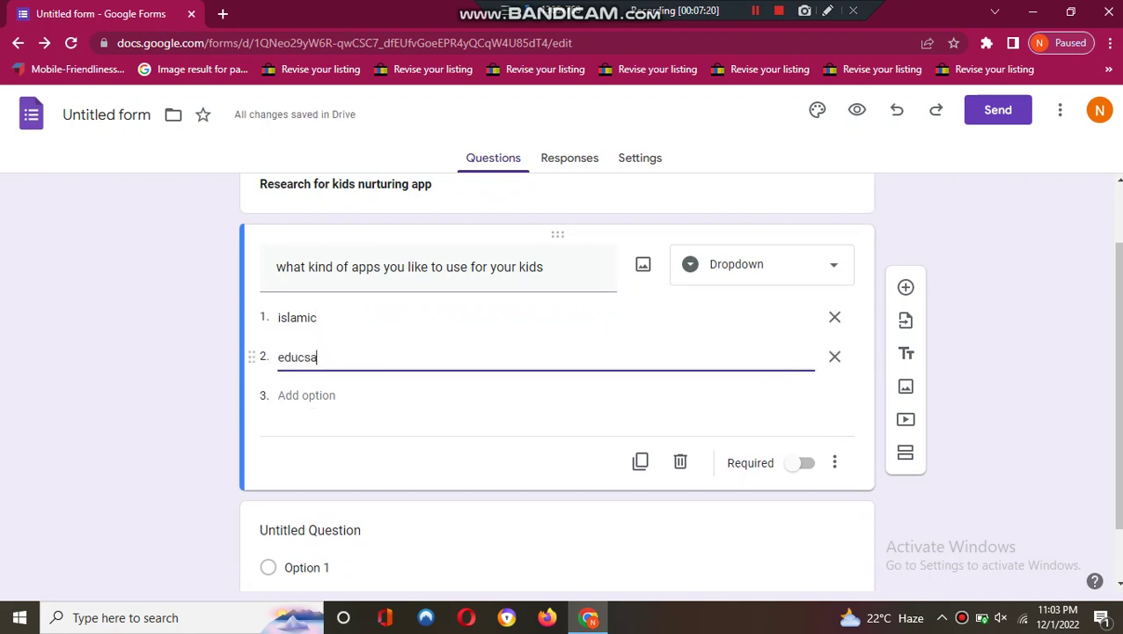
key("BackSpace")
type("ational")
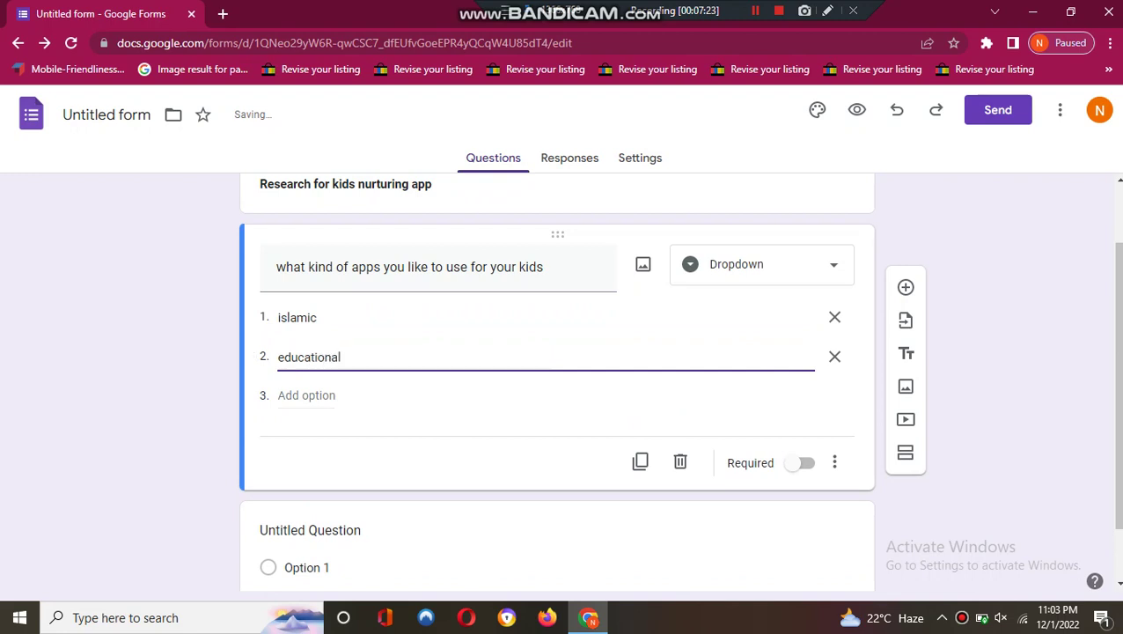
key("Return")
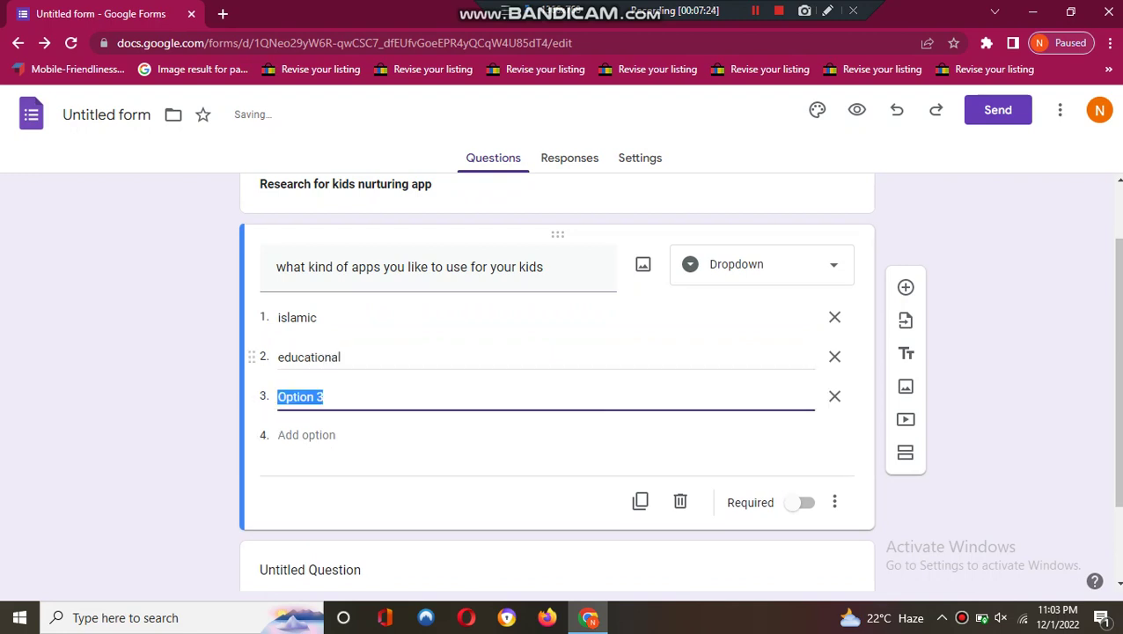
key("shift+Tab")
key("BackSpace")
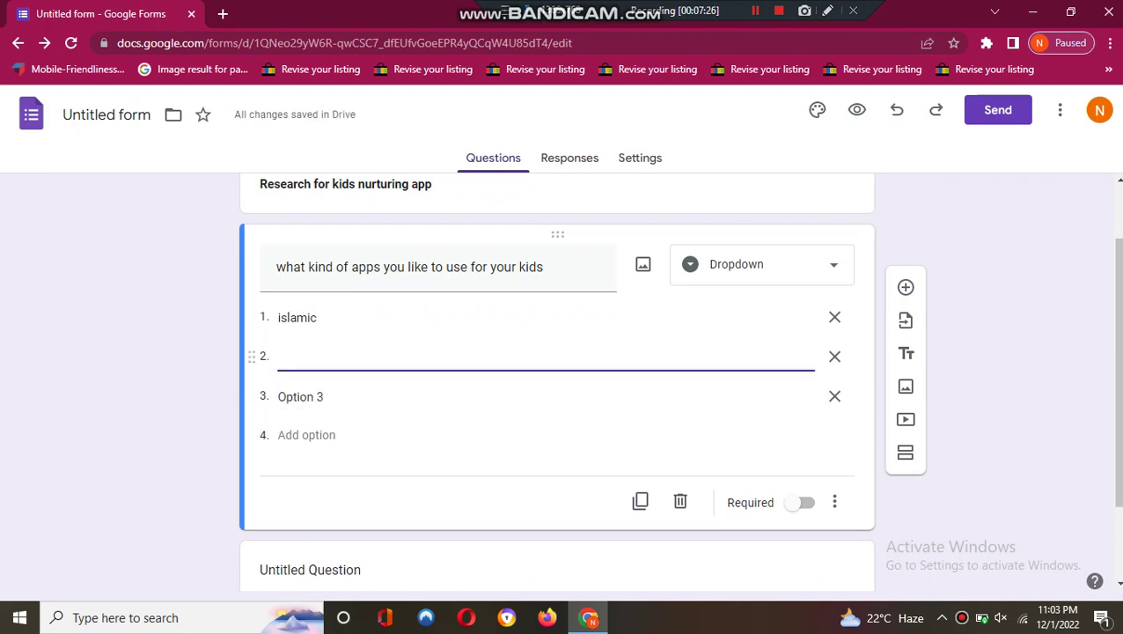
type("Edyucatiopna")
key("BackSpace")
key("BackSpace")
key("BackSpace")
key("BackSpace")
key("BackSpace")
key("BackSpace")
key("BackSpace")
key("BackSpace")
key("BackSpace")
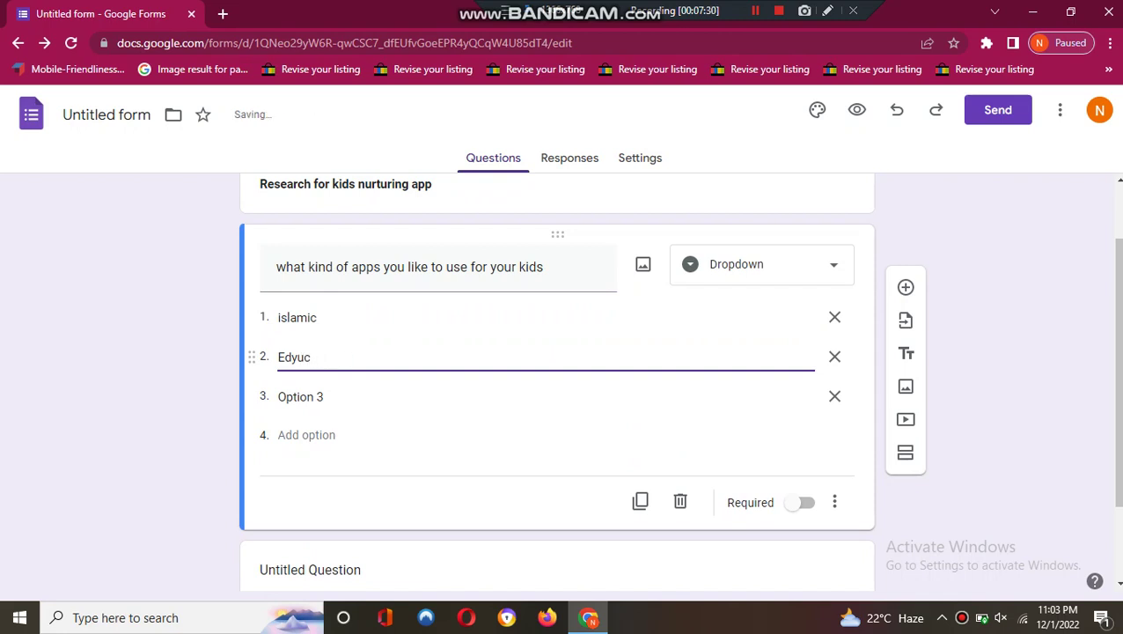
key("BackSpace")
type("ucational")
- Add the third choice 'Gaming' and remove the extra fourth option
left_click(300, 397)
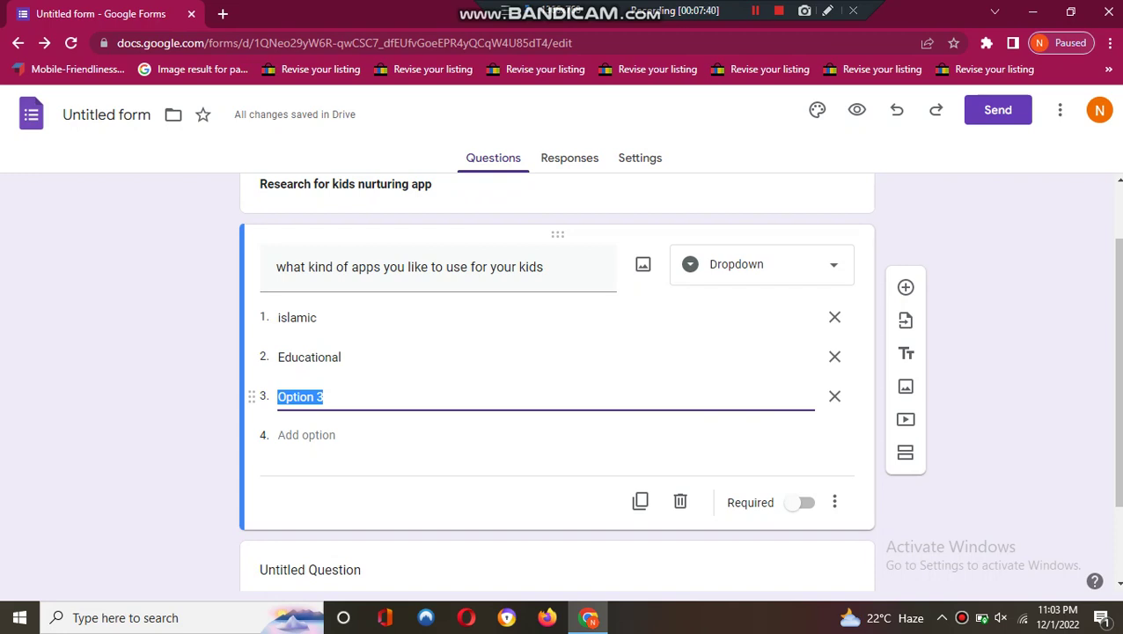
type("Gaming")
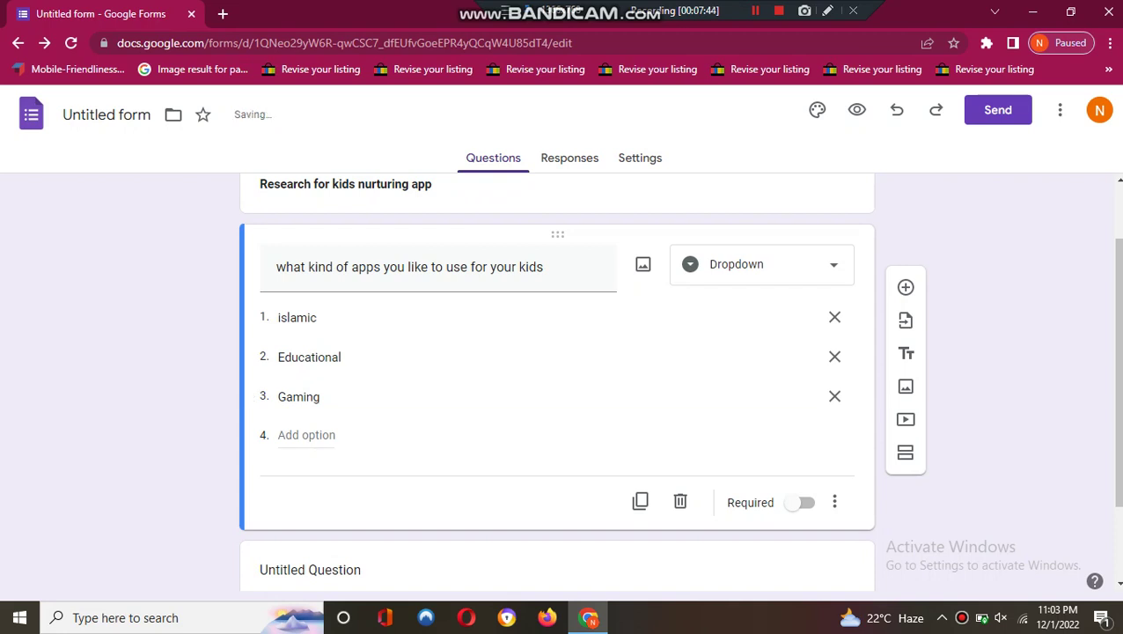
key("Return")
left_click(835, 435)
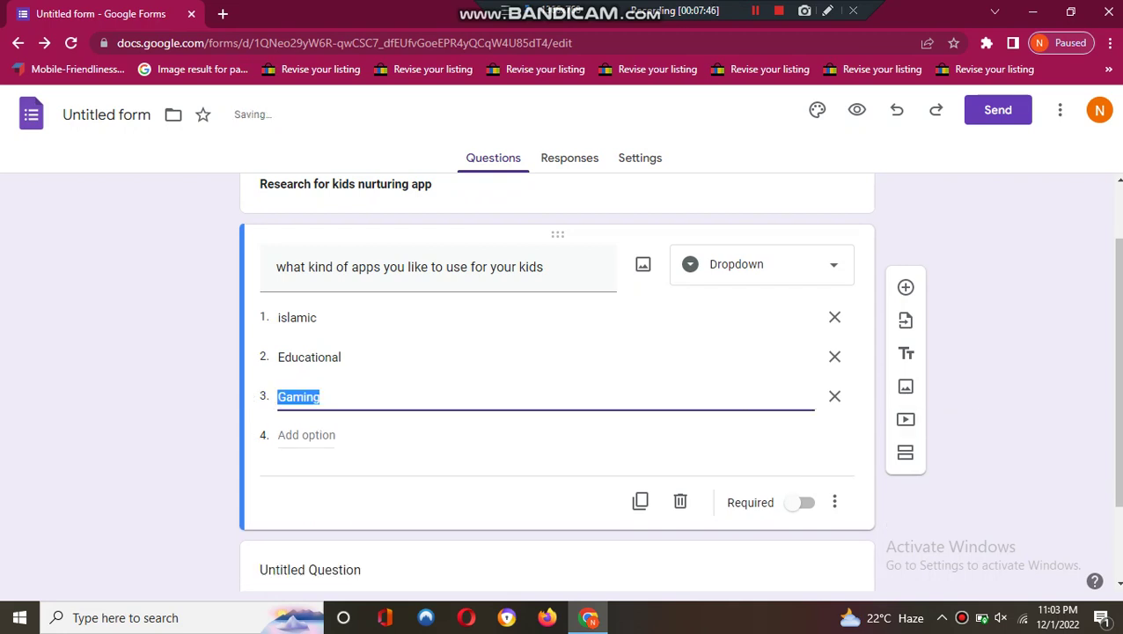
scroll(557, 383, "down", 2)
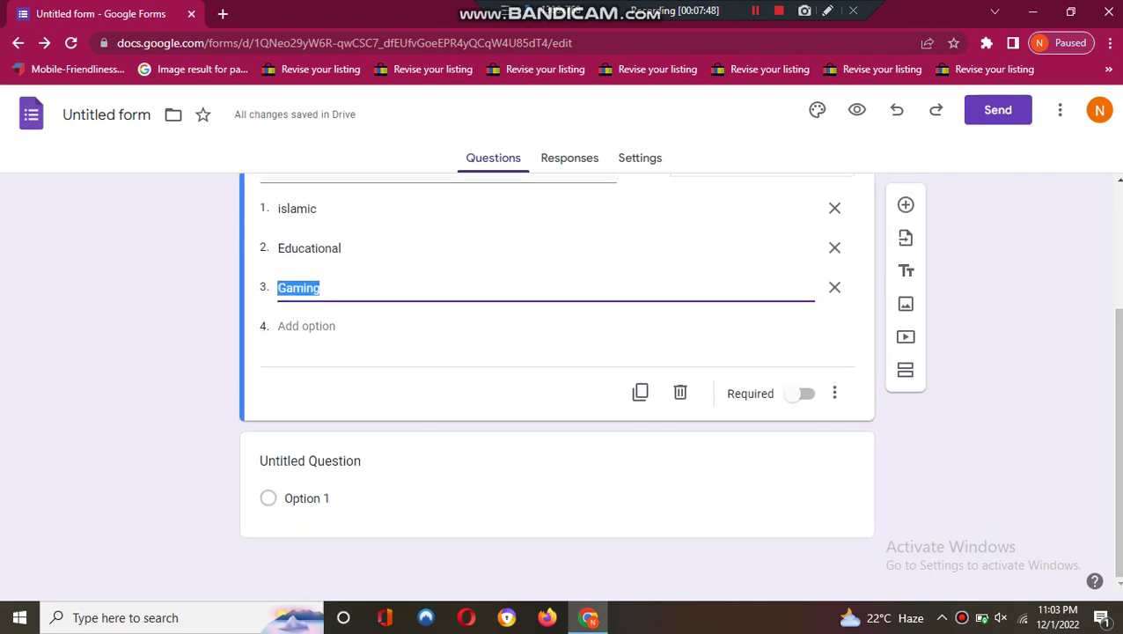
- Change the untitled question below the apps question to the Dropdown type
left_click(306, 499)
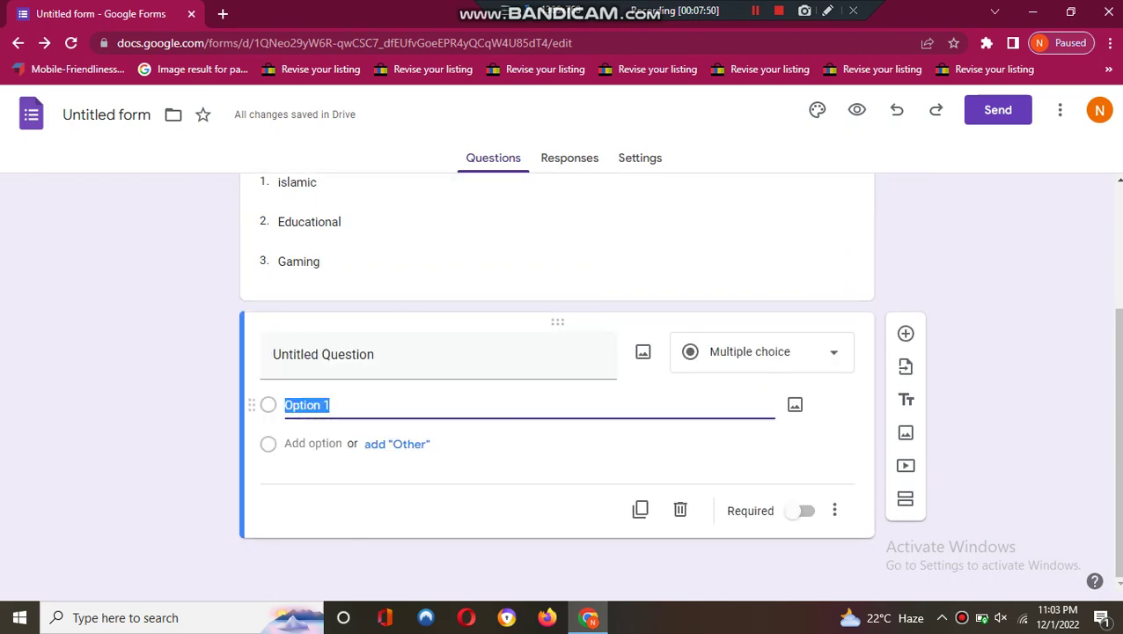
left_click(761, 352)
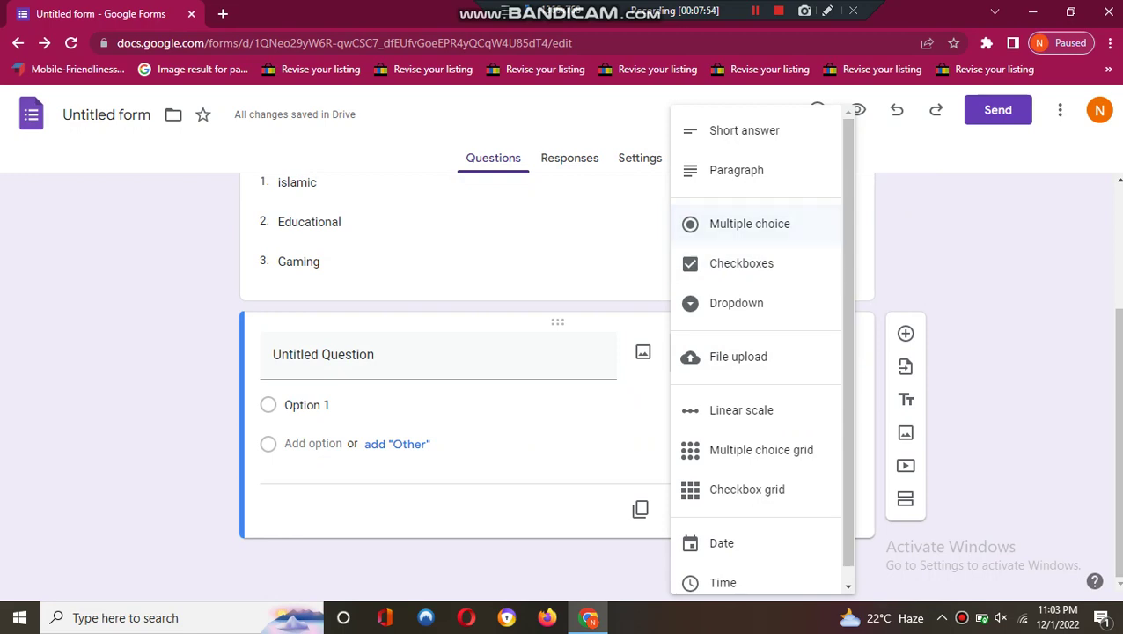
key("Return")
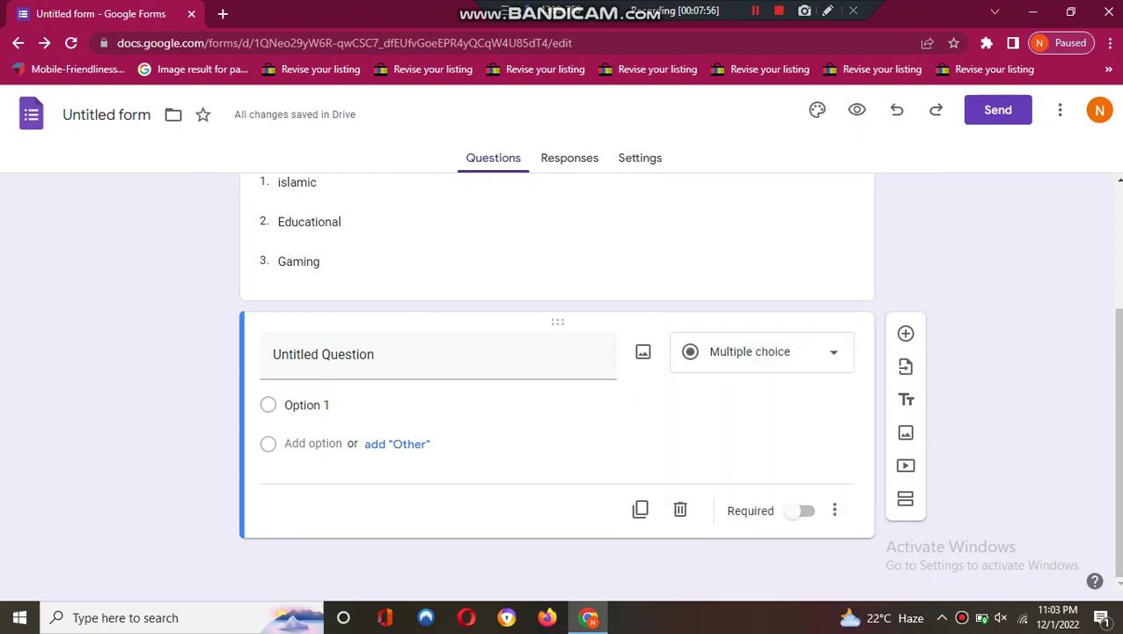
key("Return")
key("Down")
key("Down")
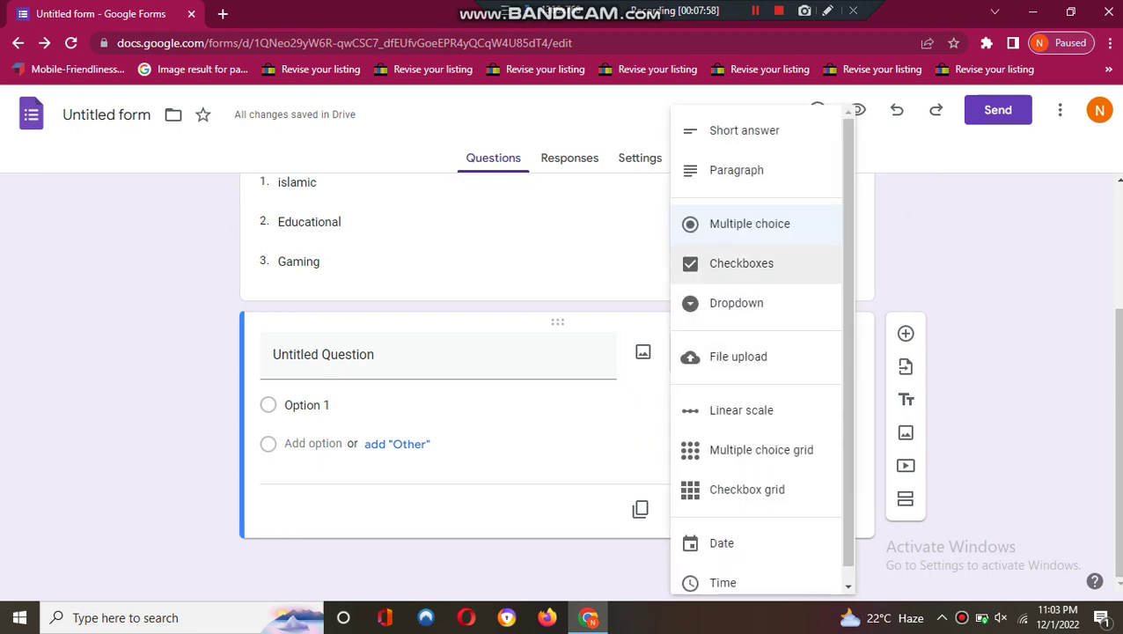
key("Return")
scroll(558, 379, "up", 2)
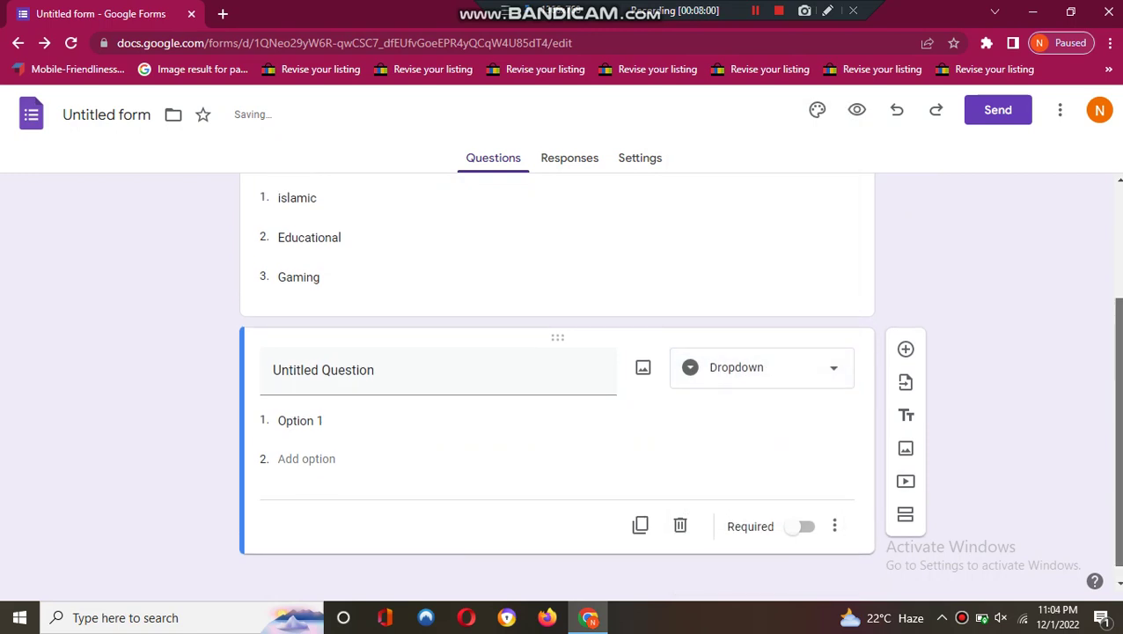
scroll(557, 379, "down", 2)
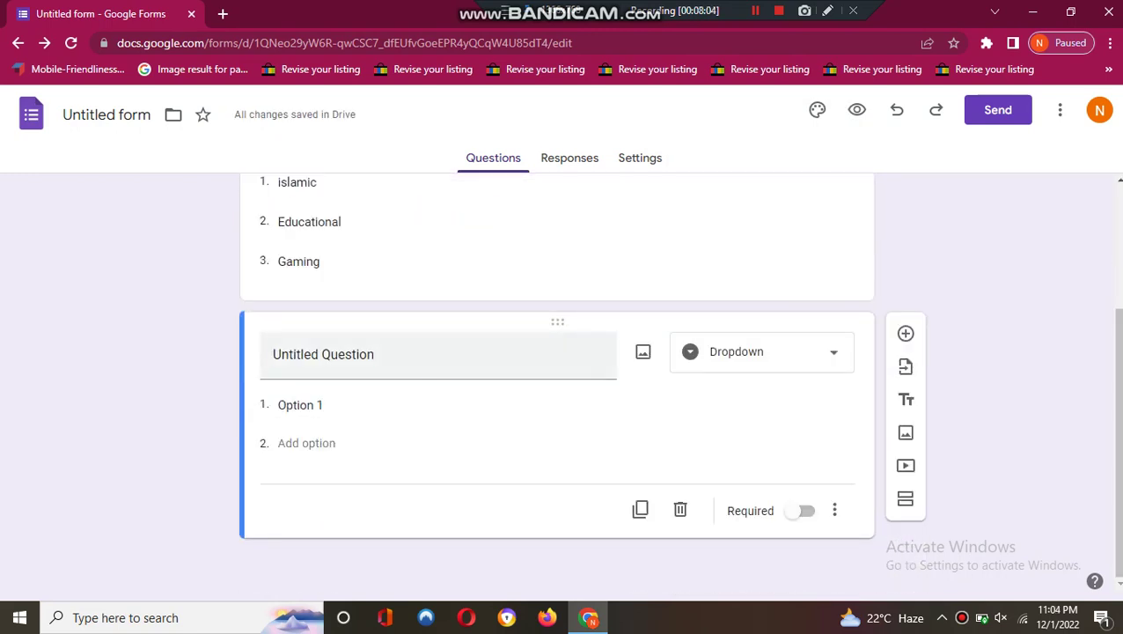
left_click(323, 354)
- Title the dropdown 'how you want to nurture your kids through screening' with options 'by using games' and 'by using reading stories'
type("ho")
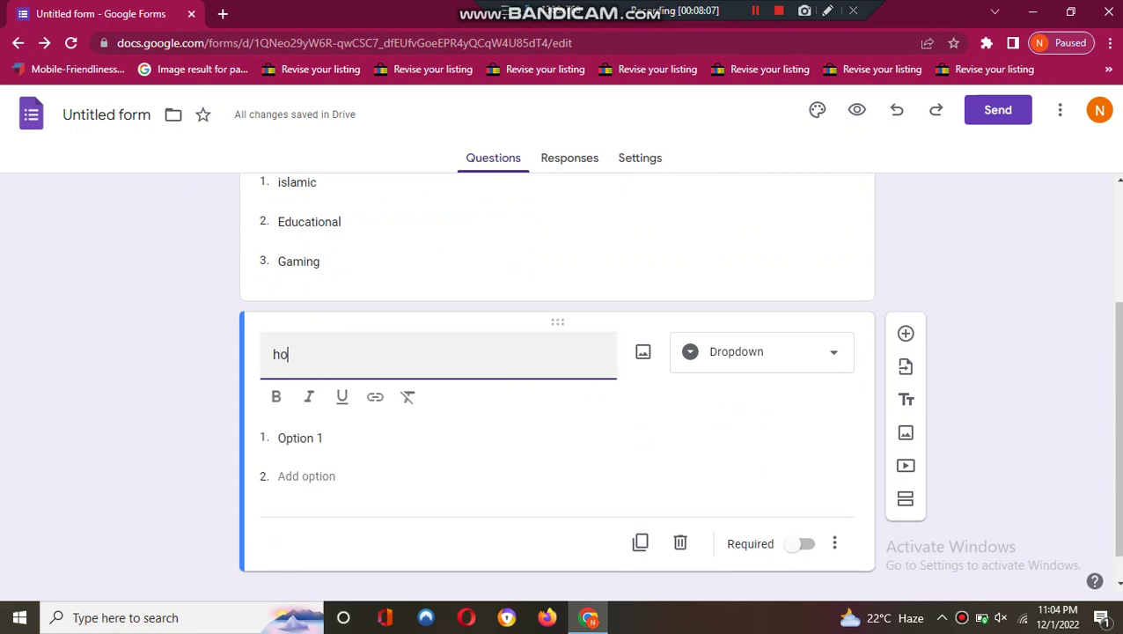
type("w you want to nu")
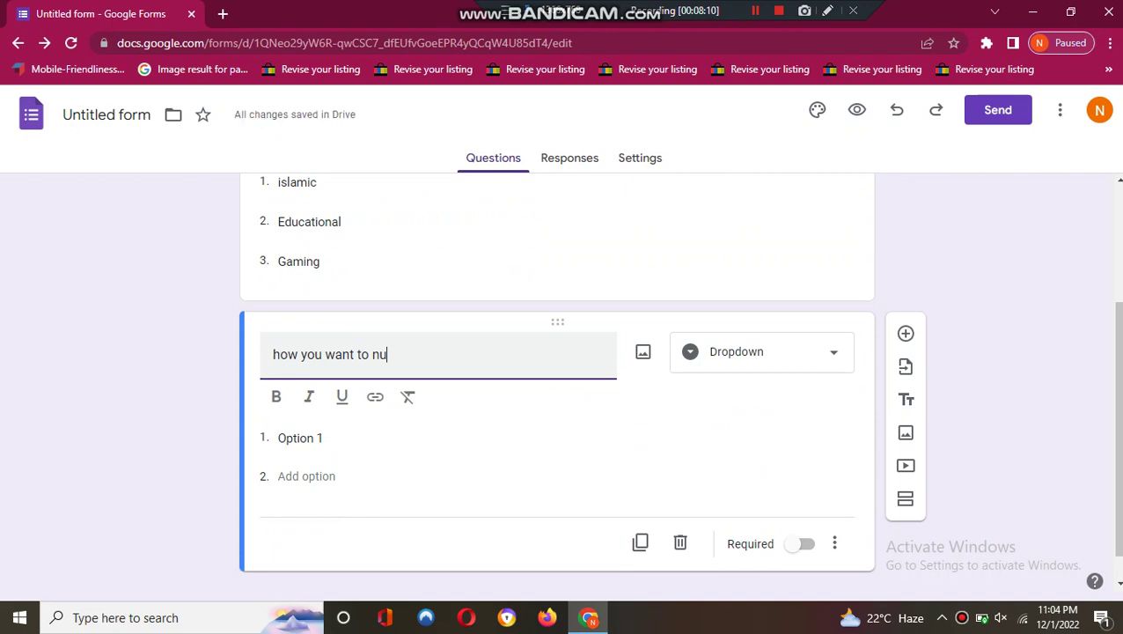
type("rture")
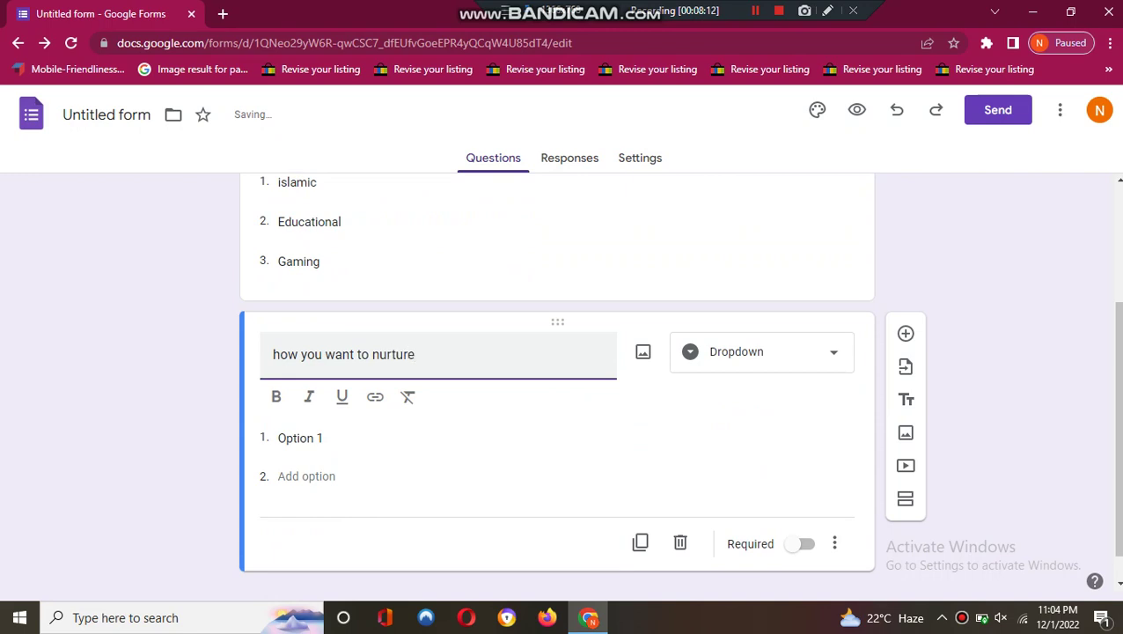
type(" your kids through")
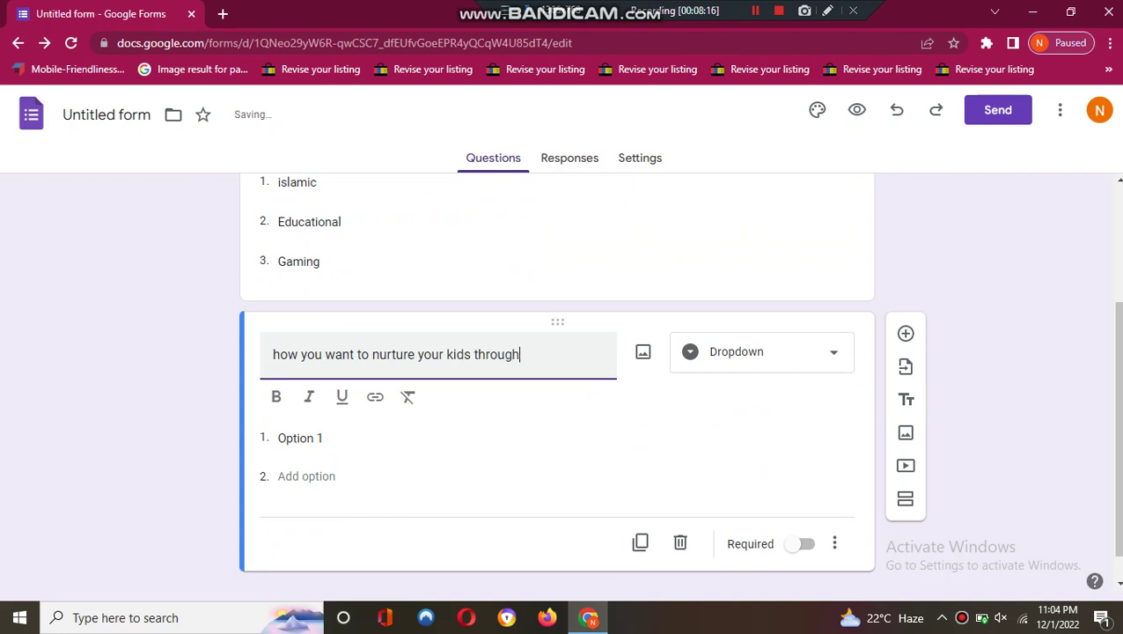
type(" screening")
left_click(300, 438)
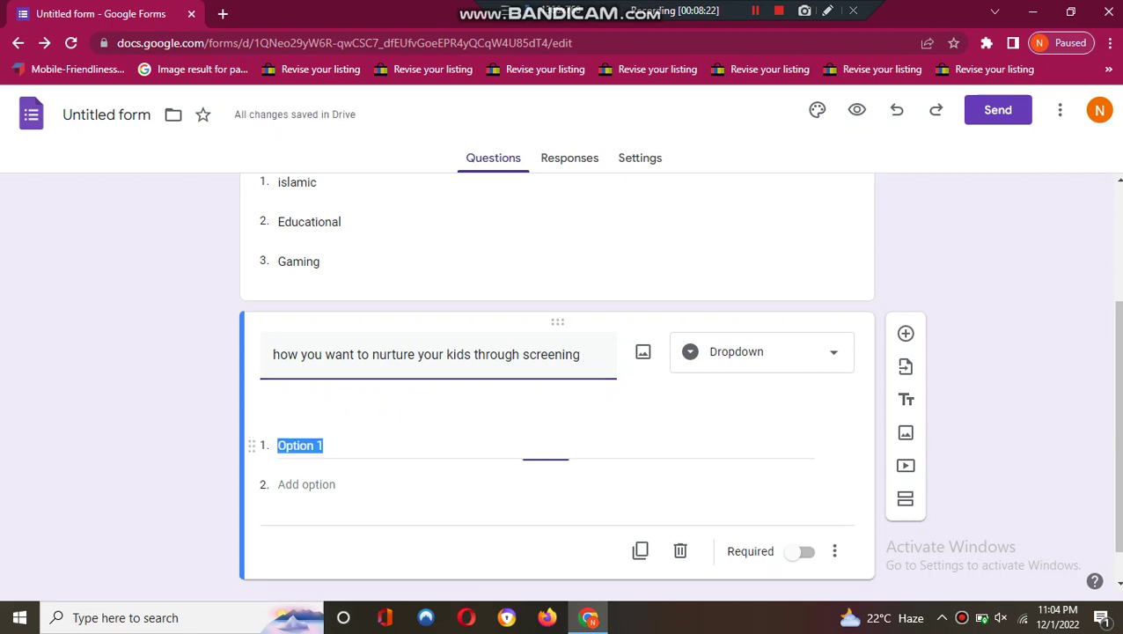
key("BackSpace")
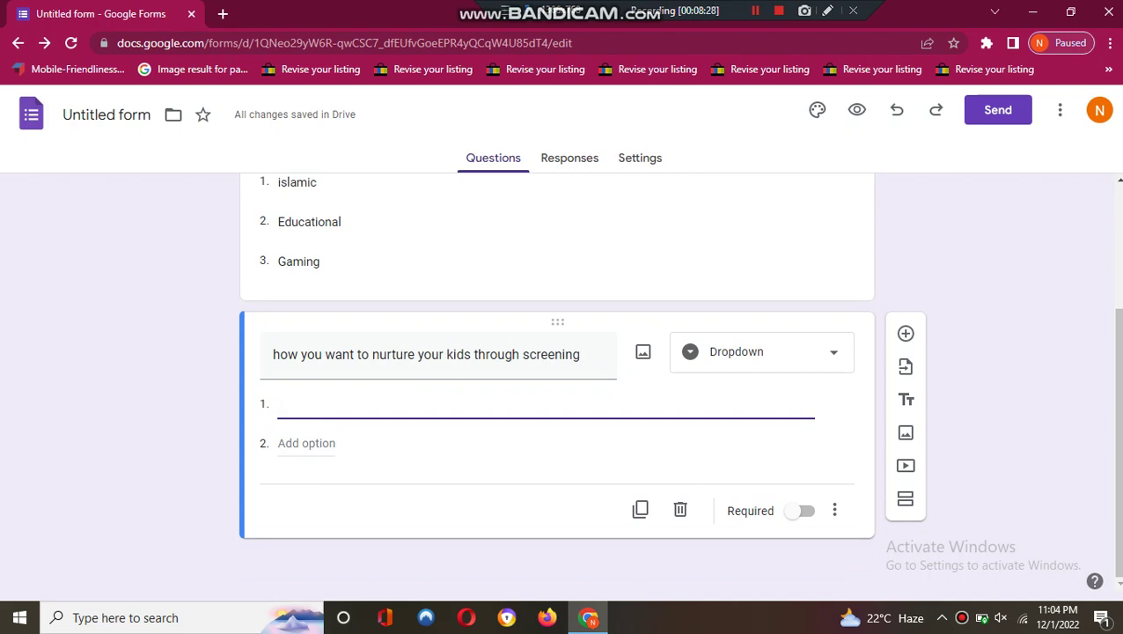
type("by using games")
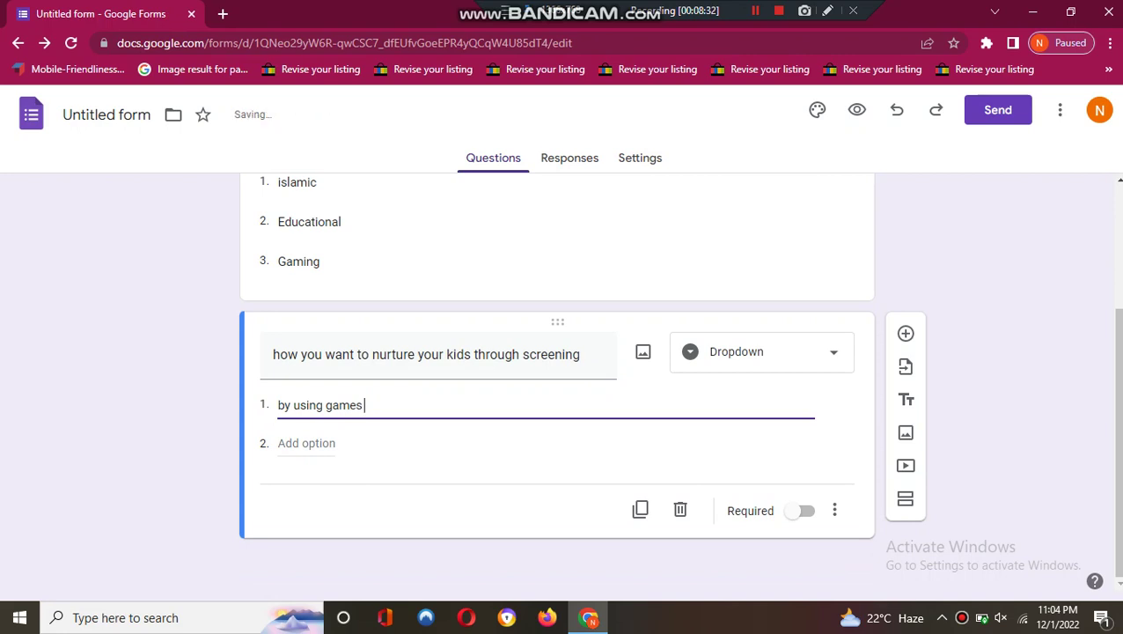
key("Return")
type("by")
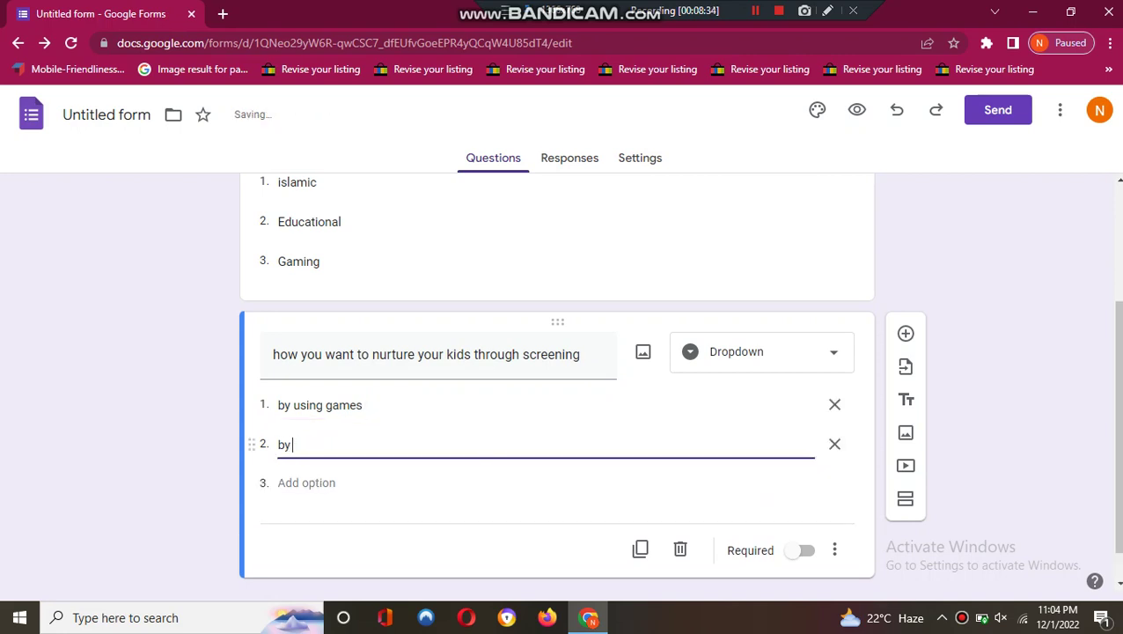
type(" using re")
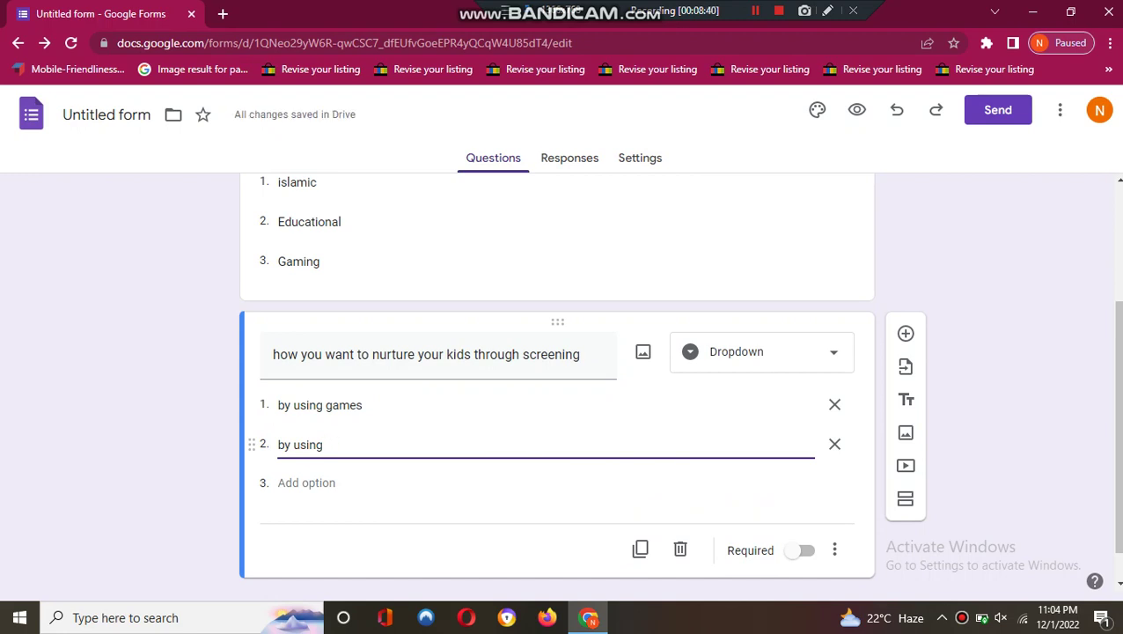
type(" reading book")
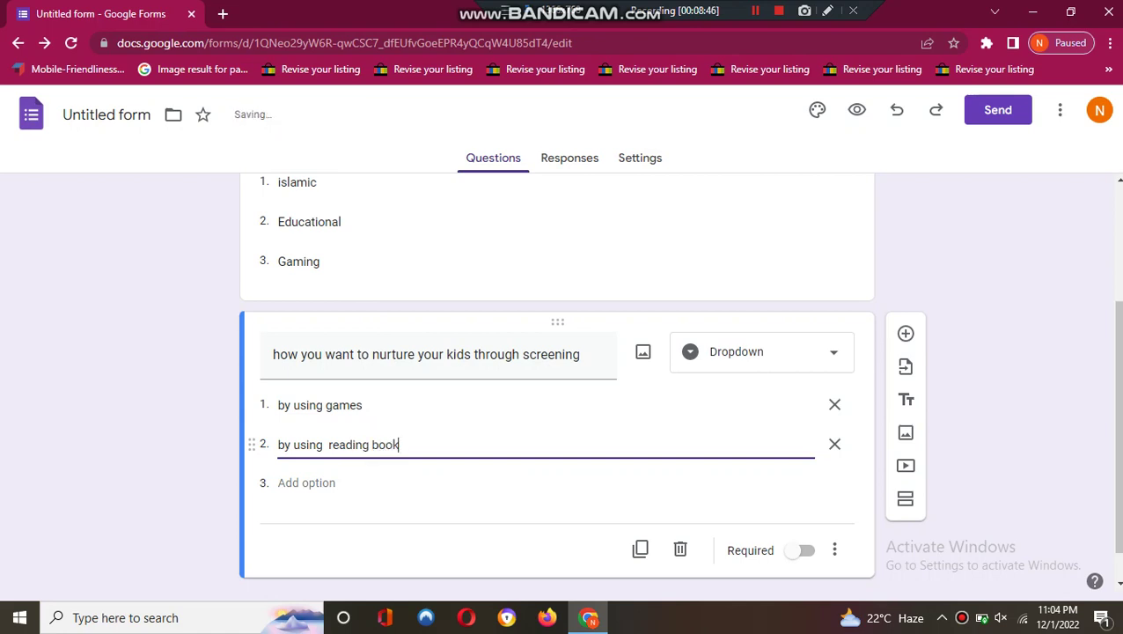
key("BackSpace")
key("BackSpace")
key("BackSpace")
key("BackSpace")
type("stories")
- Remove the extra third option and make the dropdown question required
left_click(306, 483)
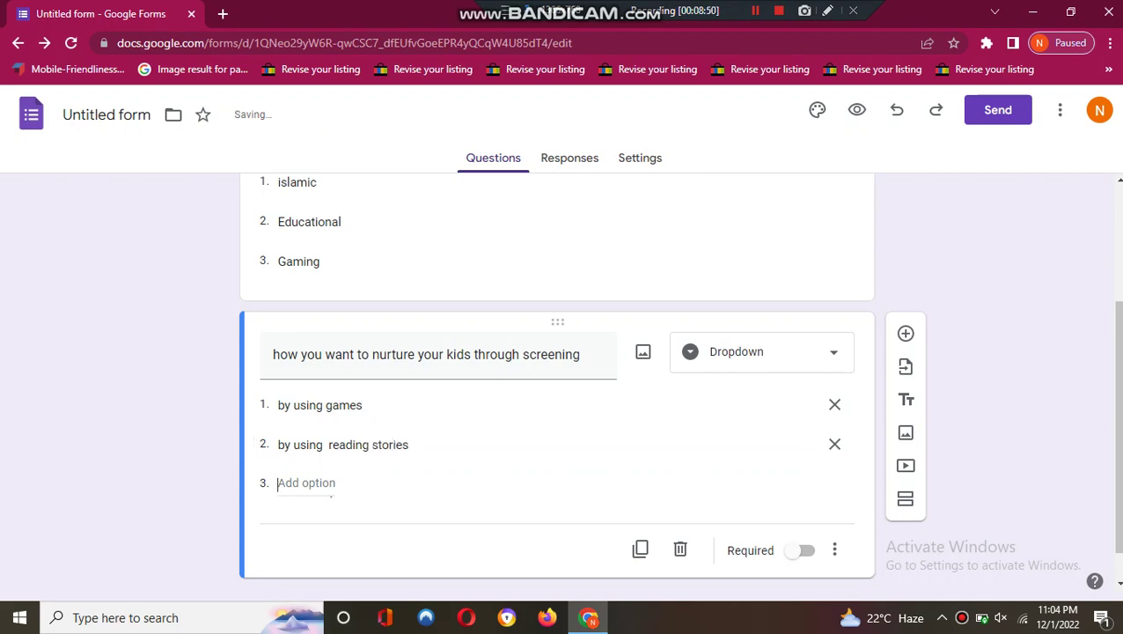
type("by usuing")
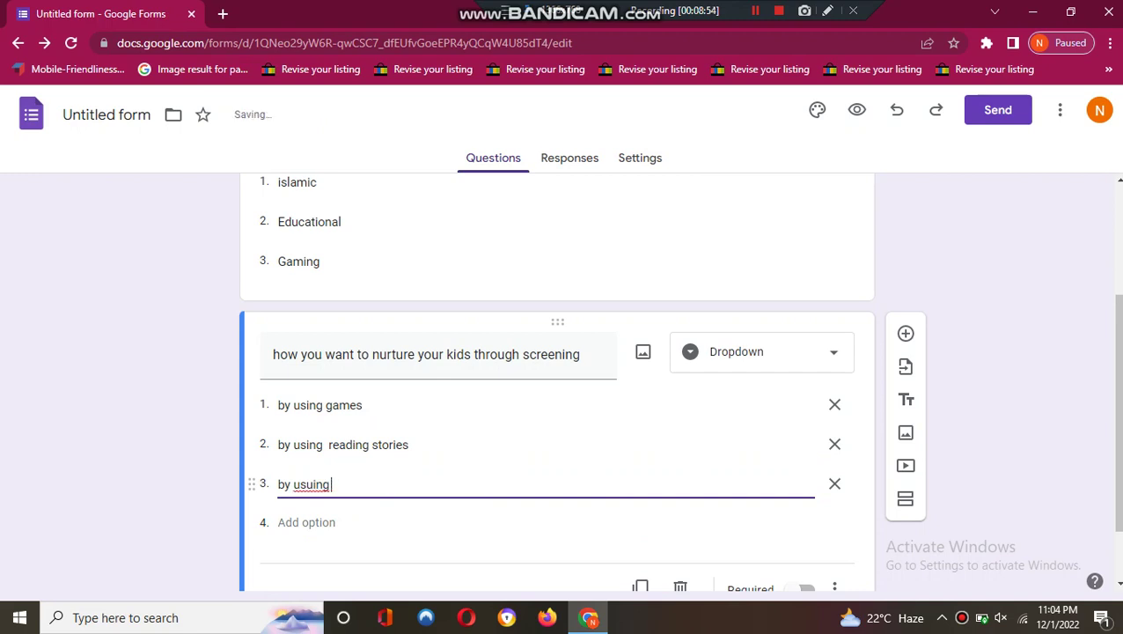
key("BackSpace")
key("BackSpace")
key("BackSpace")
key("BackSpace")
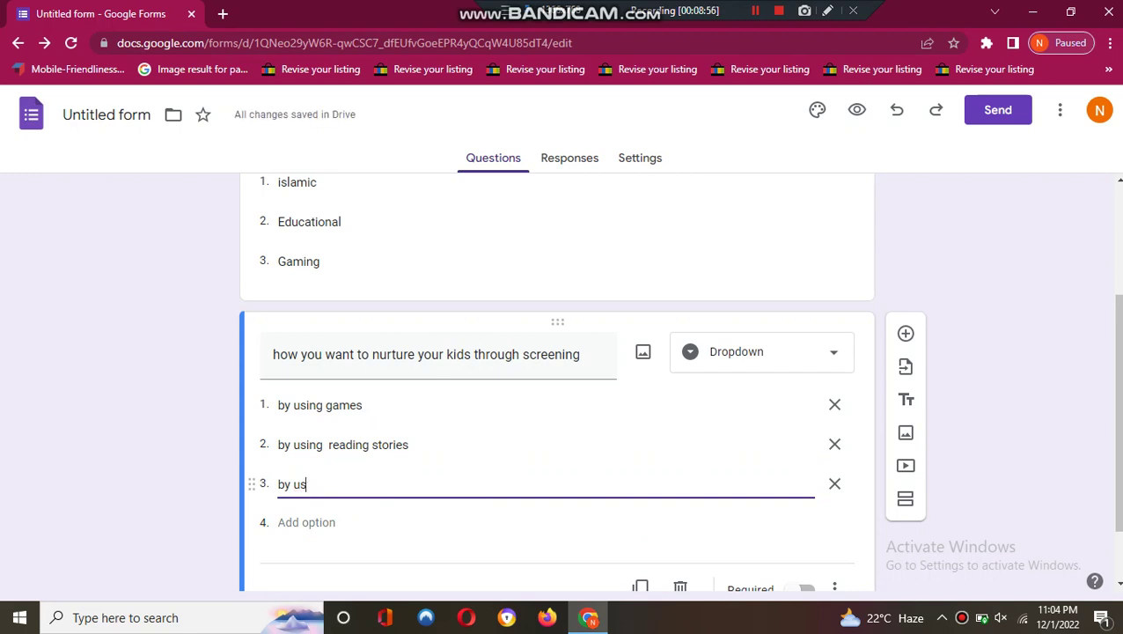
key("BackSpace")
key("BackSpace")
key("BackSpace")
key("BackSpace")
key("BackSpace")
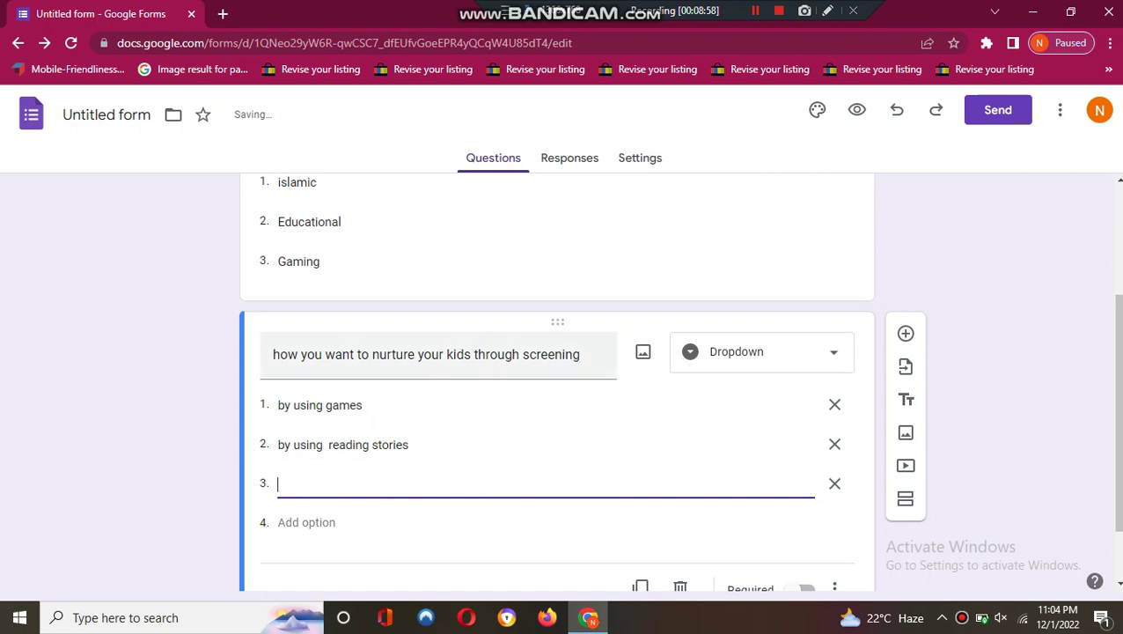
key("BackSpace")
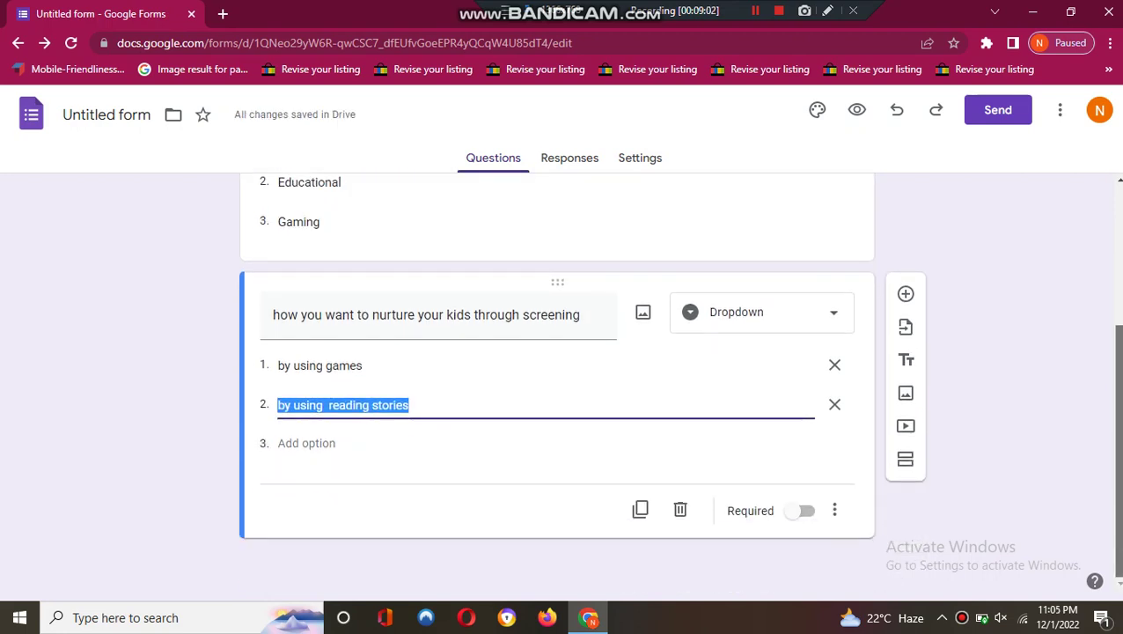
left_click(799, 511)
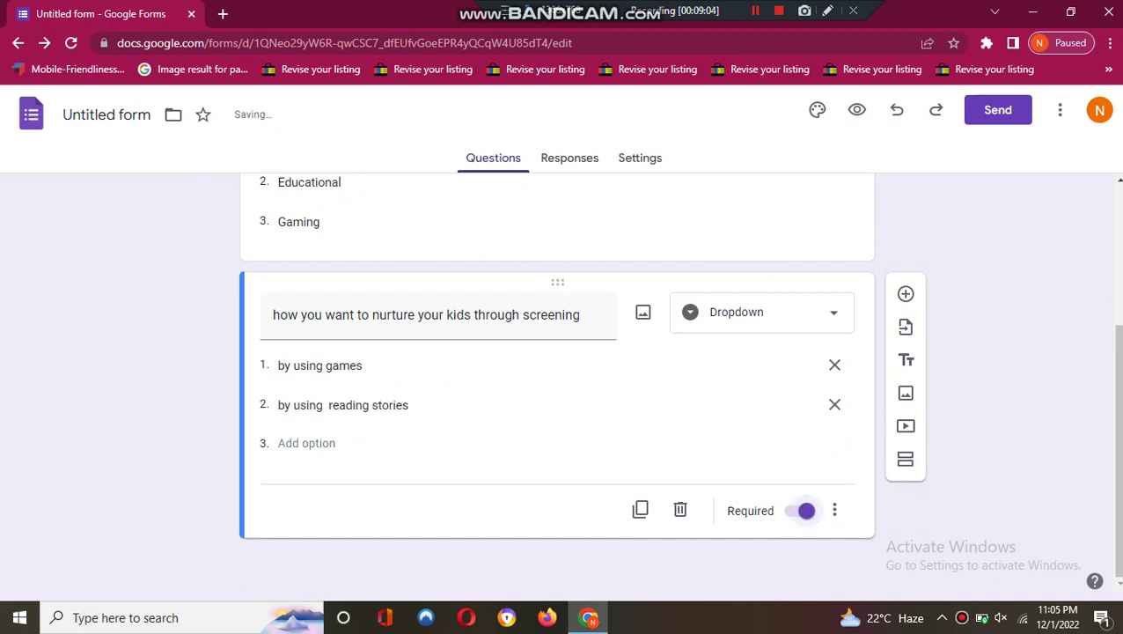
- Bring up the form's Send options
scroll(800, 511, "up", 3)
scroll(557, 379, "down", 3)
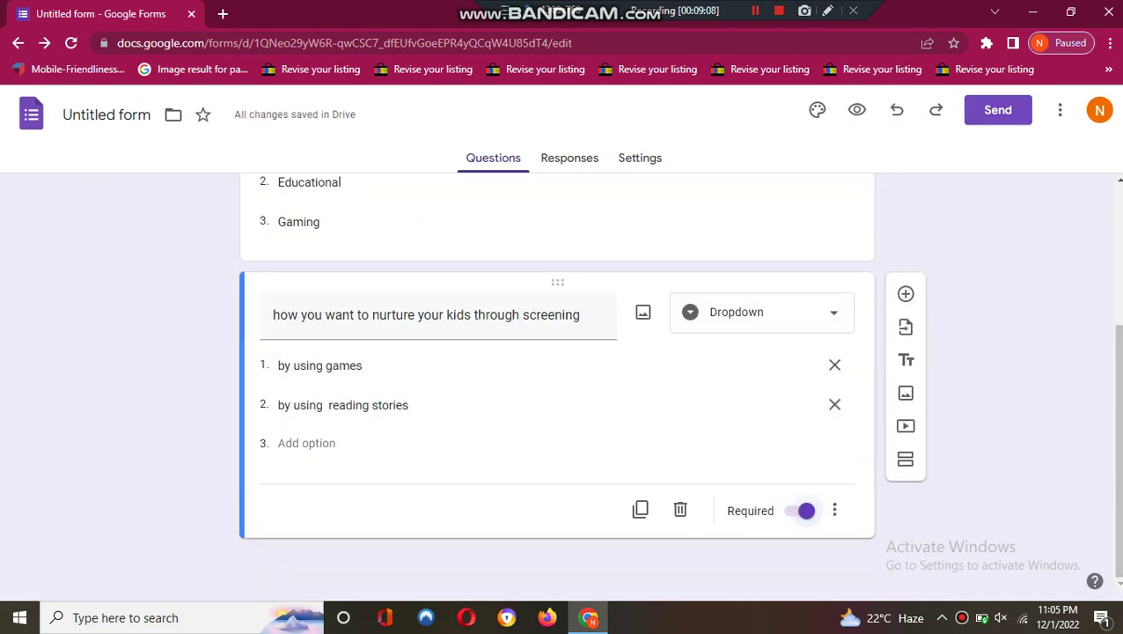
left_click(998, 109)
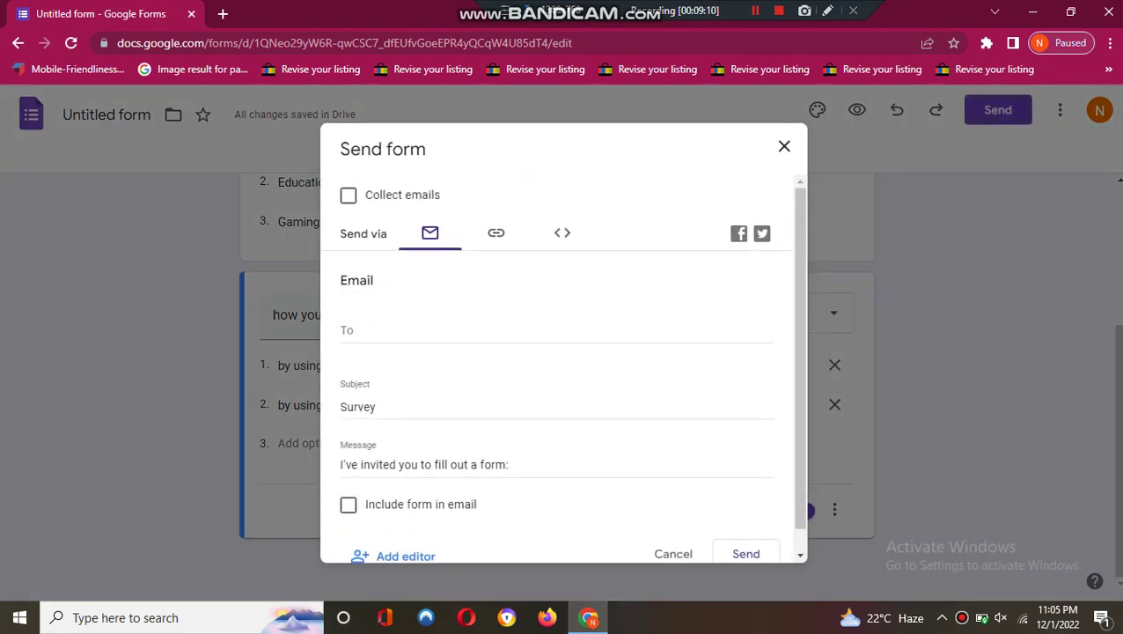
- Enter the recipient's Gmail address in the Send form dialog, correcting typos
left_click(343, 331)
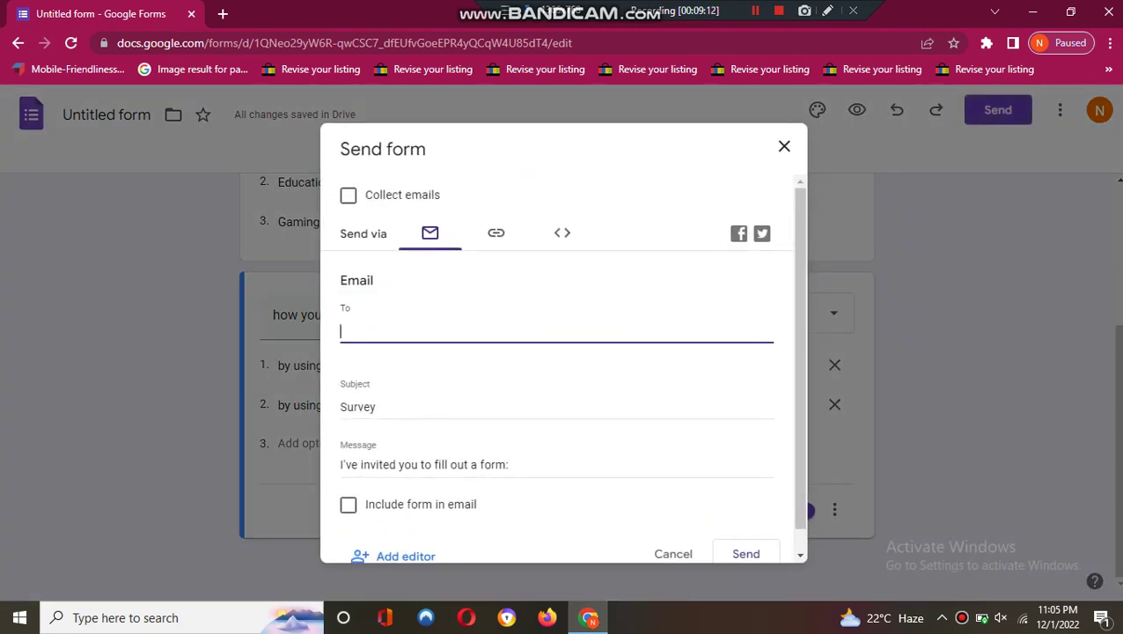
left_click(341, 331)
type("@")
left_click(341, 331)
left_click(350, 331)
key("Delete")
key("BackSpace")
type("r")
left_click(397, 331)
type("@gmail.com")
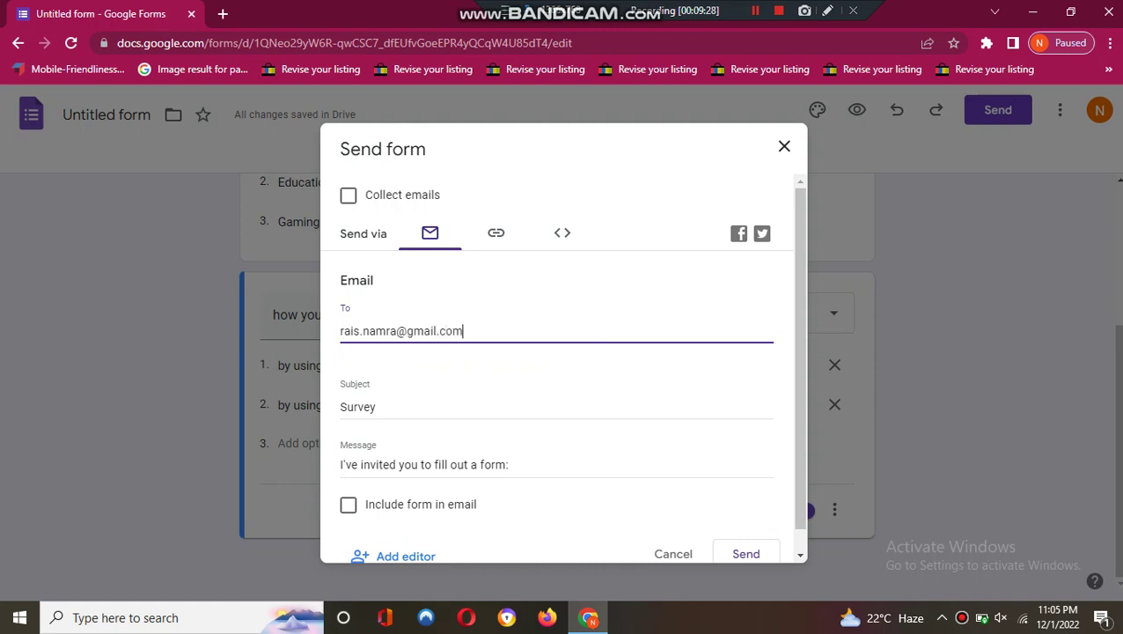
- Set the subject to 'Survey form', include the form in the email, and send it
left_click(376, 407)
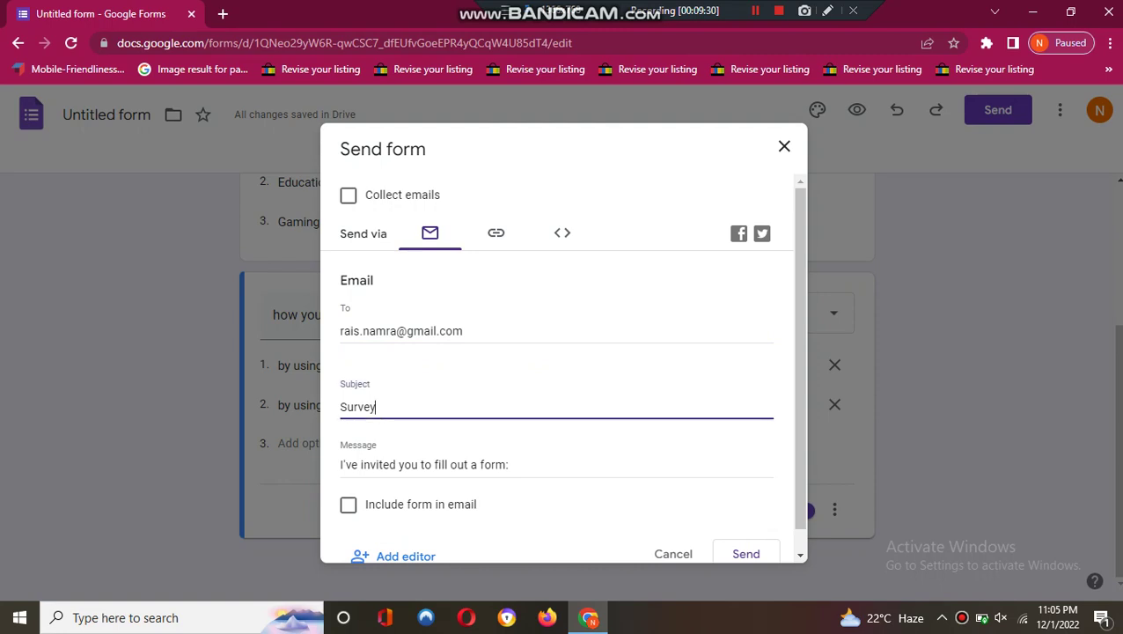
type("form")
left_click(348, 505)
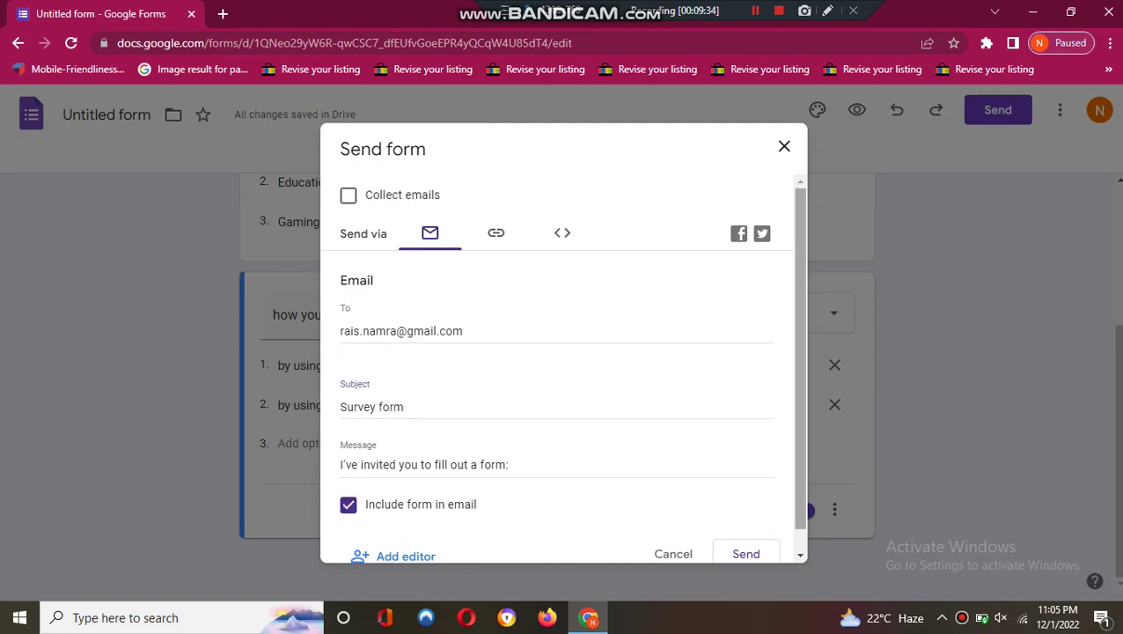
scroll(563, 366, "down", 1)
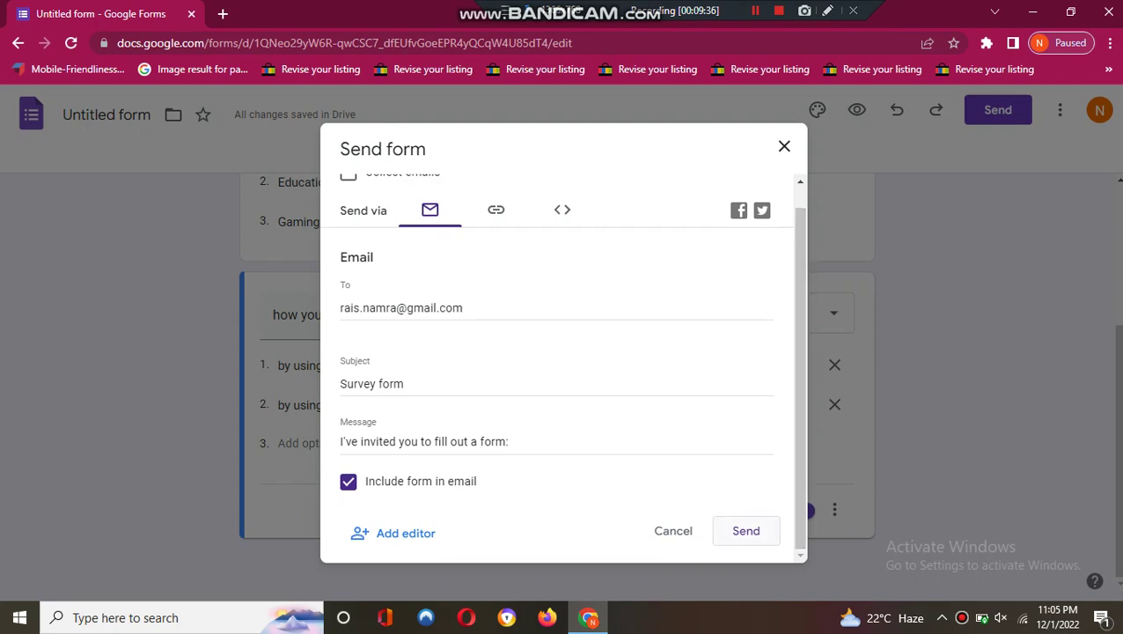
left_click(745, 530)
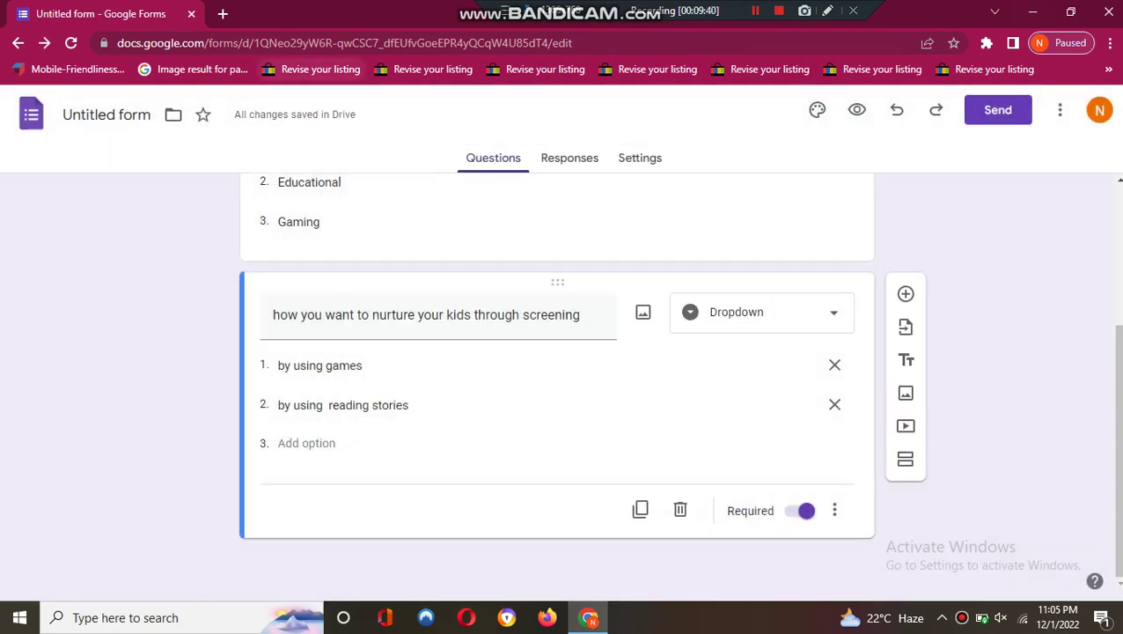
- Open gmail.com in a new tab and start adding another Google account from the profile panel
left_click(313, 42)
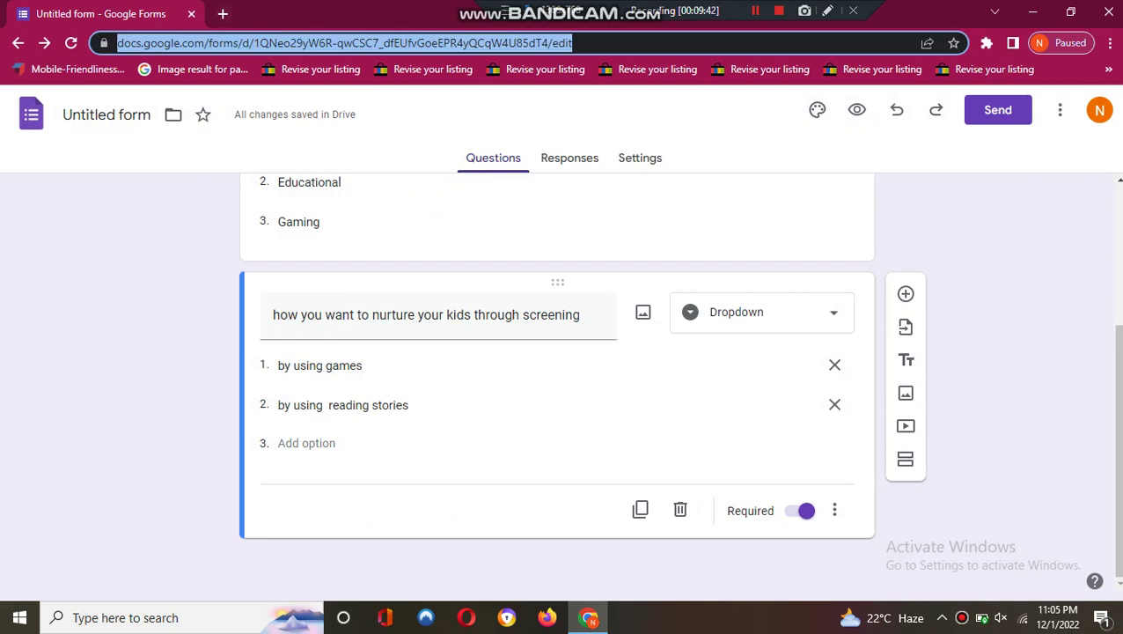
key("ctrl+t")
type("gmasi")
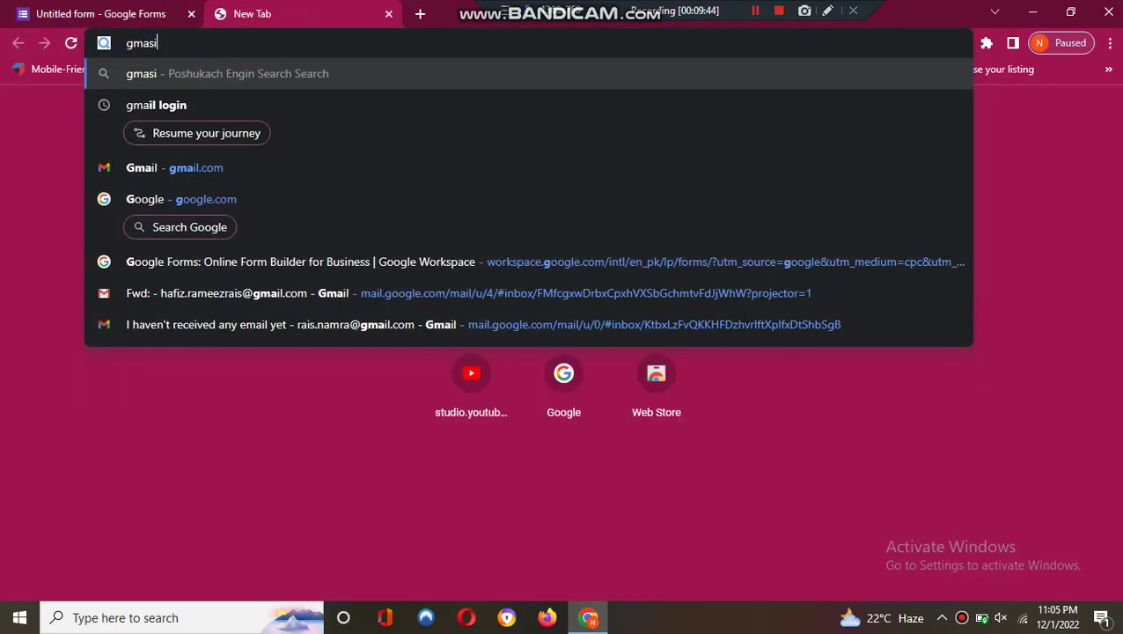
key("BackSpace")
key("BackSpace")
type("il")
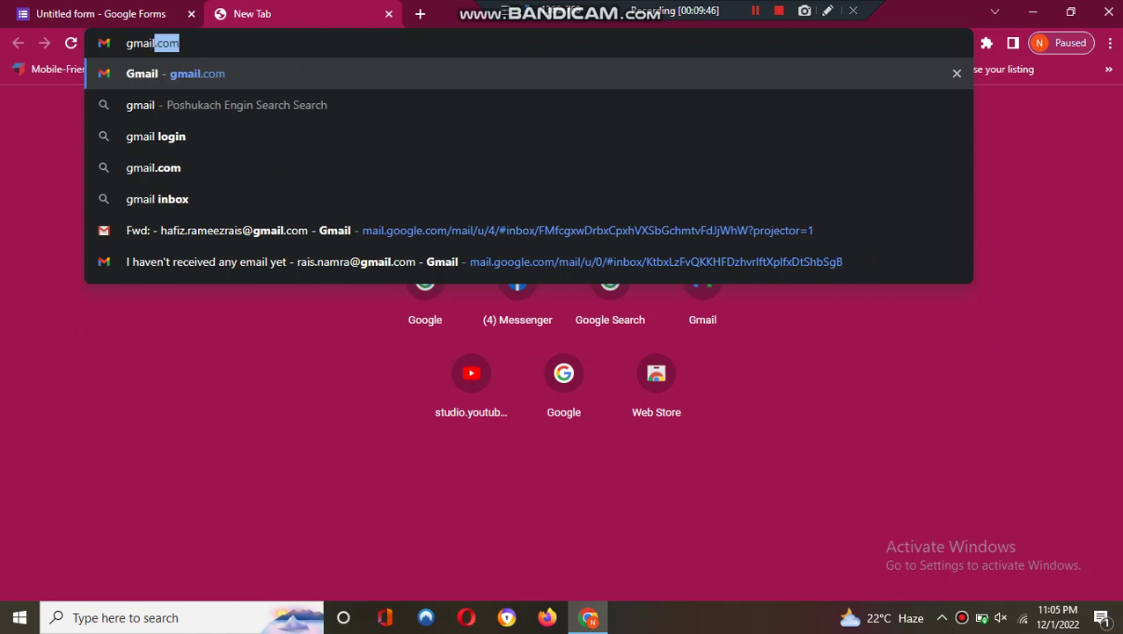
type(".com")
key("Return")
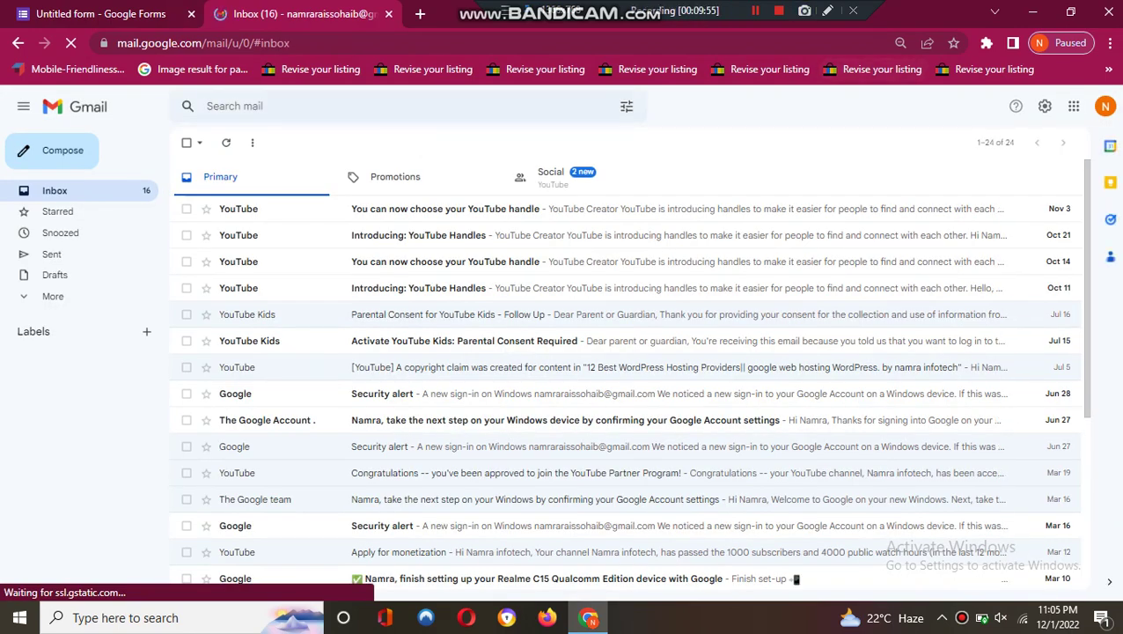
left_click(1106, 106)
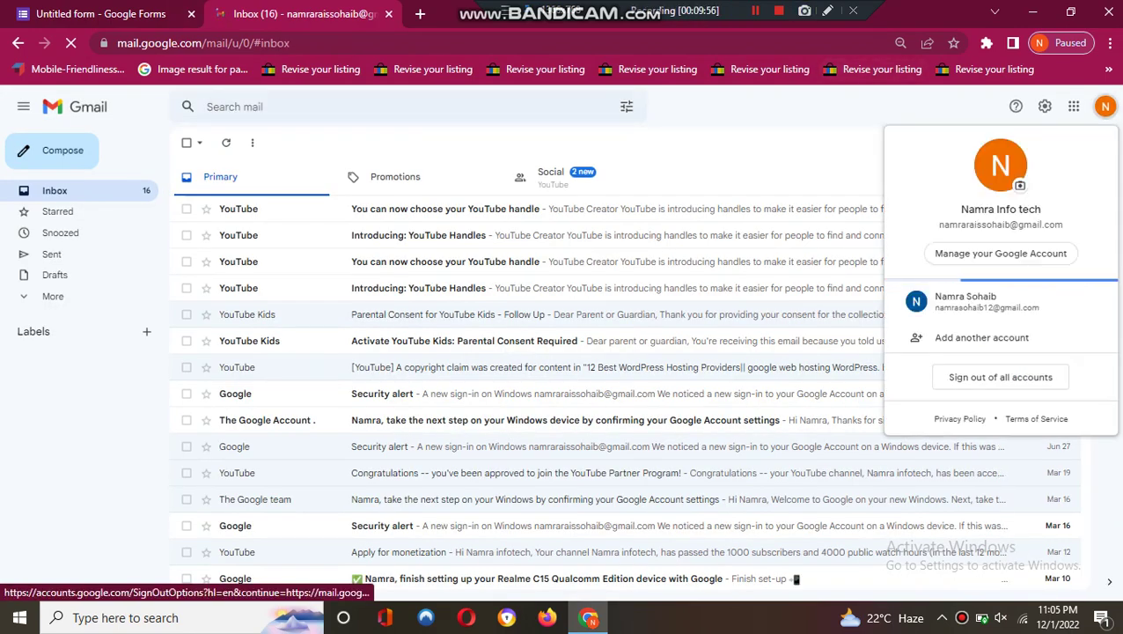
left_click(982, 335)
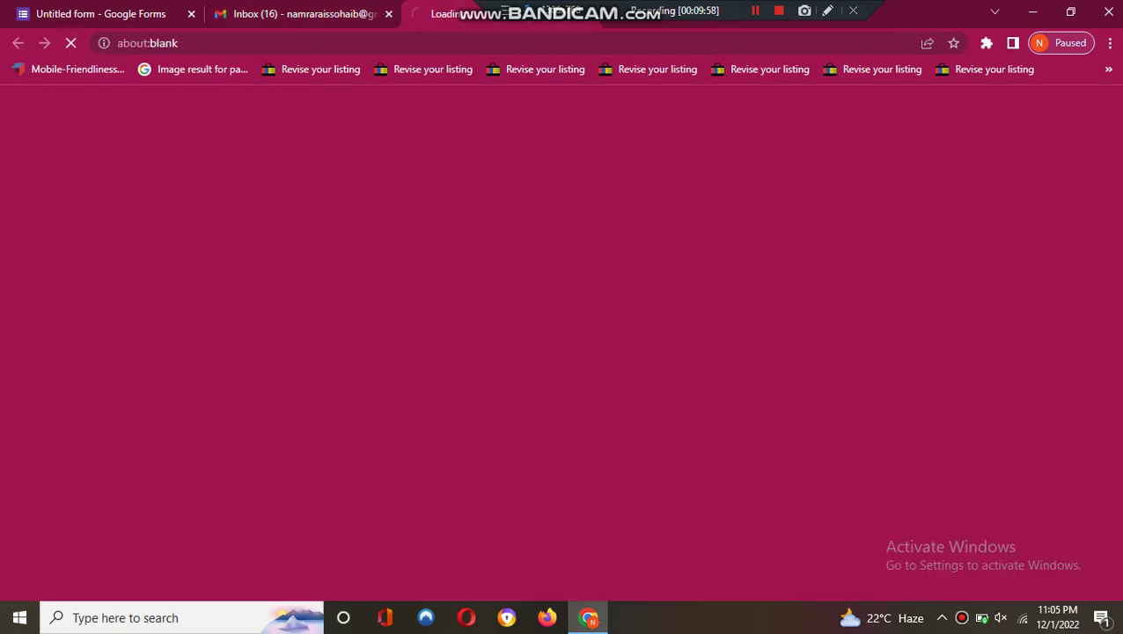